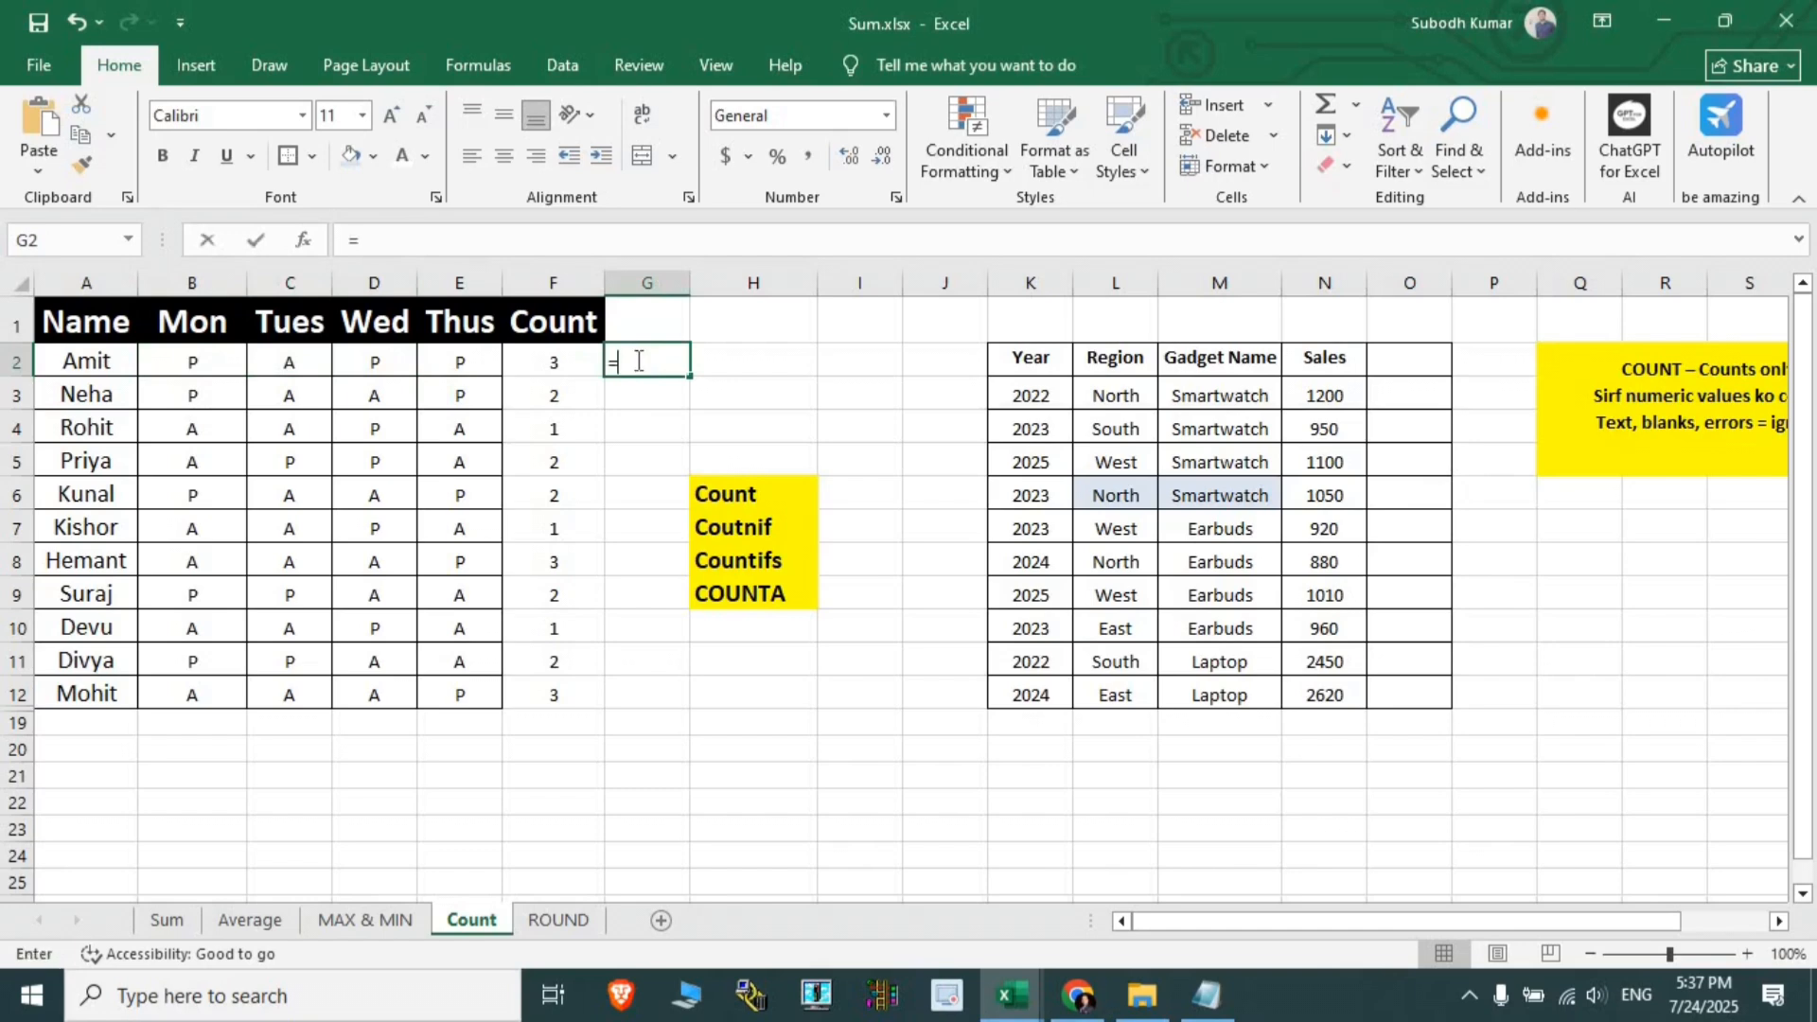
- Enter =COUNTIF(B2:E2,B2) in G2, which returns 3
key(Tab)
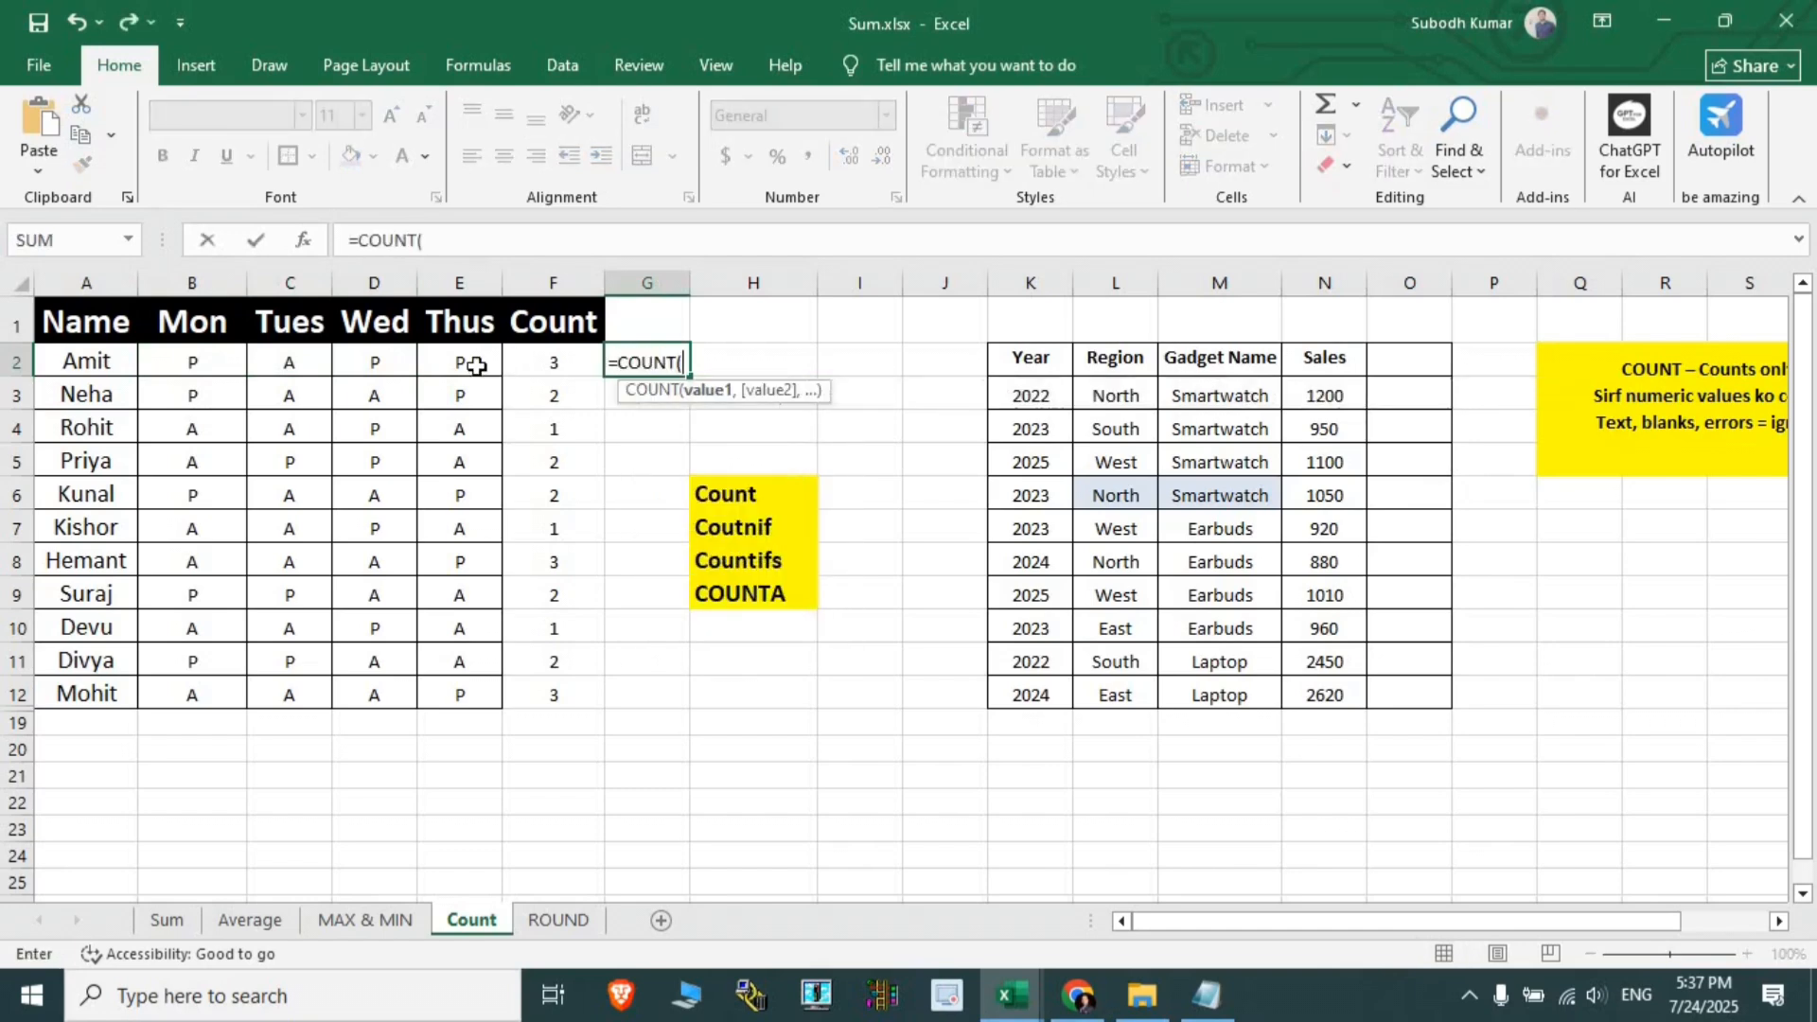
key(BackSpace)
text(if)
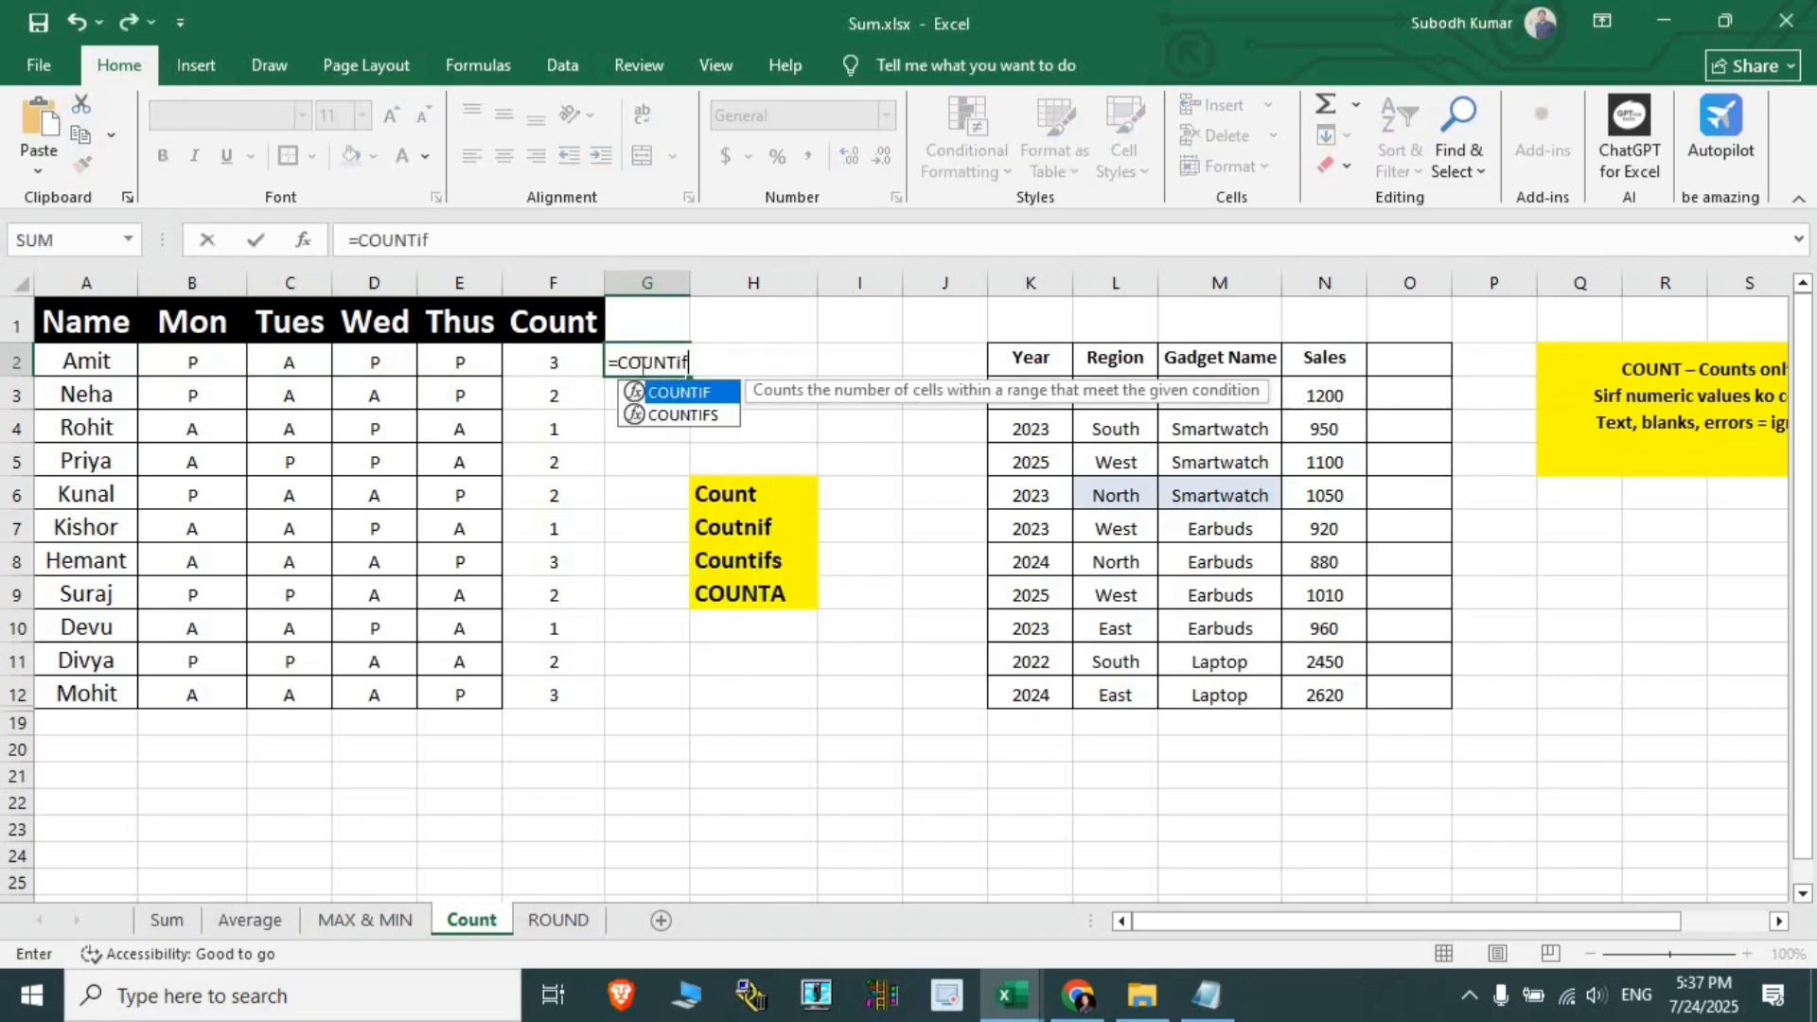
key(Tab)
drag(194, 362, 481, 365)
text(,)
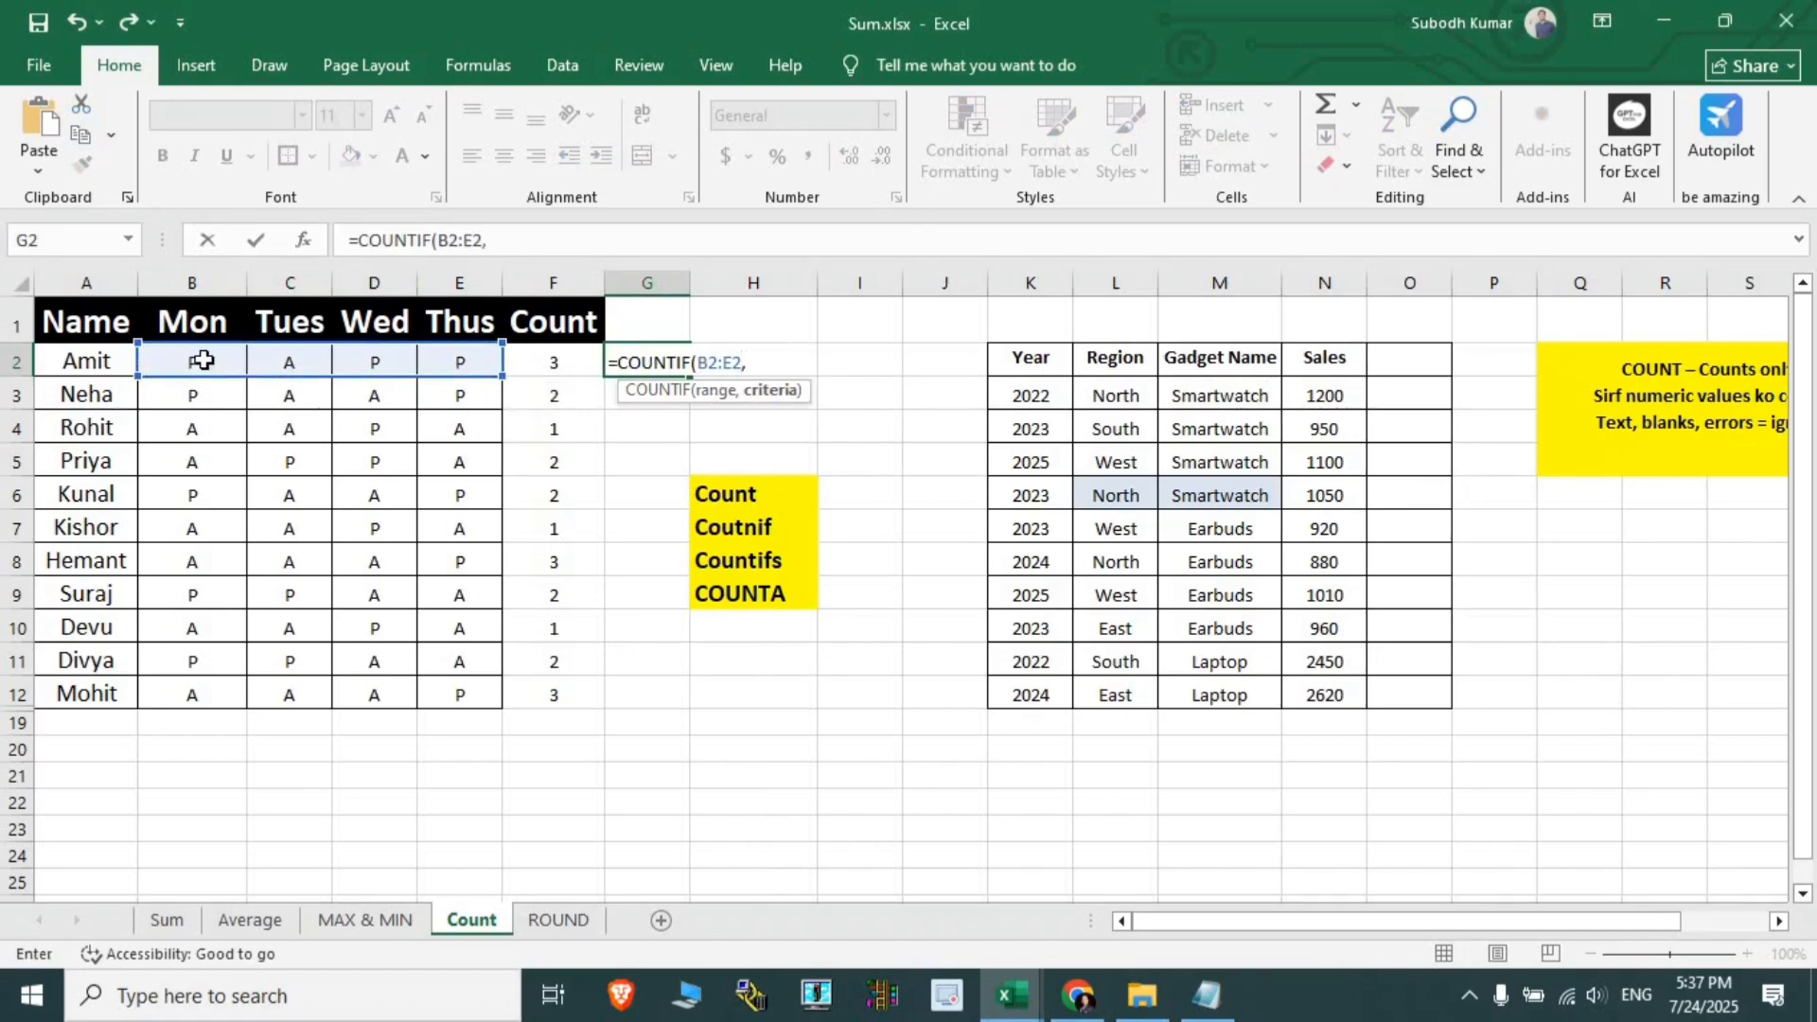
click(203, 361)
key(Return)
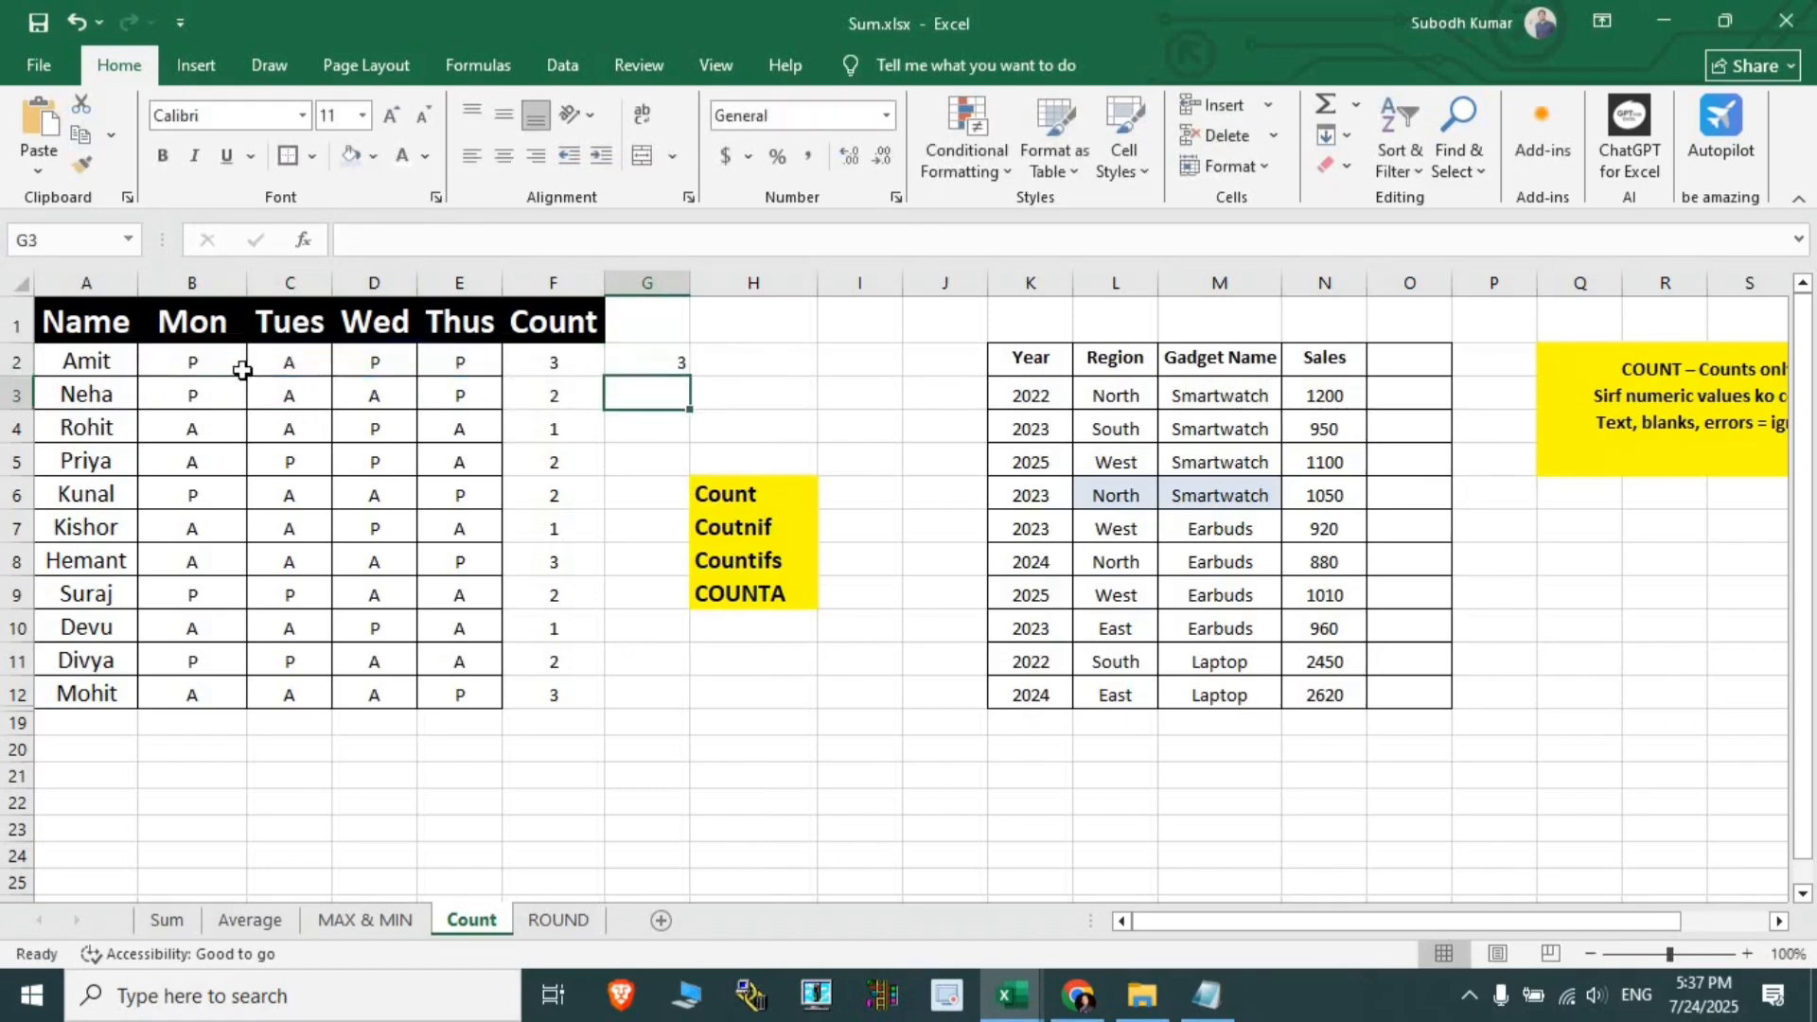
- Fill the G2 COUNTIF formula down to G12, then review the marks, counts and Count/Coutnif labels
drag(246, 354, 418, 360)
click(653, 363)
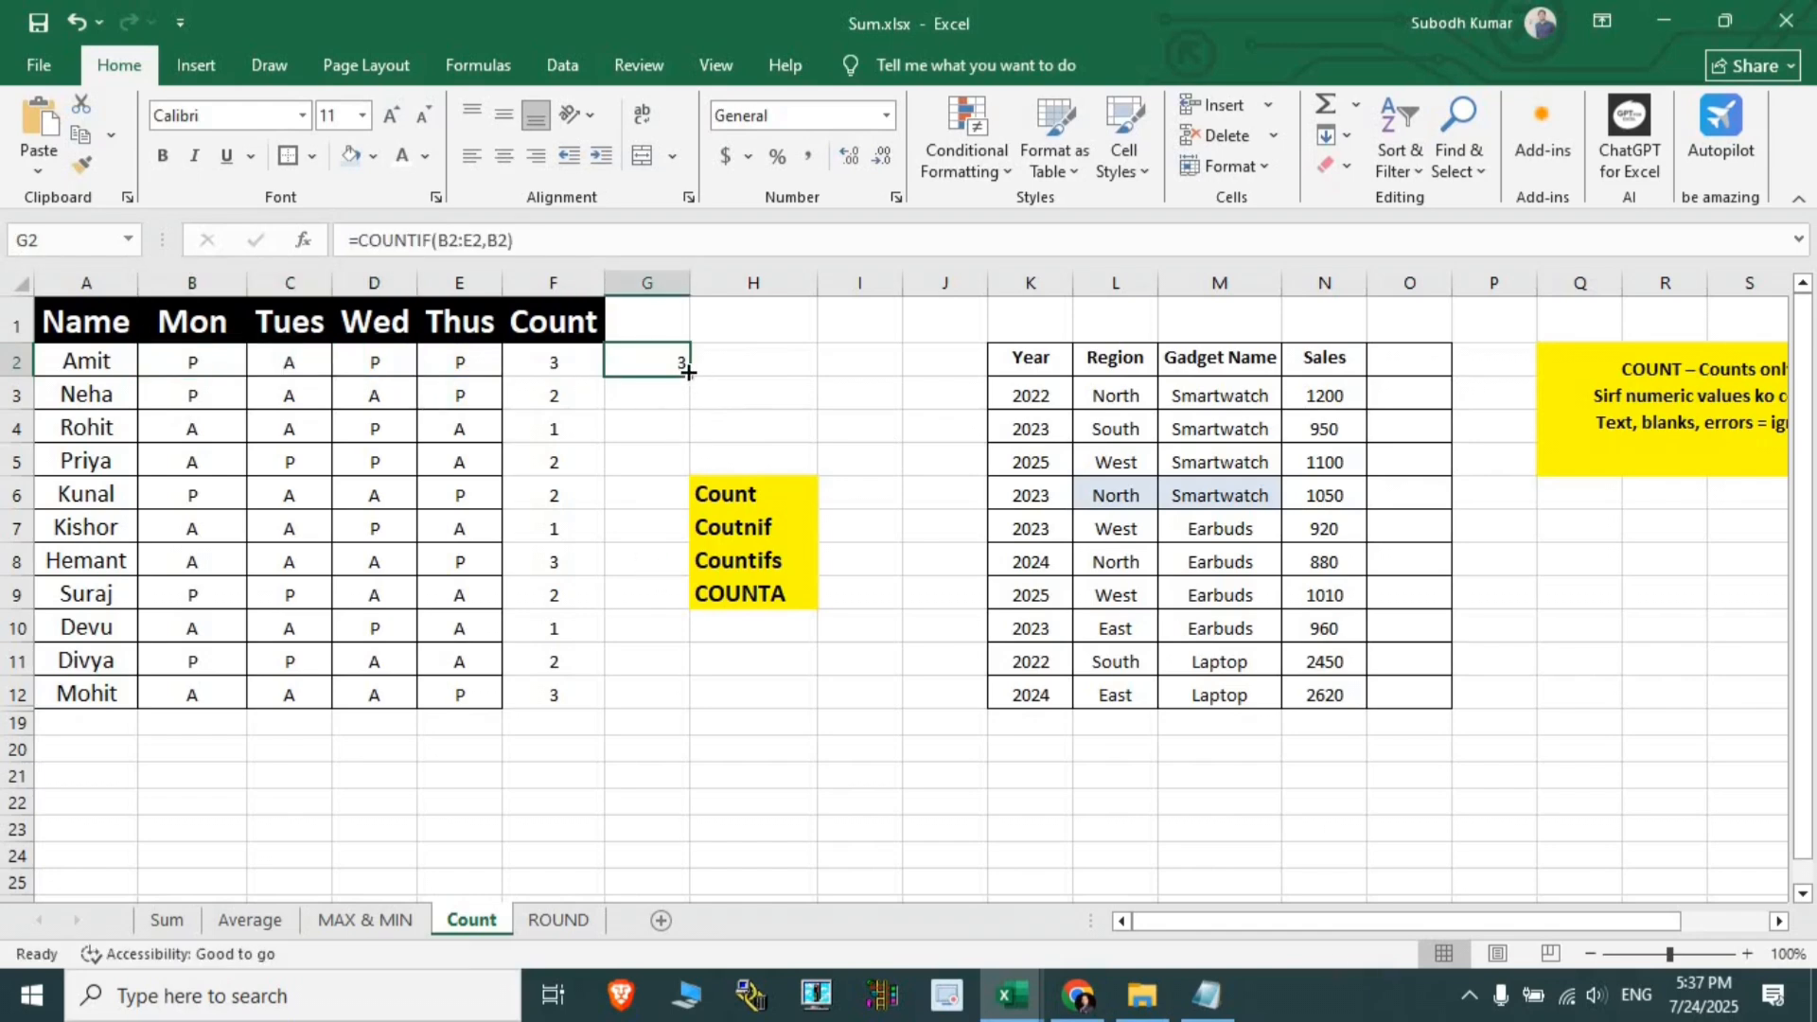
double_click(688, 372)
drag(190, 361, 459, 594)
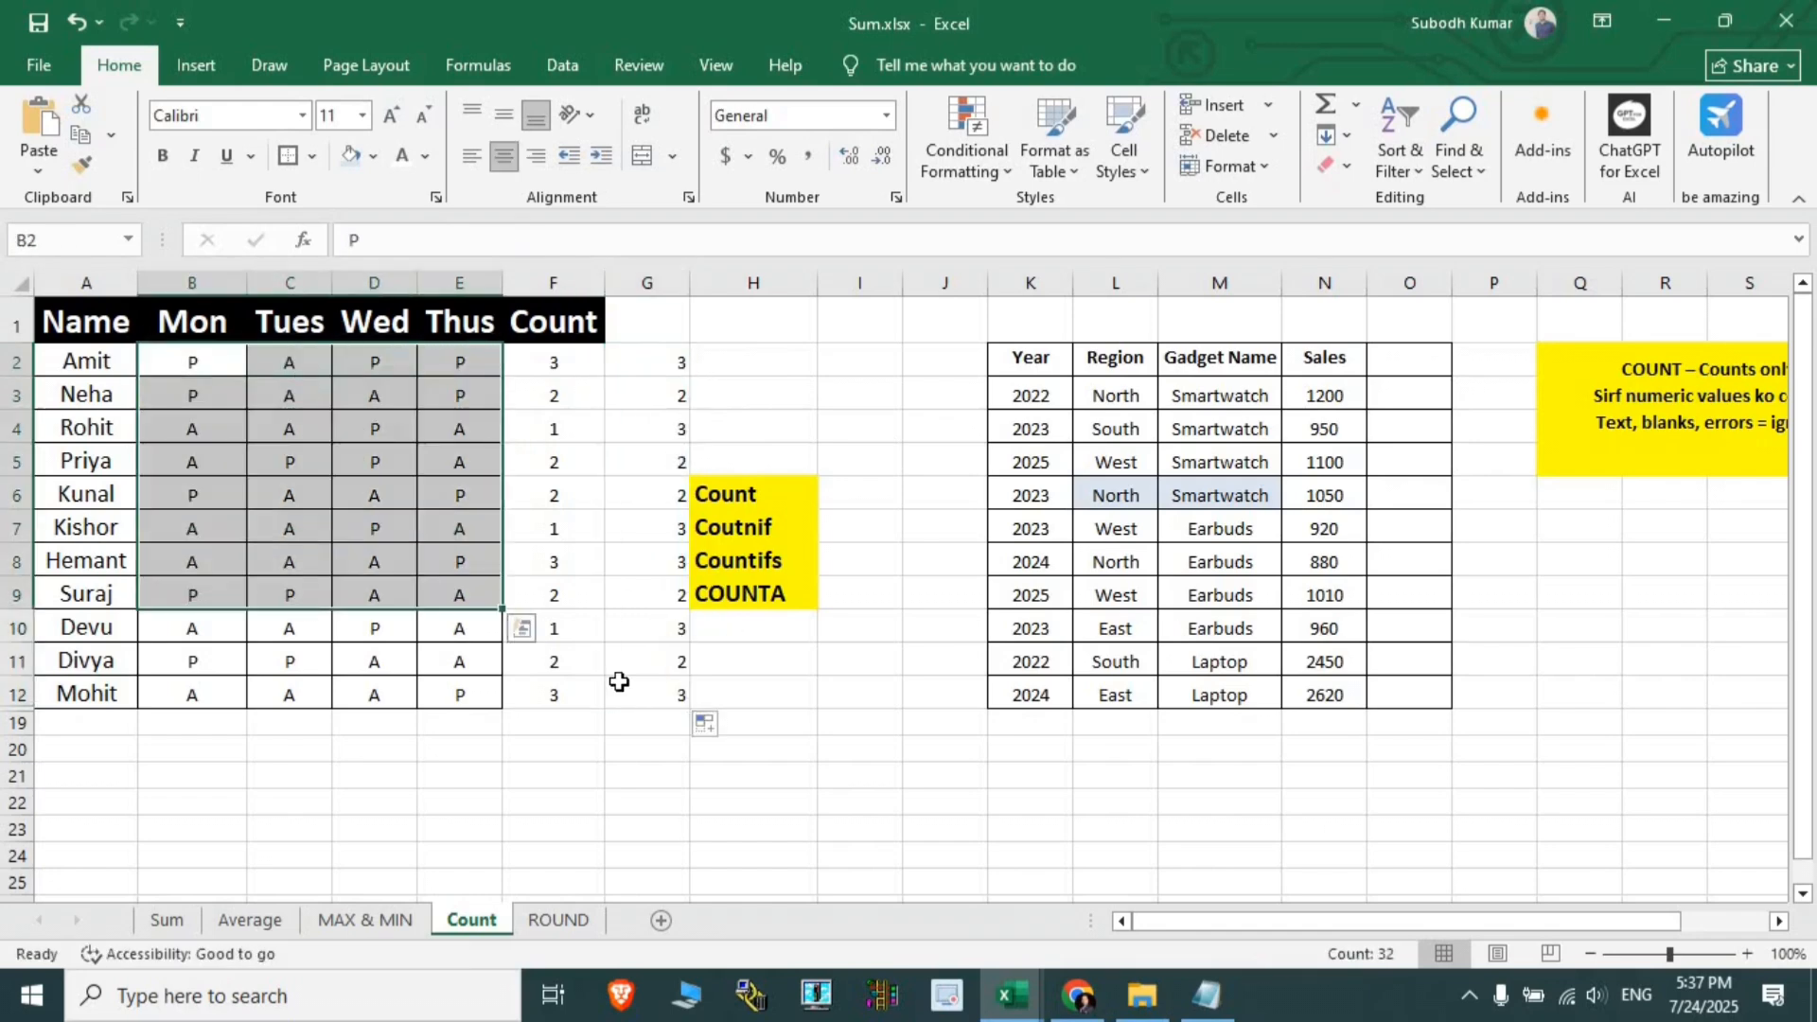
drag(647, 462, 647, 695)
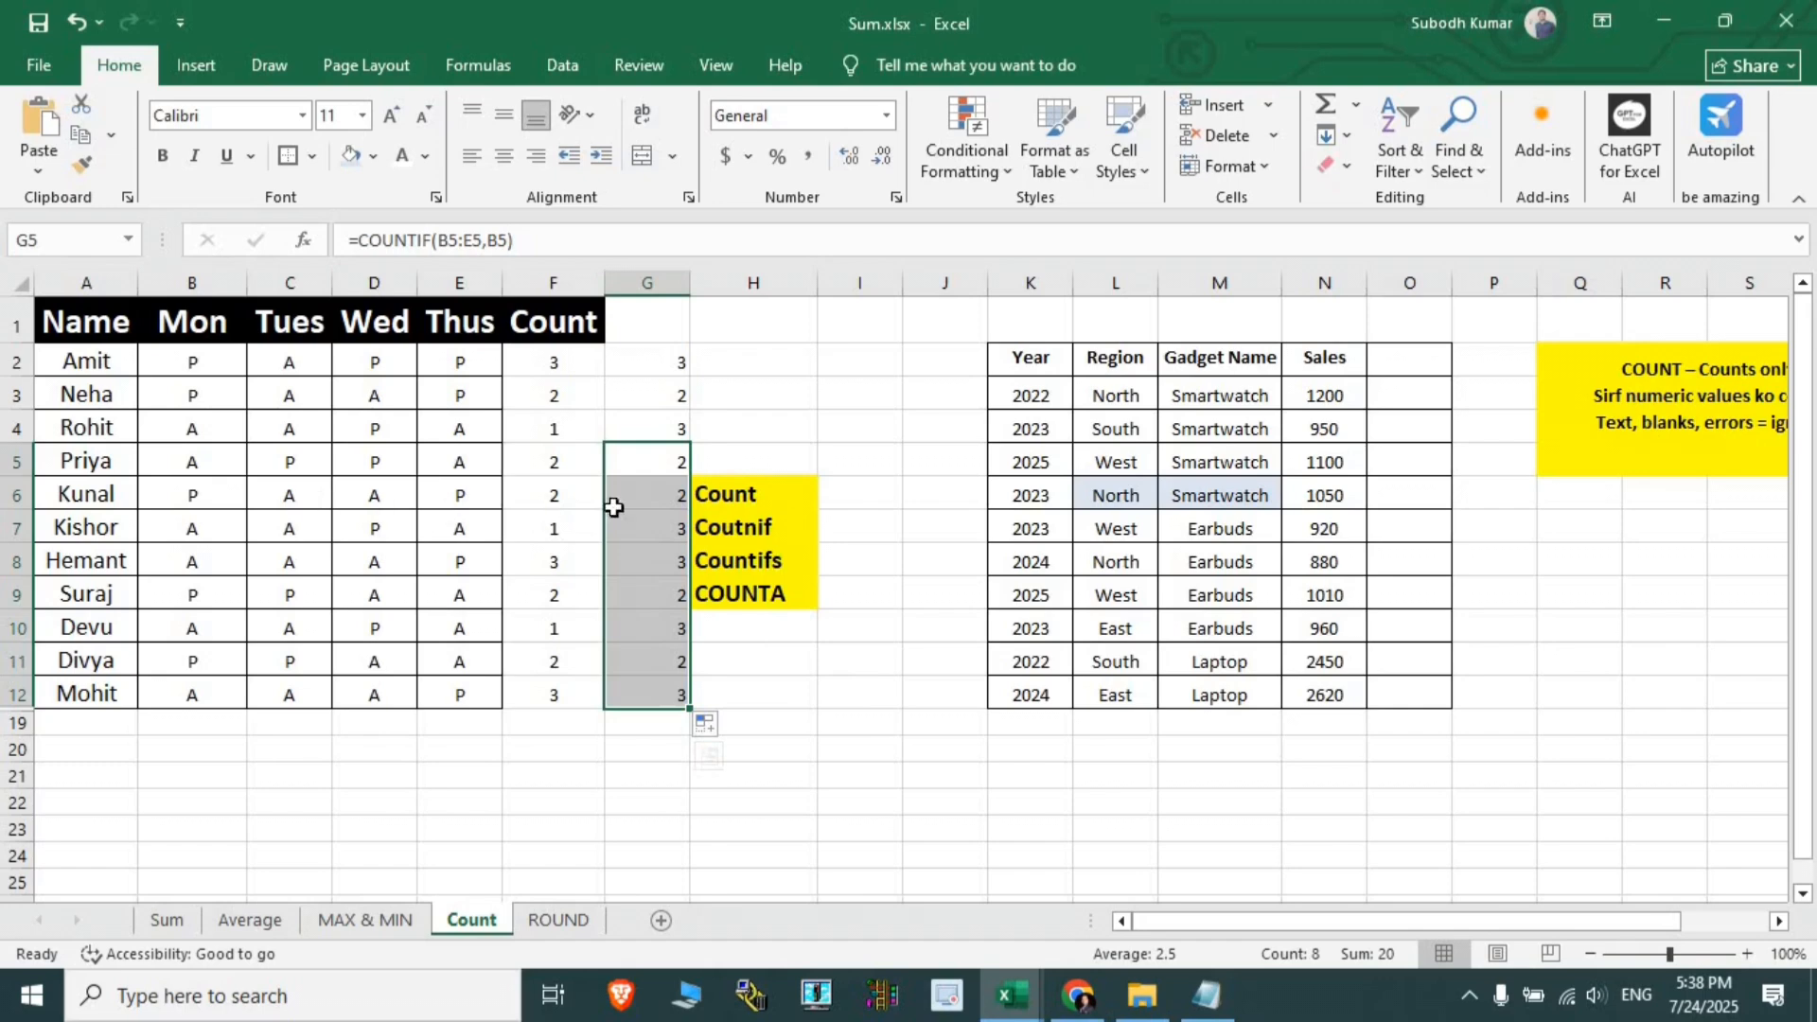
click(719, 494)
click(727, 528)
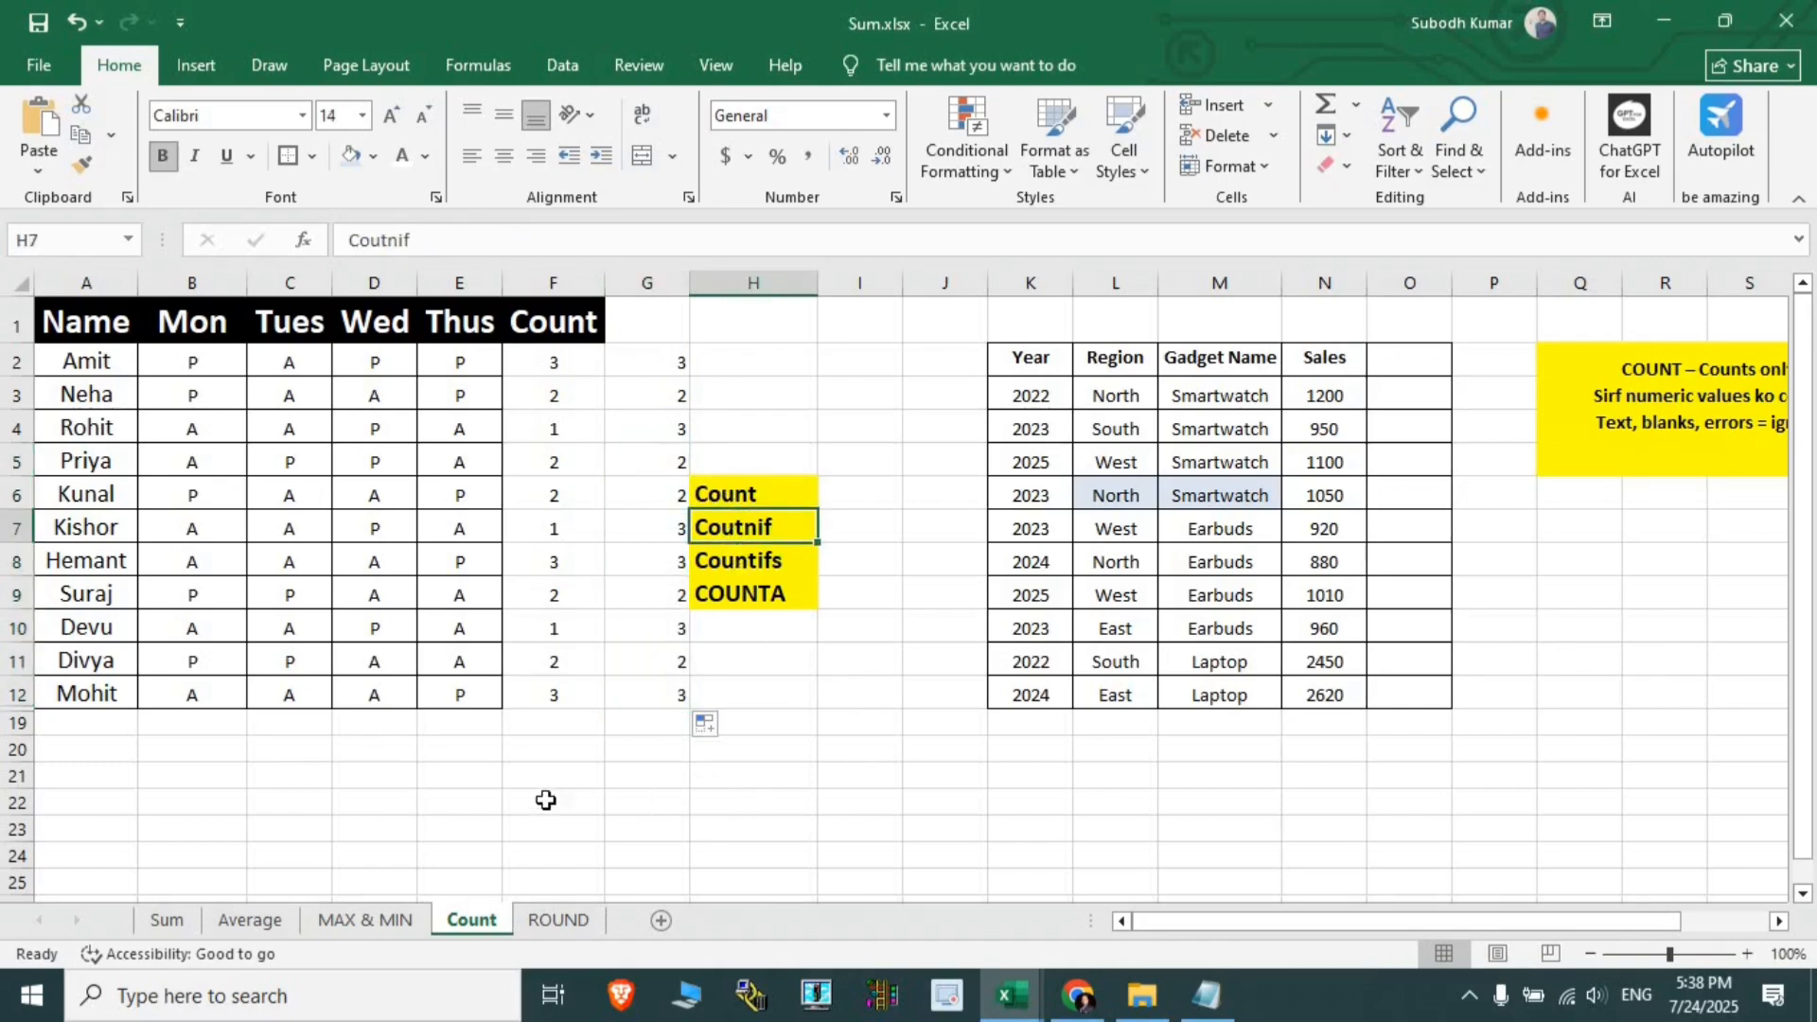
- Clear the F and G counts and the COUNTA label, then check the Count label and E2:E12
drag(482, 777, 1309, 791)
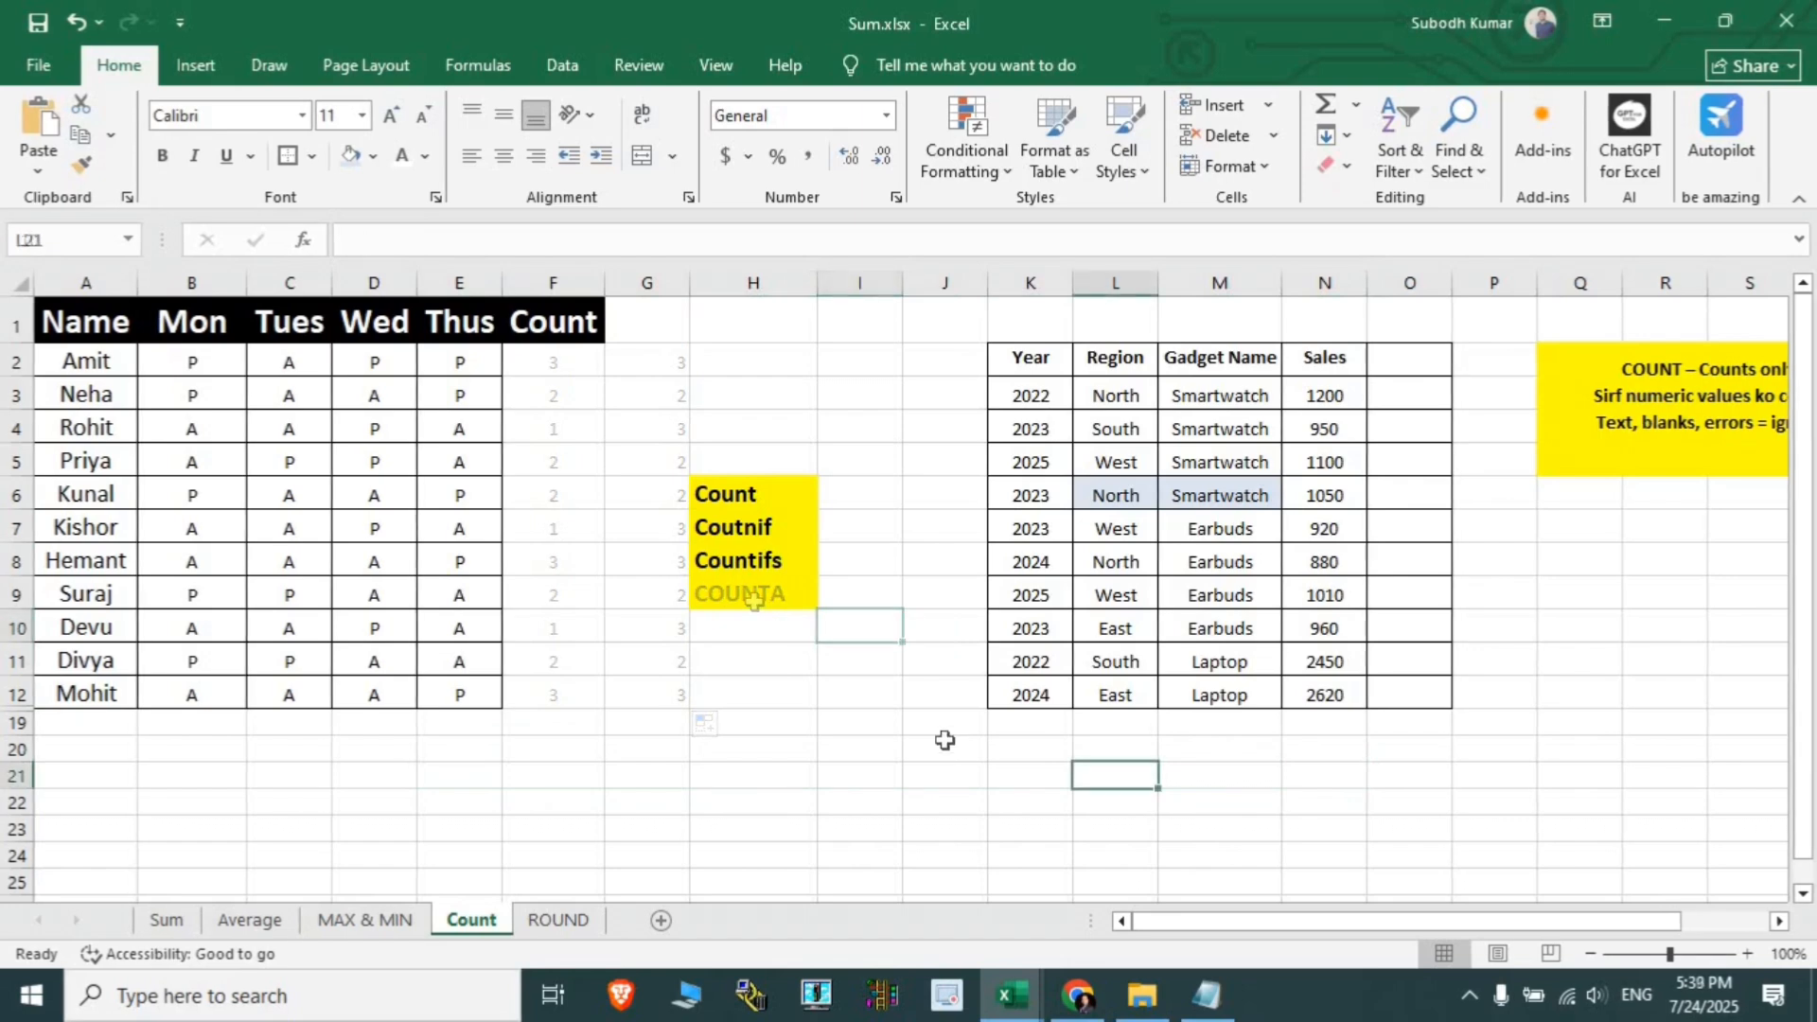
click(730, 491)
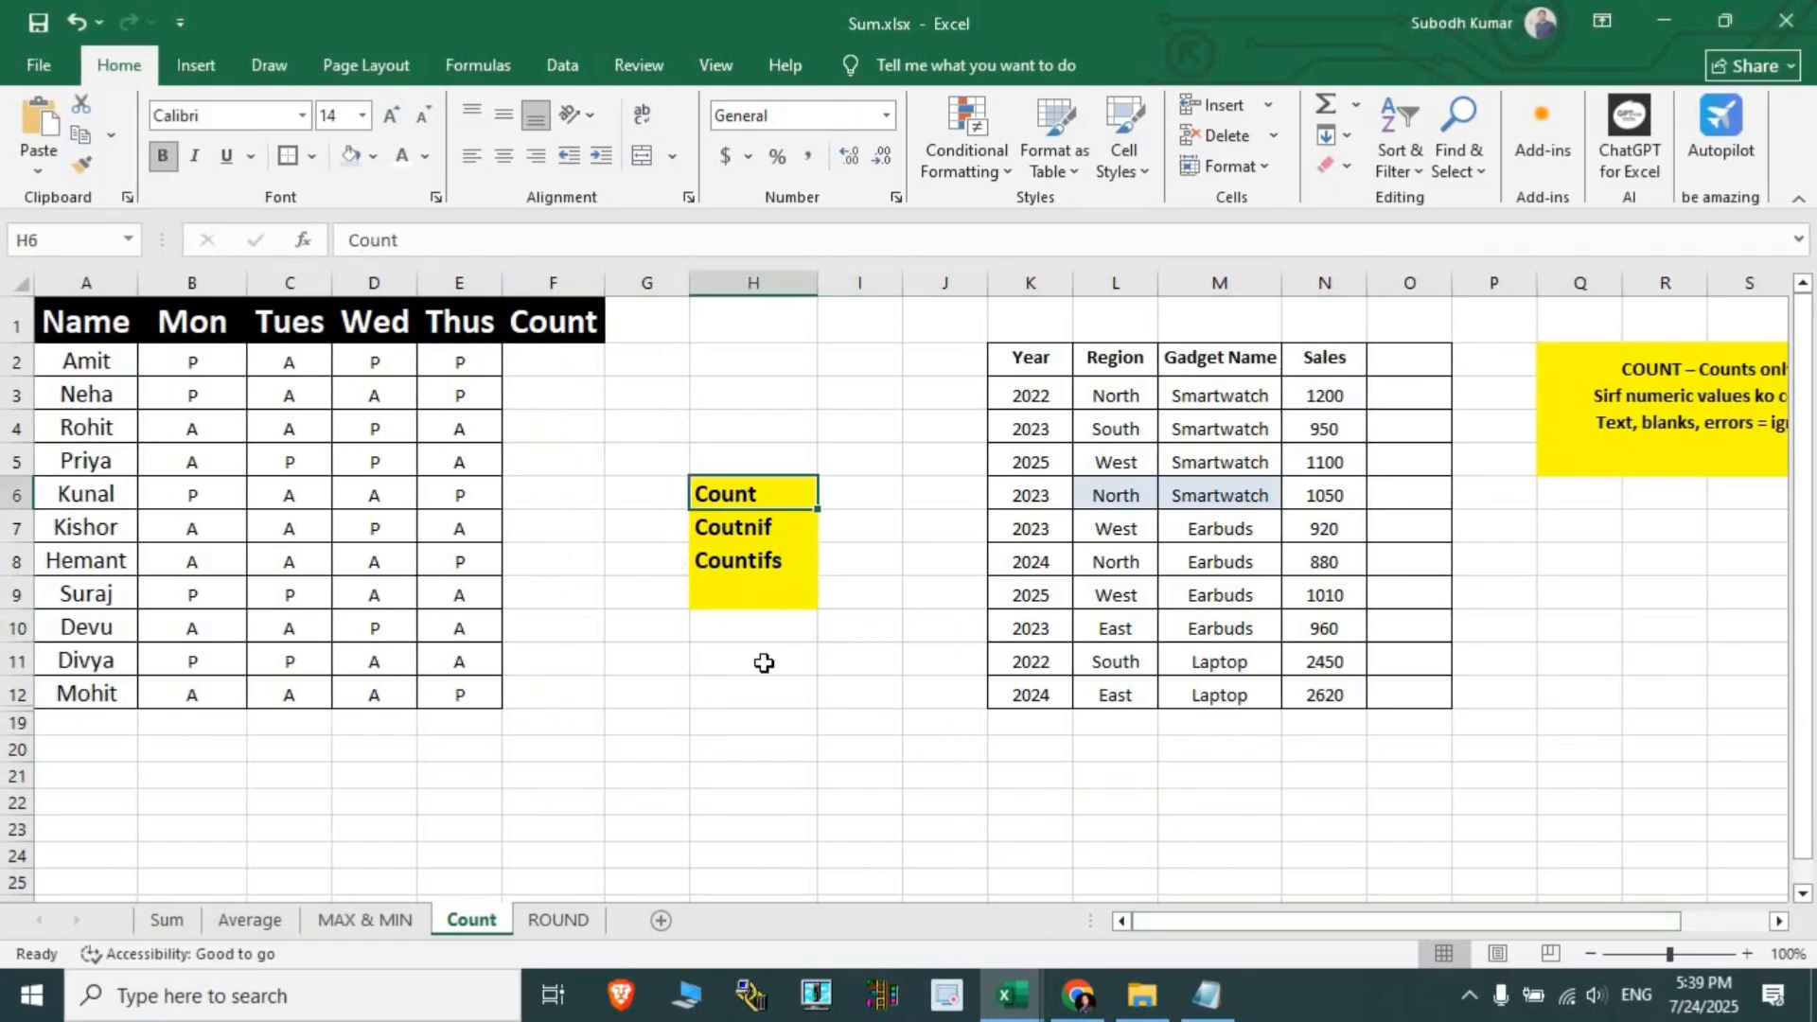
drag(461, 358, 457, 693)
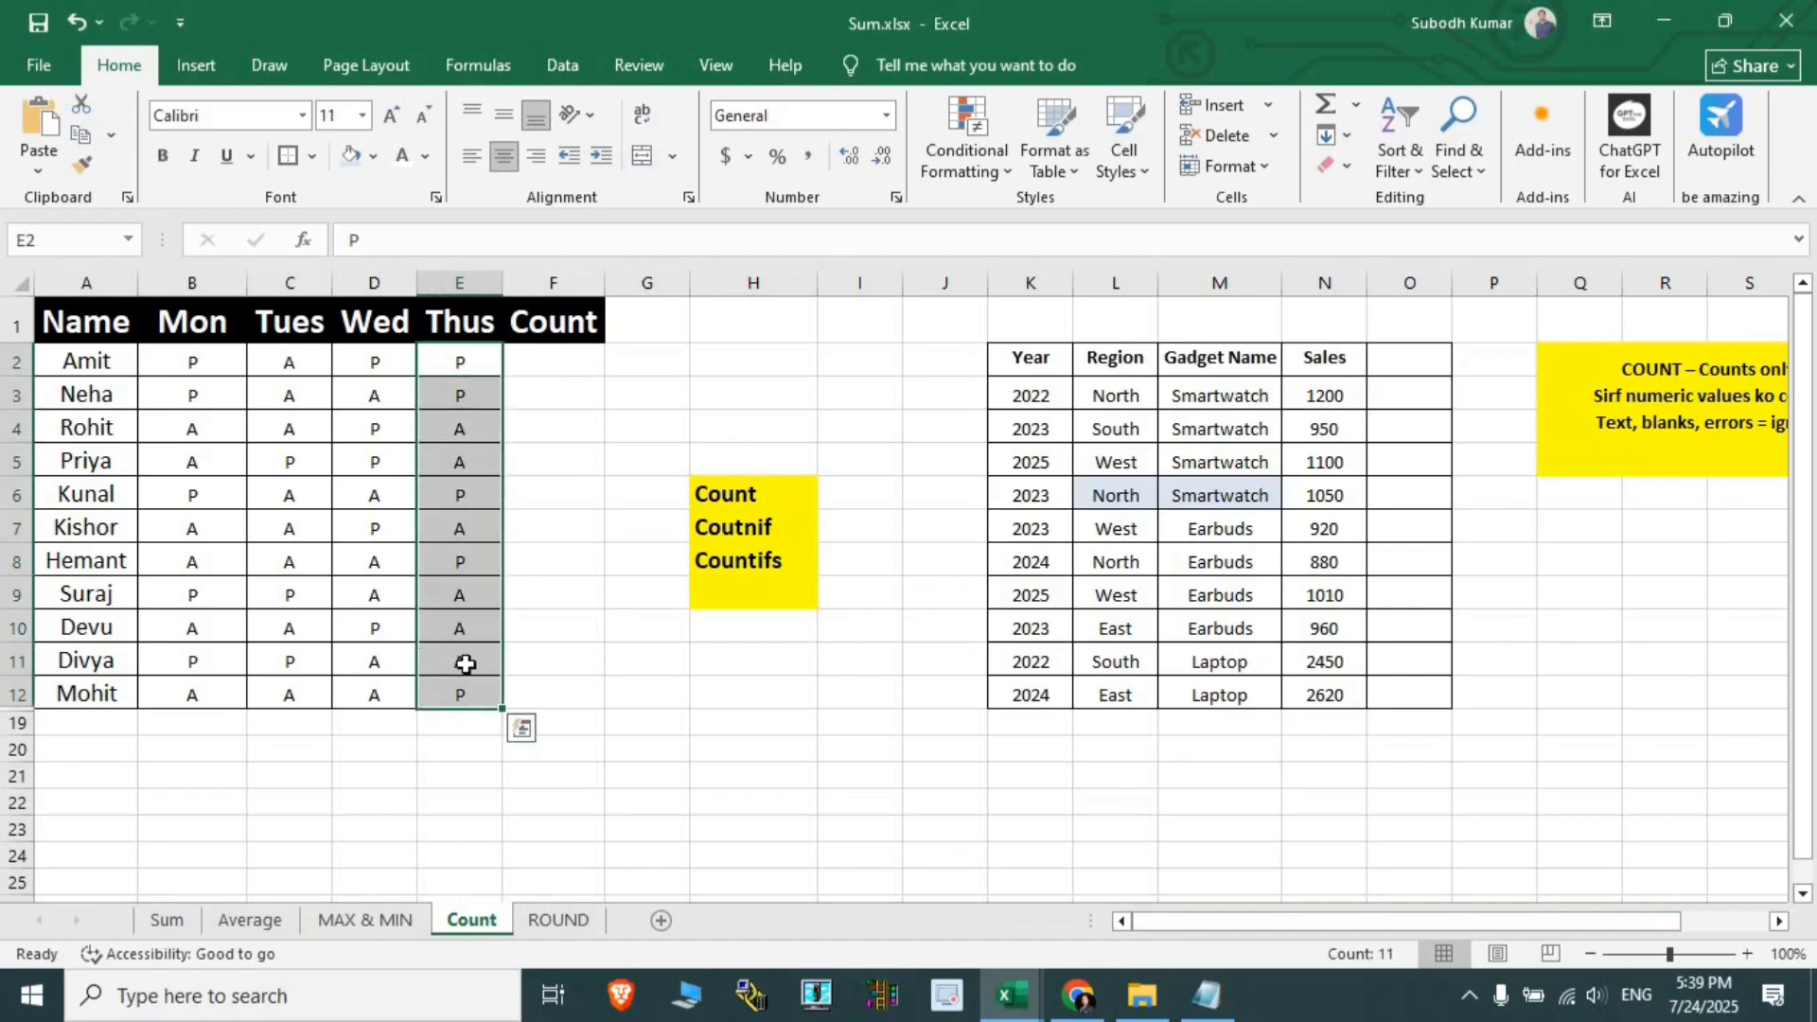
- Enter 1, 2 and 5 in F2:F4, leaving F5 blank
click(554, 375)
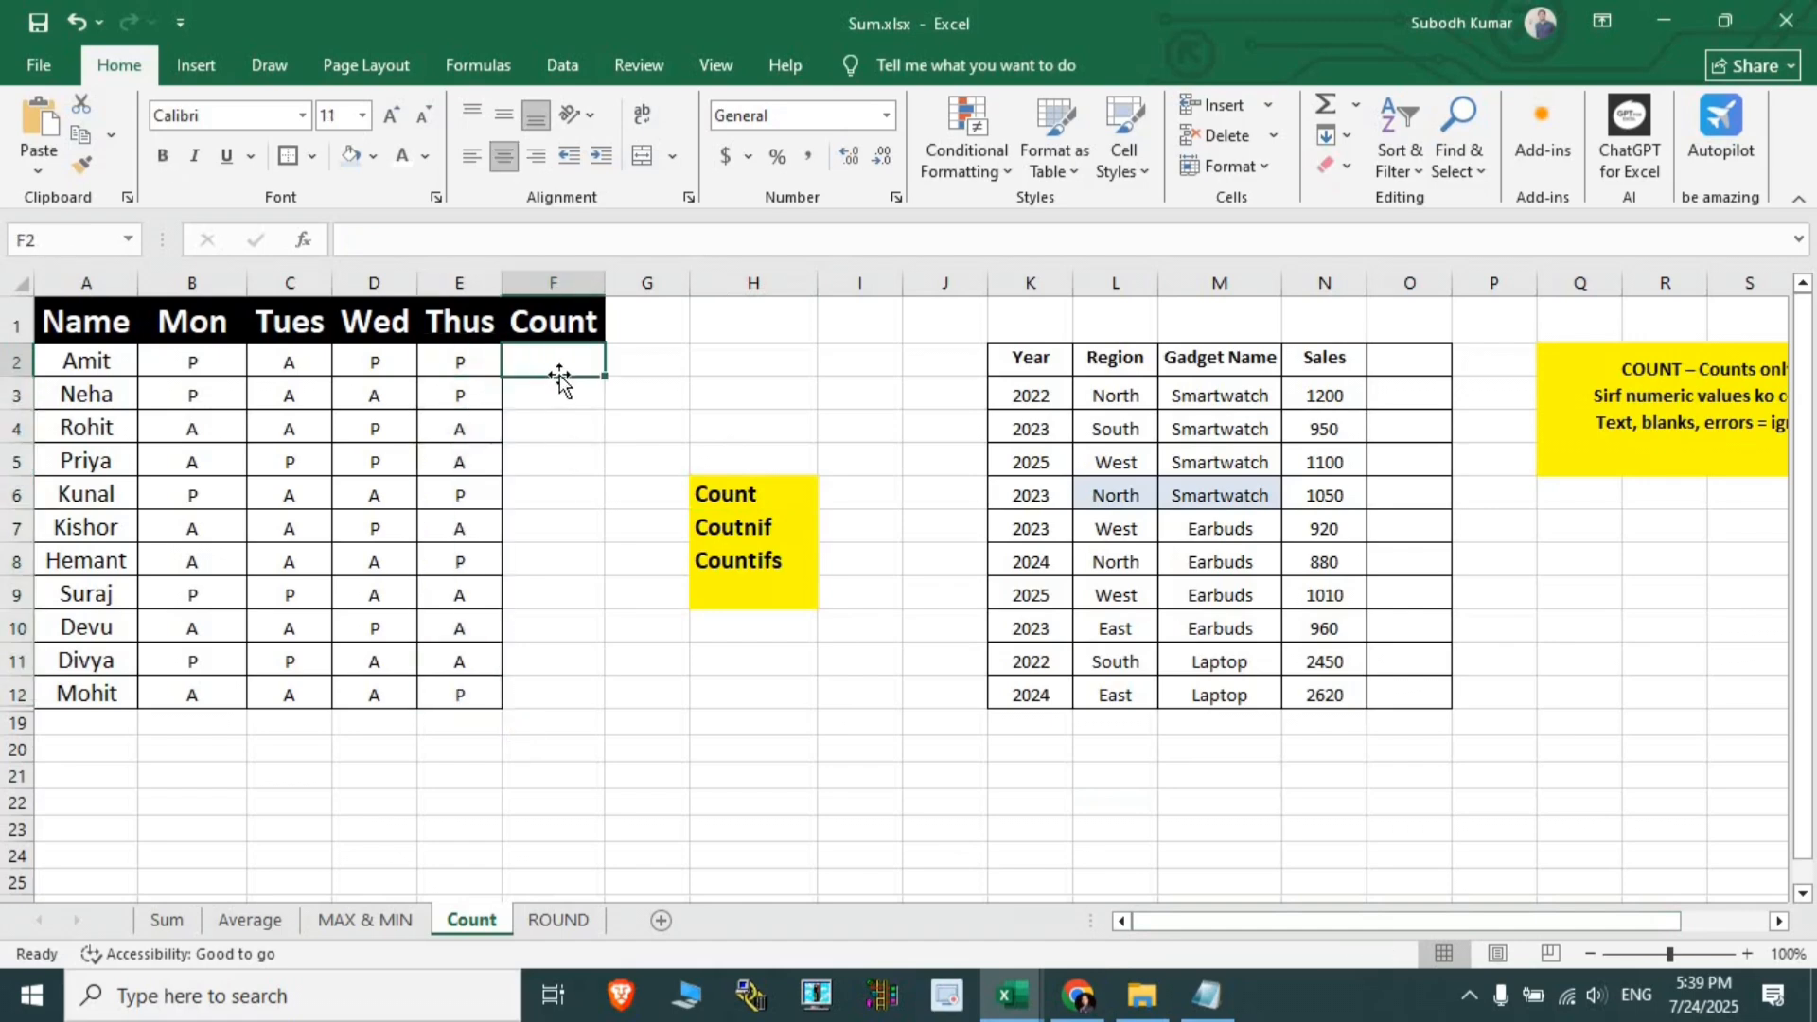
text(1)
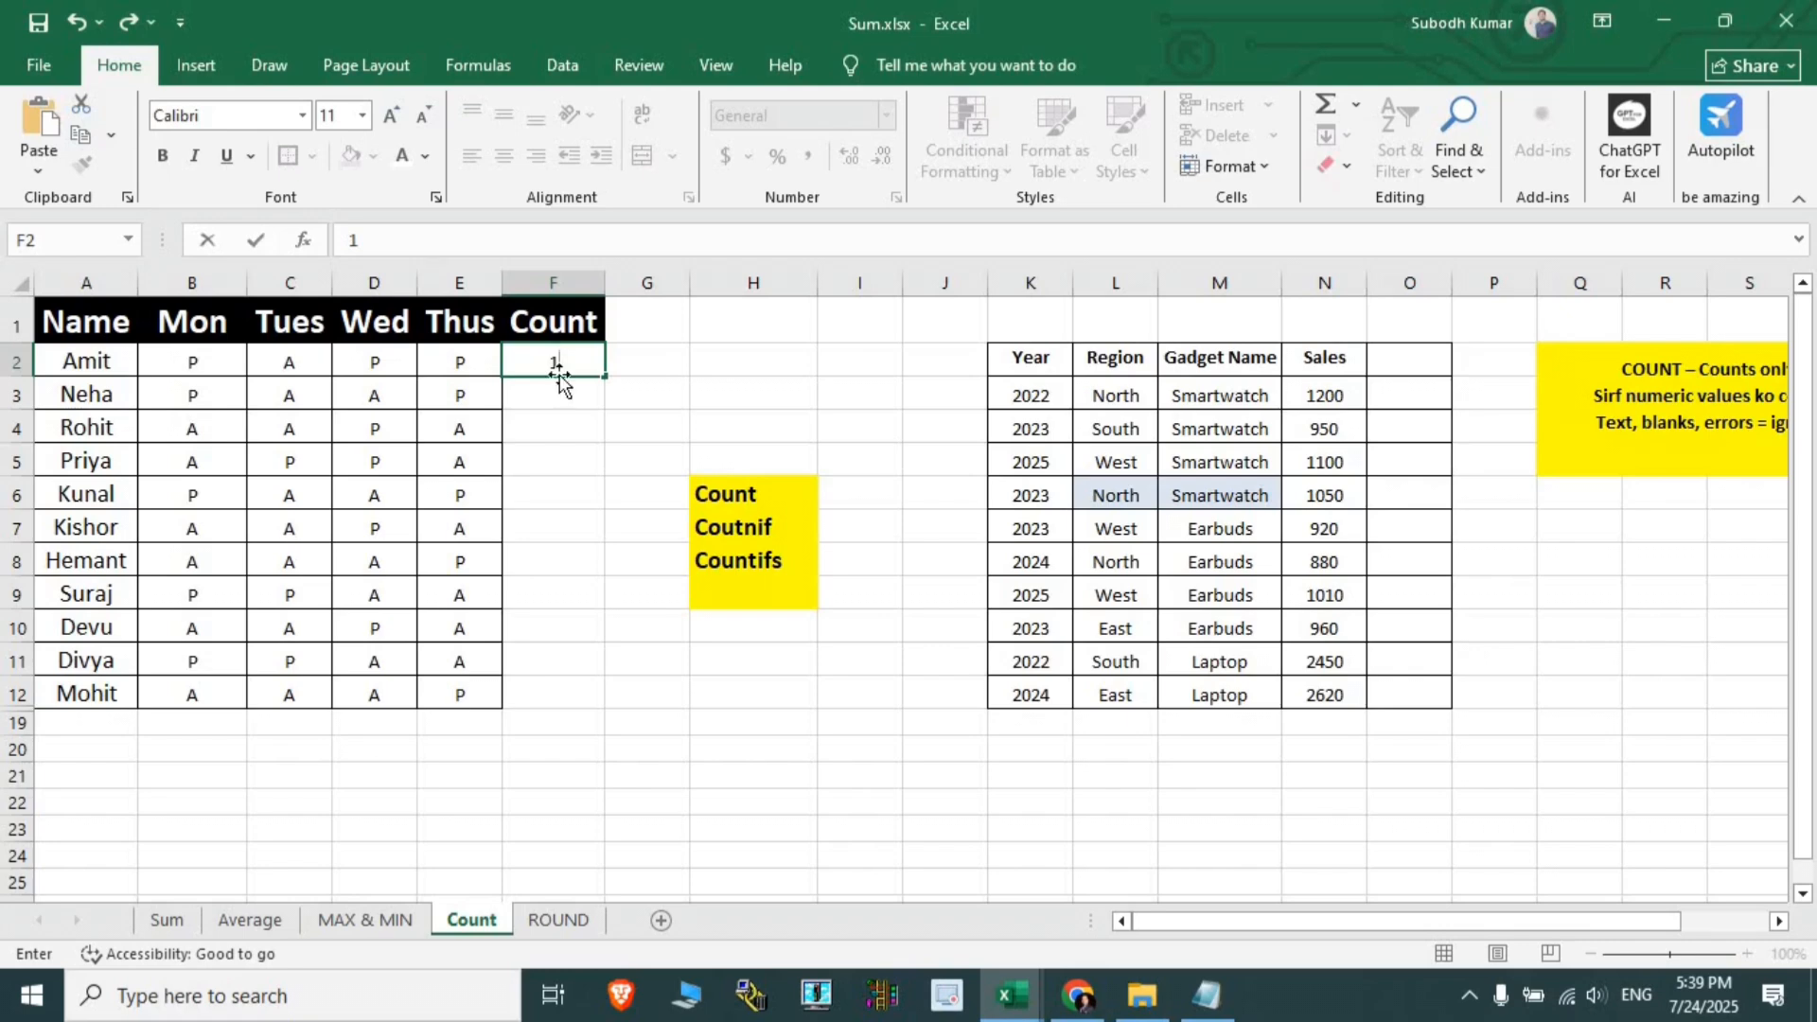
key(Return)
text(2)
key(Return)
text(5)
key(Return)
key(Return)
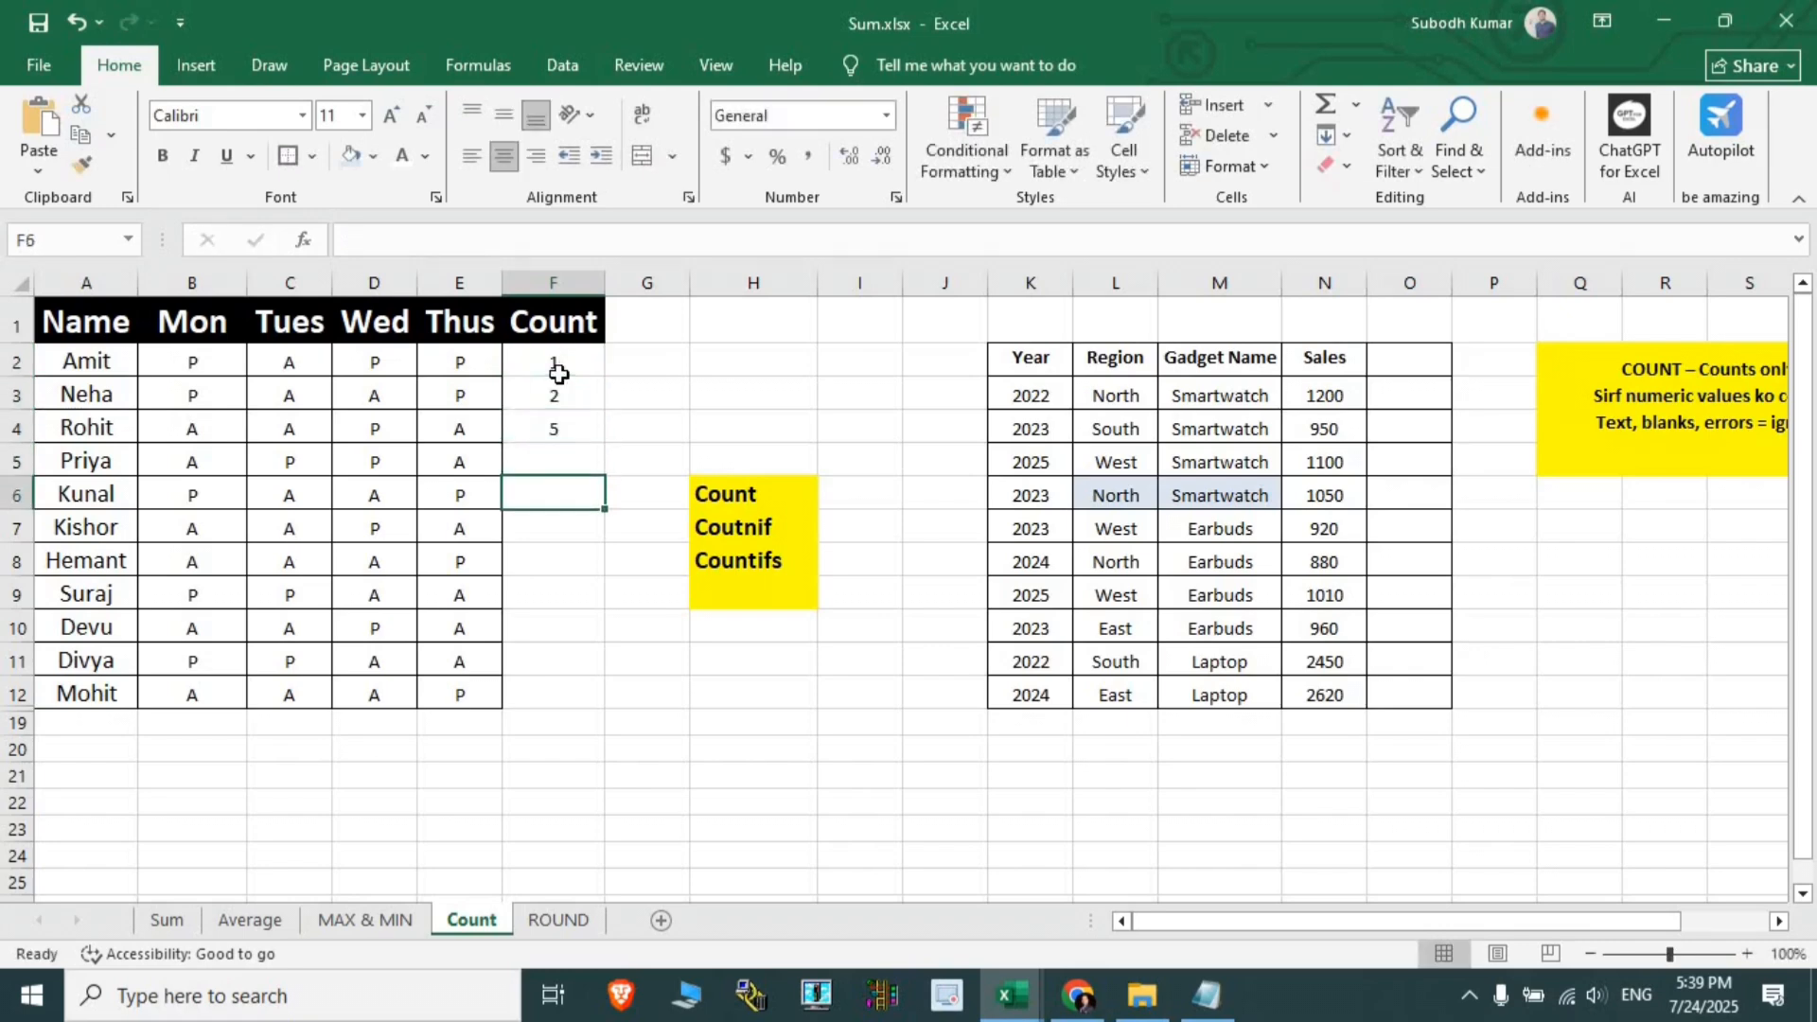
- Add the letters d and r in F7:F8, then 12 and 5 further down column F
key(Return)
text(d)
key(Return)
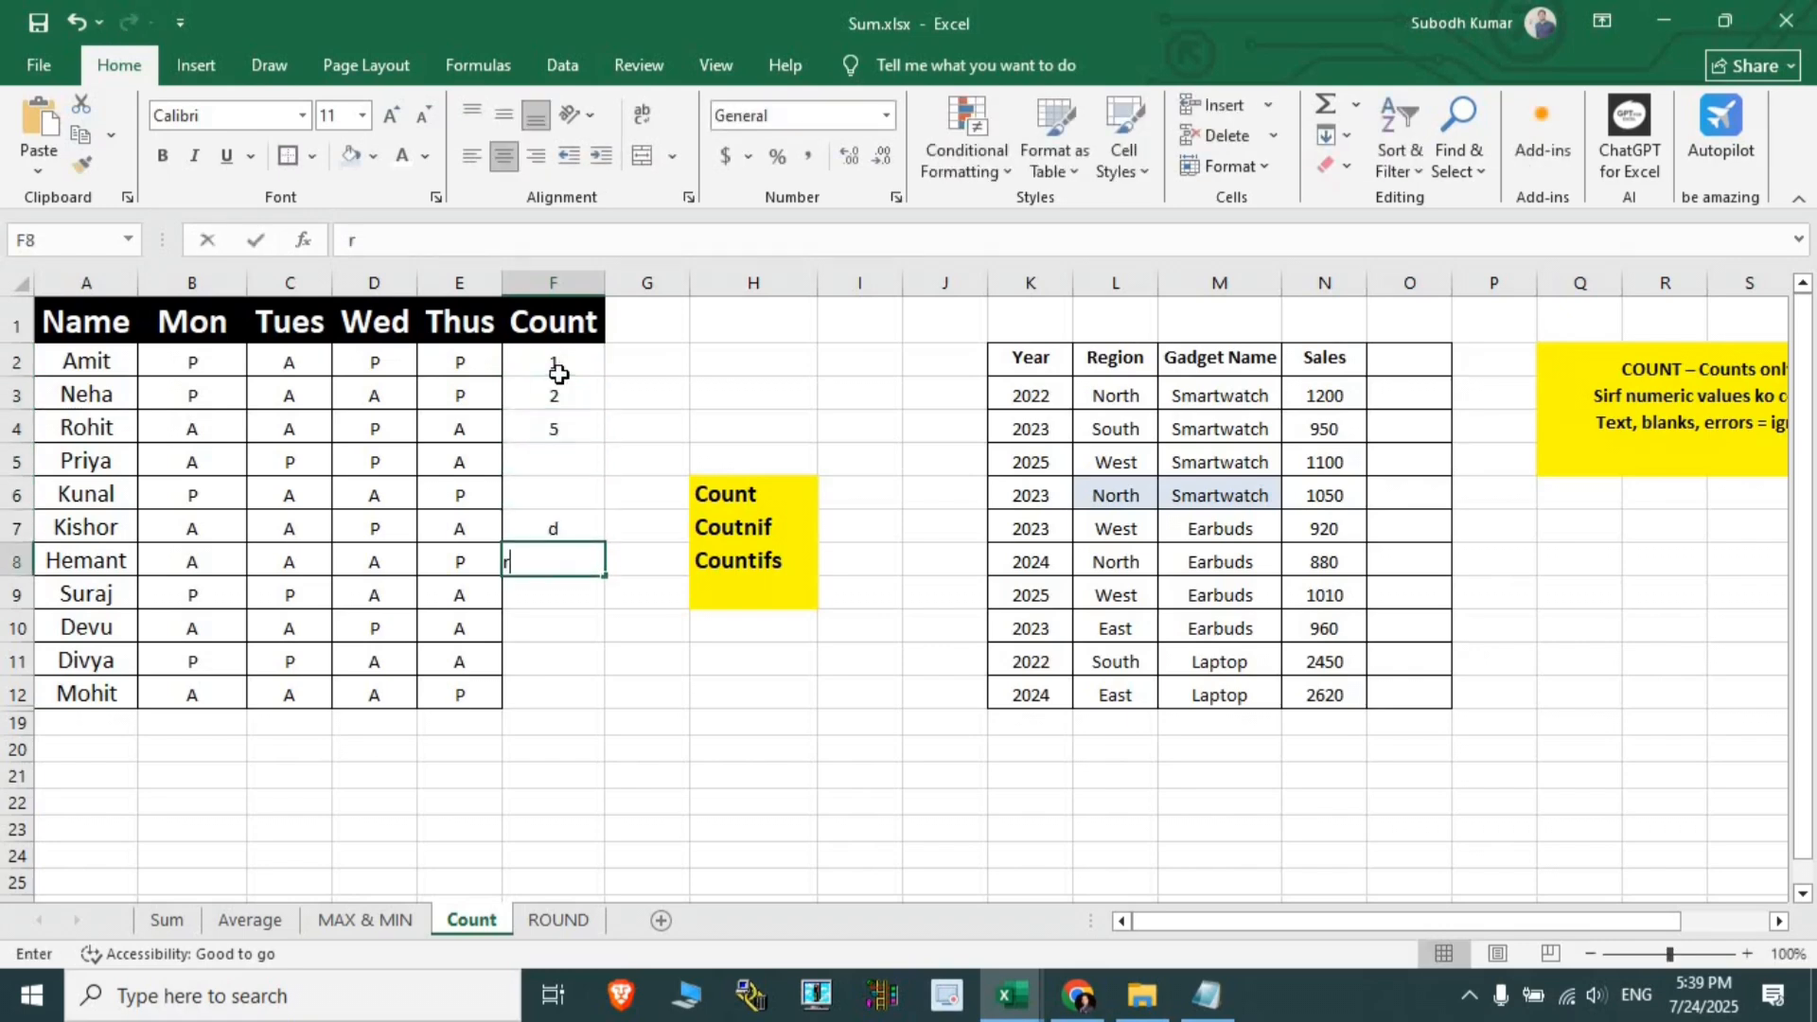
text(r)
key(Return)
key(Return)
text(12)
key(Return)
text(5)
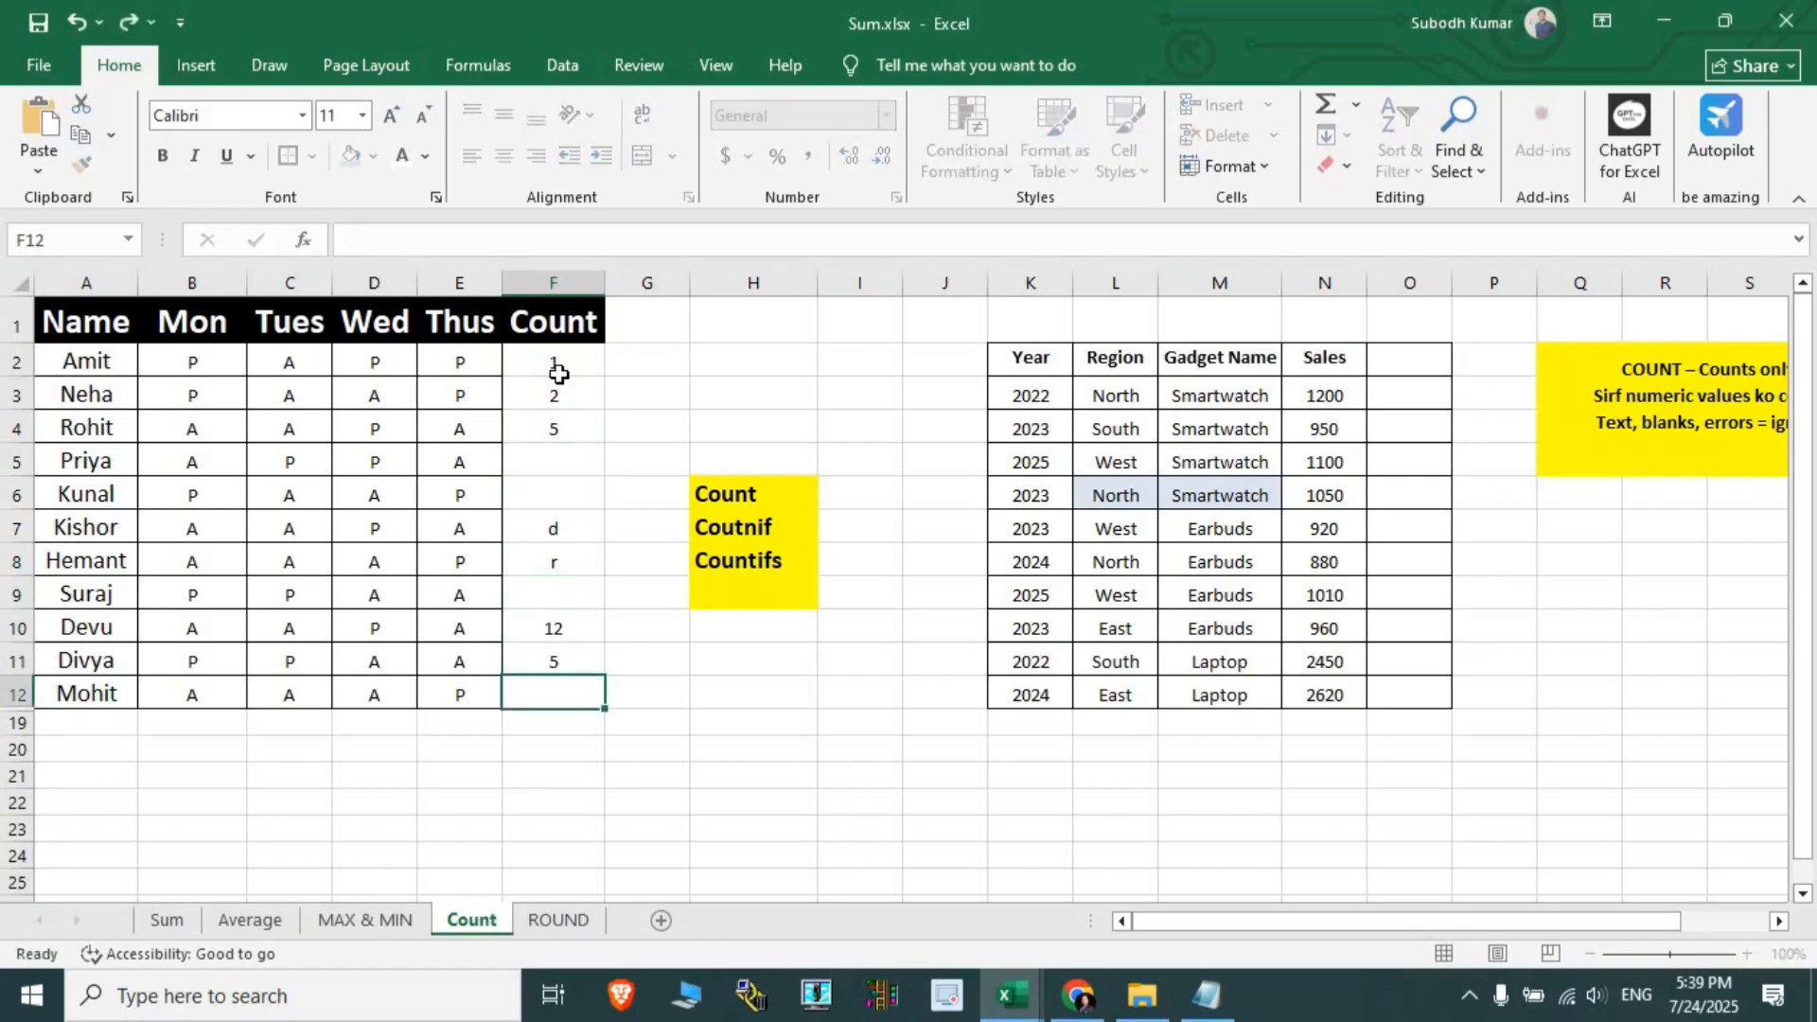
key(Return)
- Replace a mistyped 7 with 0 in F12
text(7)
key(Escape)
click(771, 395)
click(563, 696)
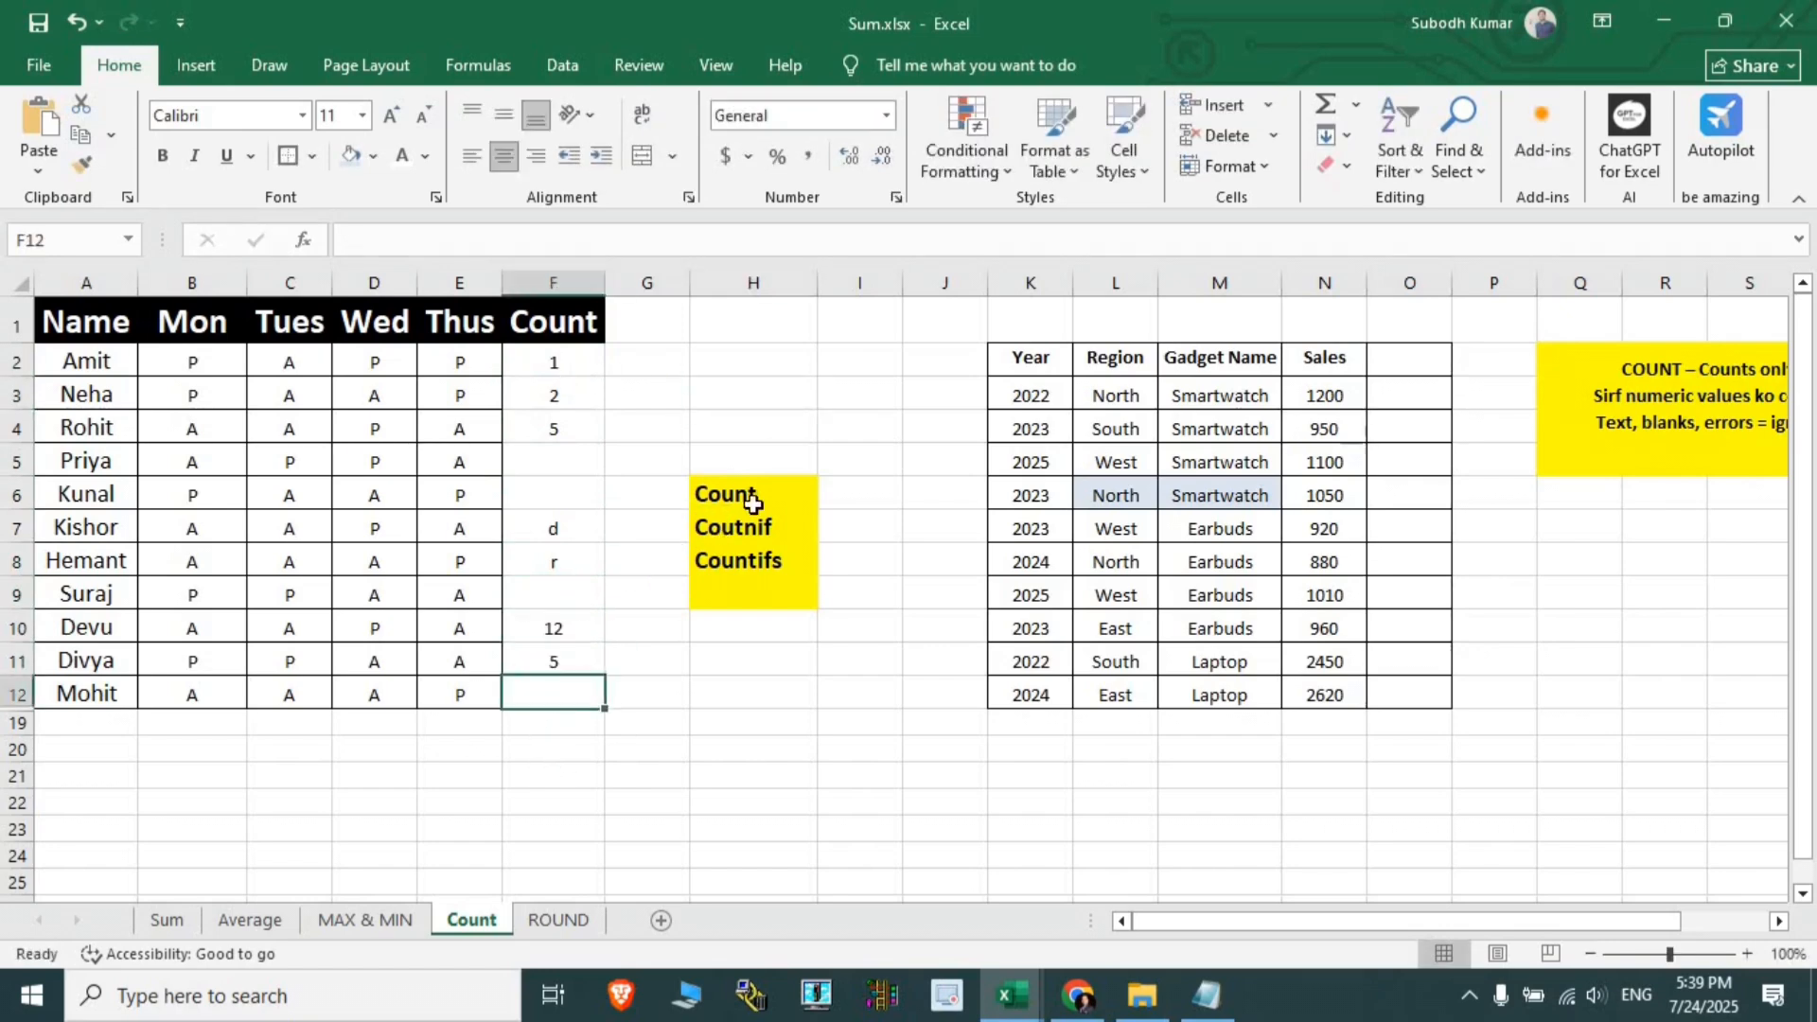
text(0)
click(856, 396)
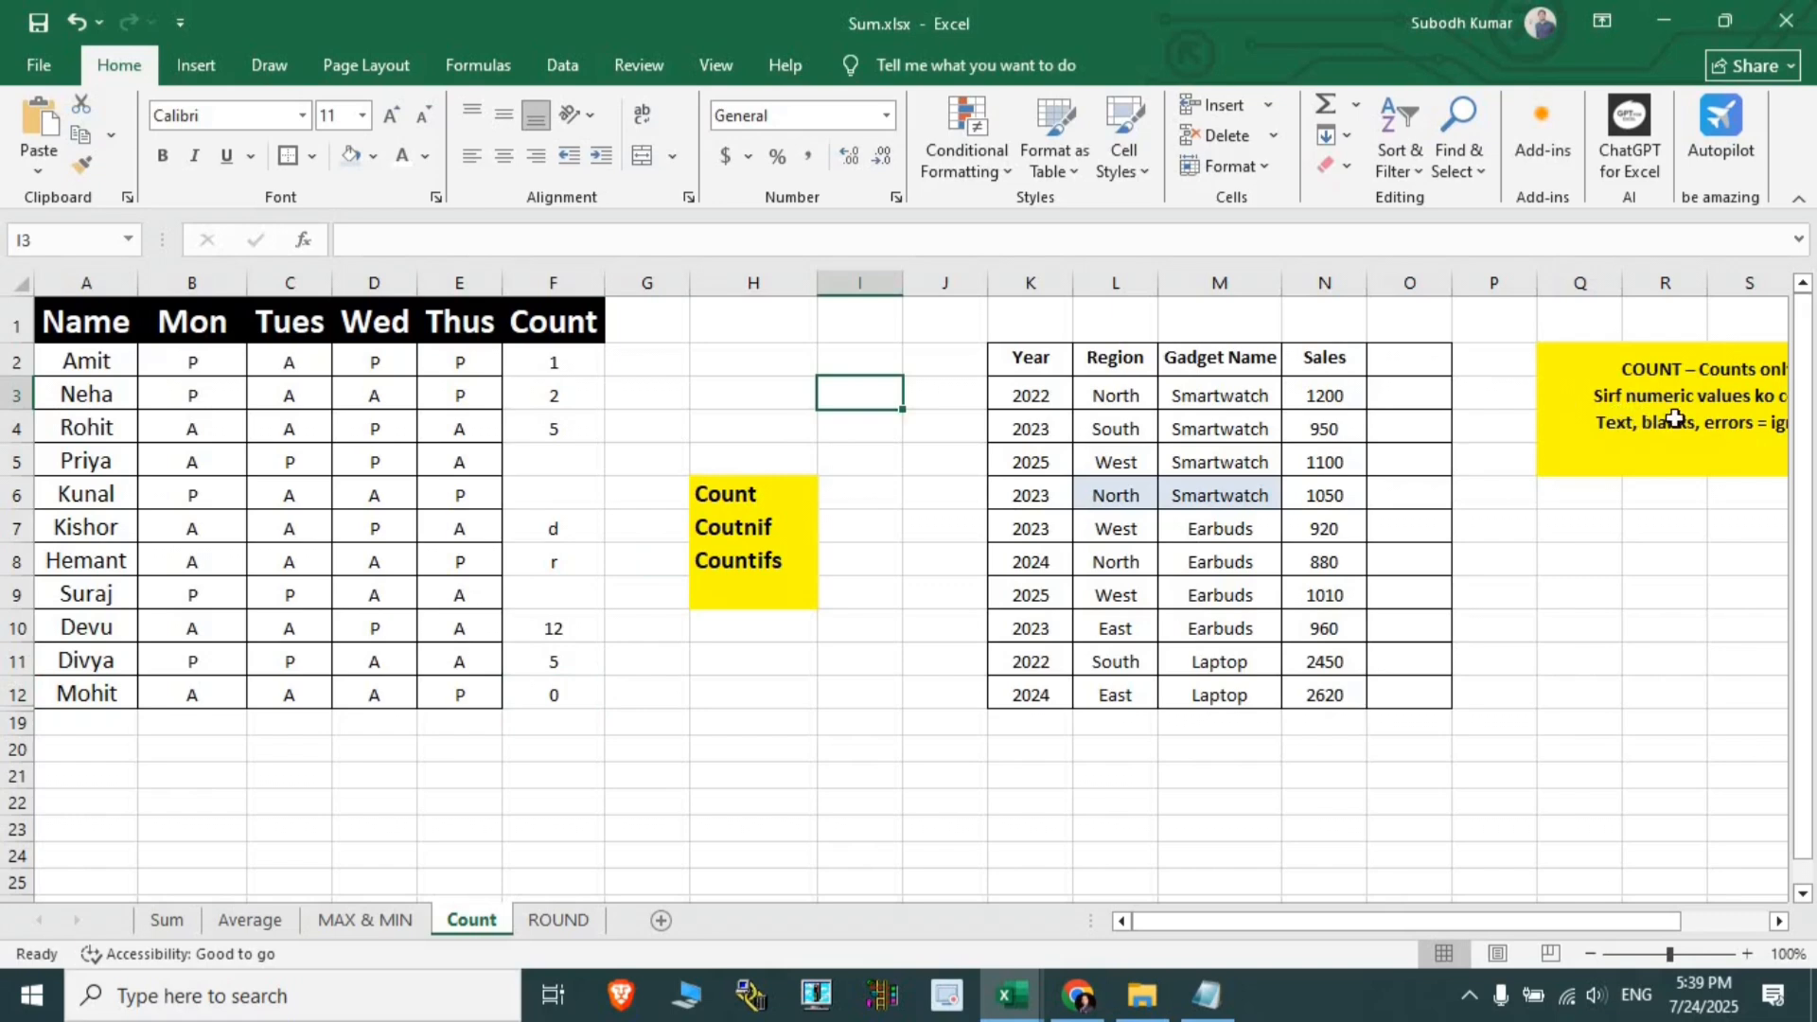
drag(1637, 937, 1694, 935)
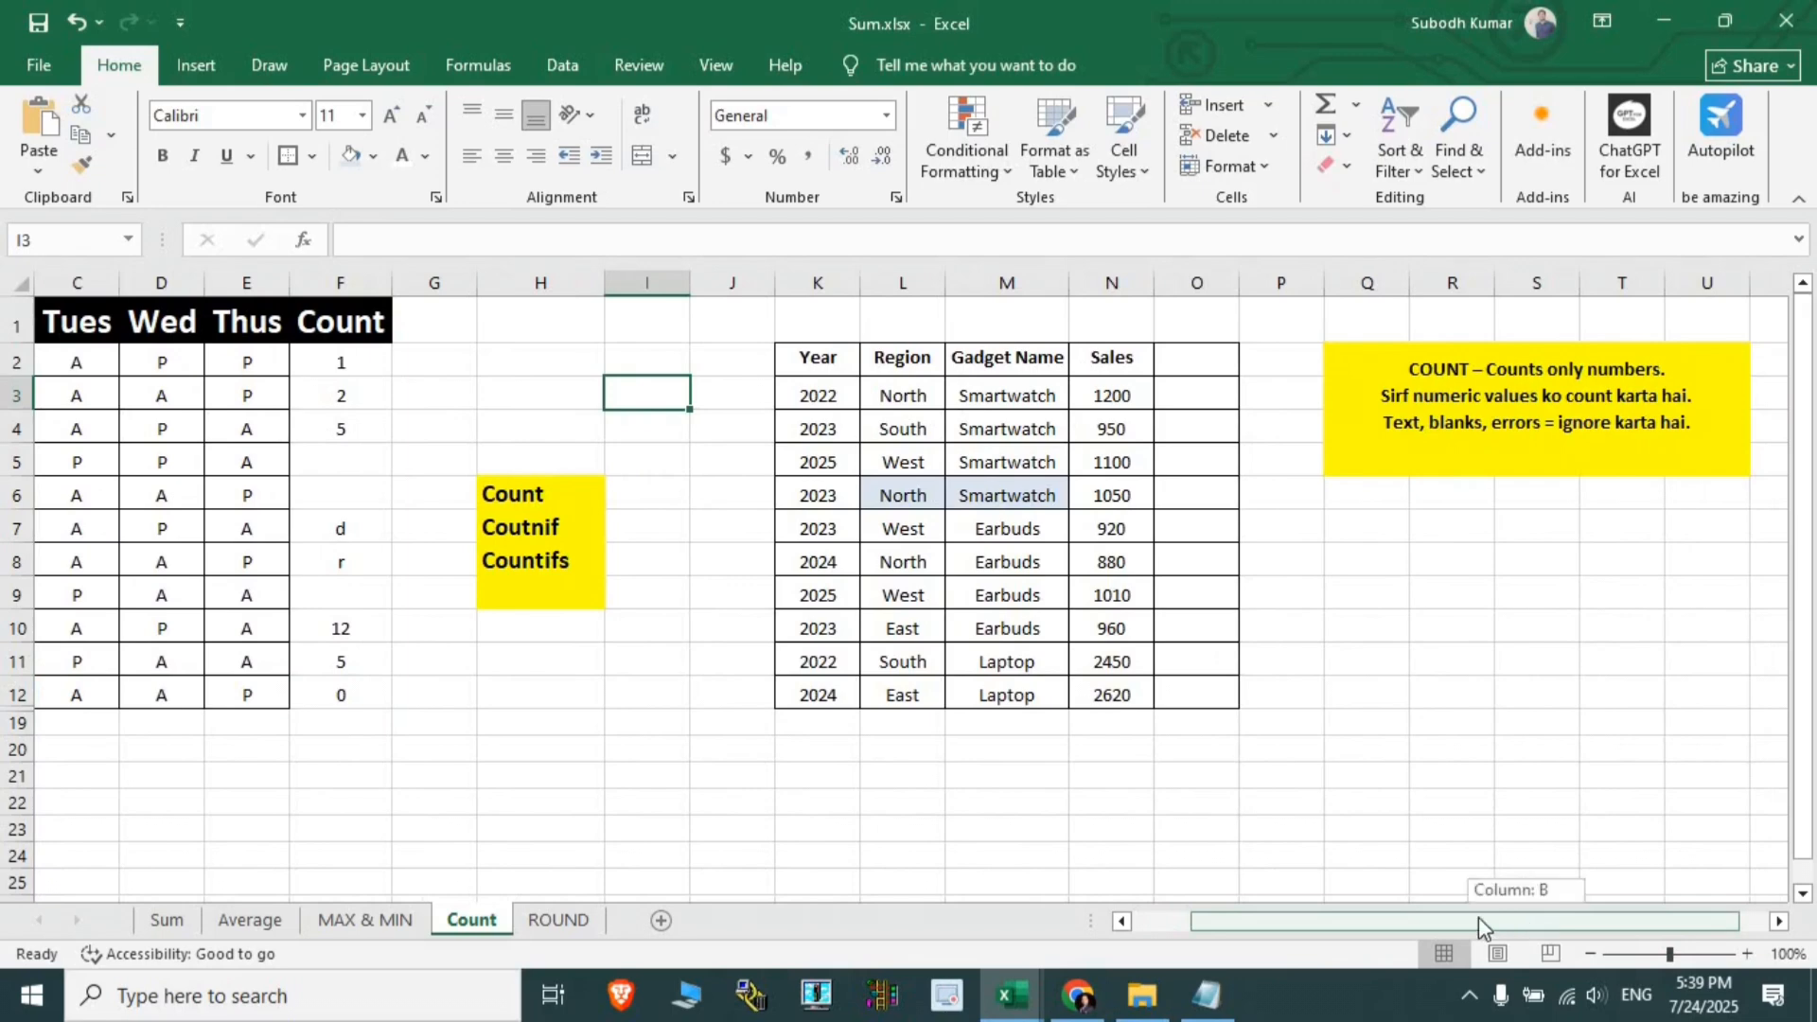
drag(1479, 923, 1420, 923)
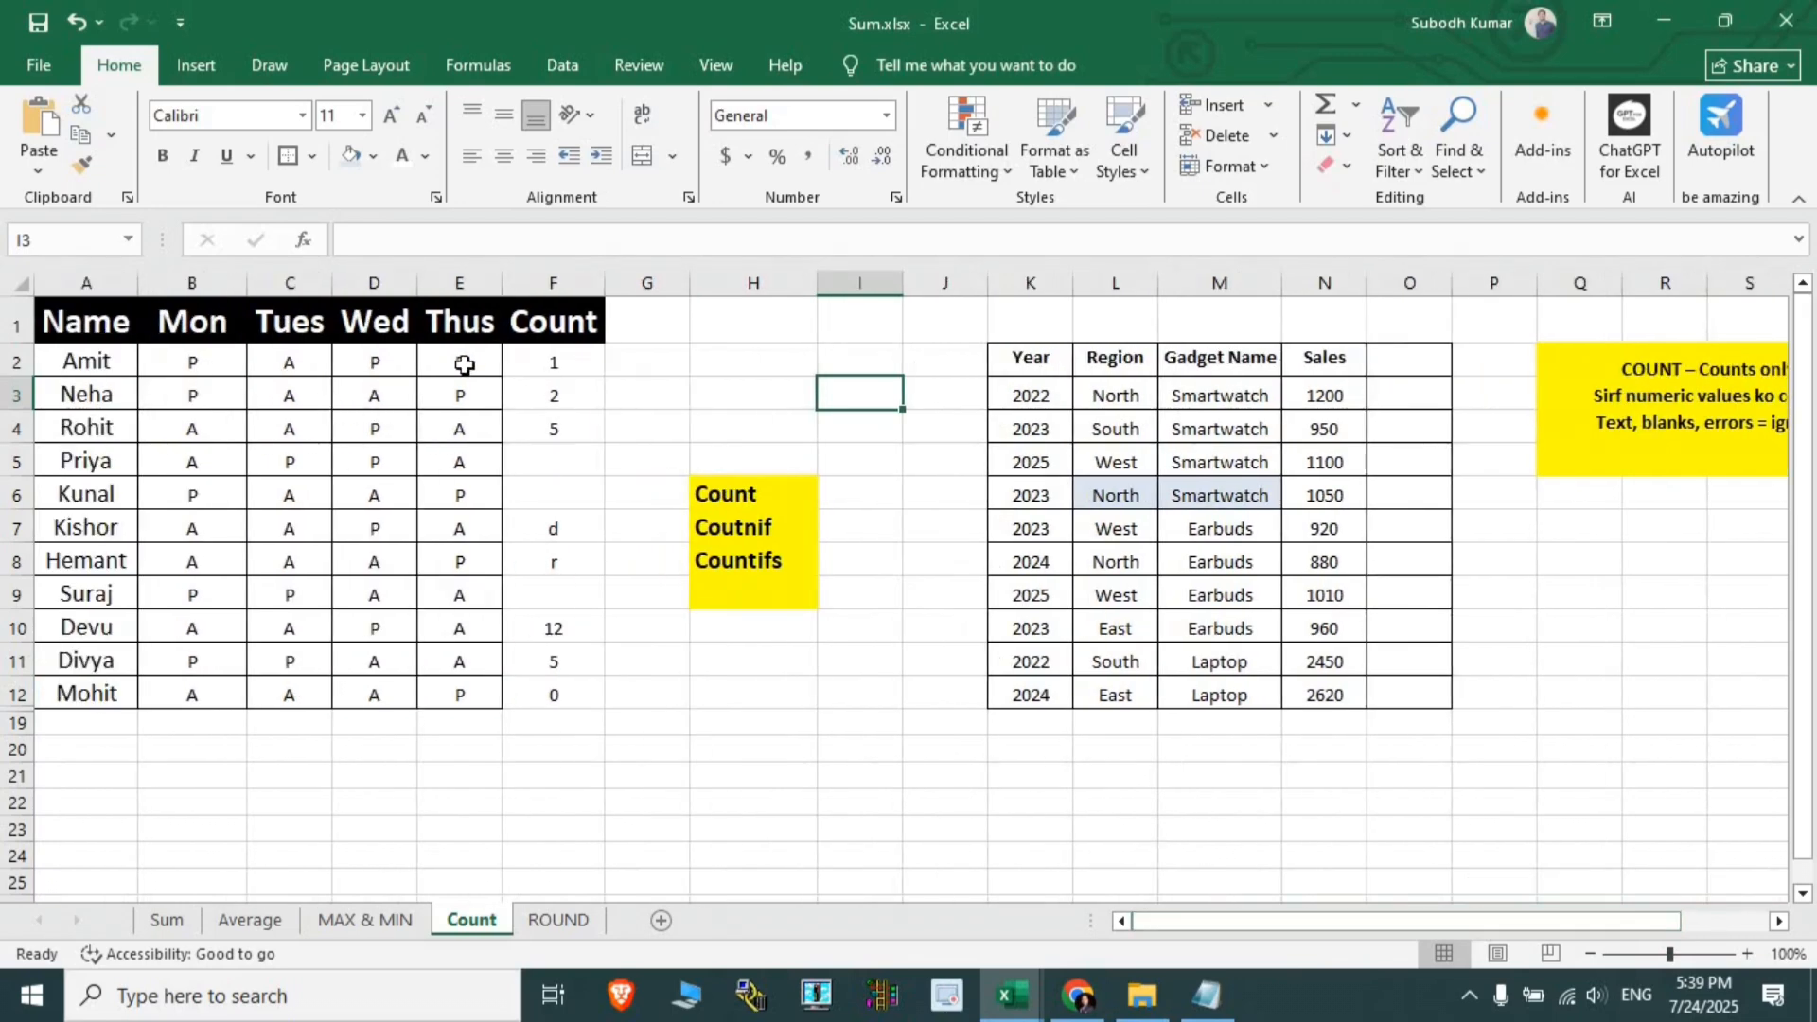
drag(539, 361, 573, 698)
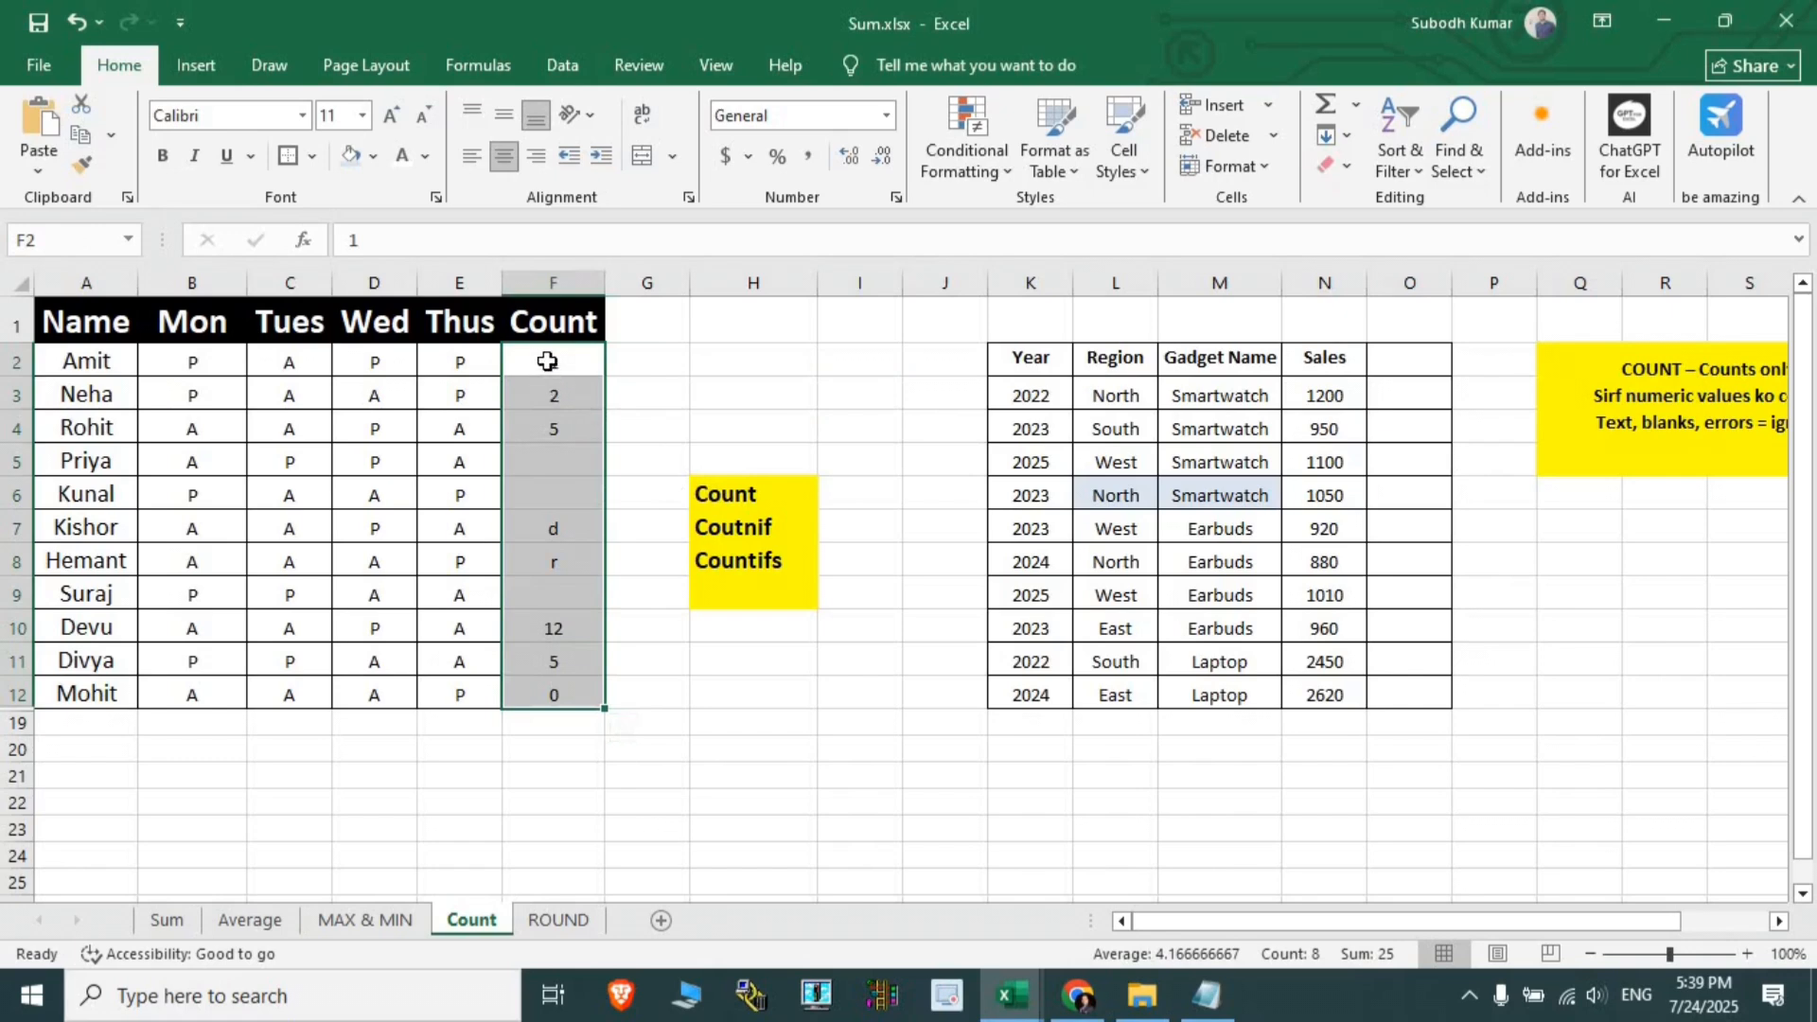
drag(547, 357, 566, 697)
drag(559, 362, 561, 699)
- Enter =COUNT(F2:F12) in F19, which returns 6
double_click(554, 725)
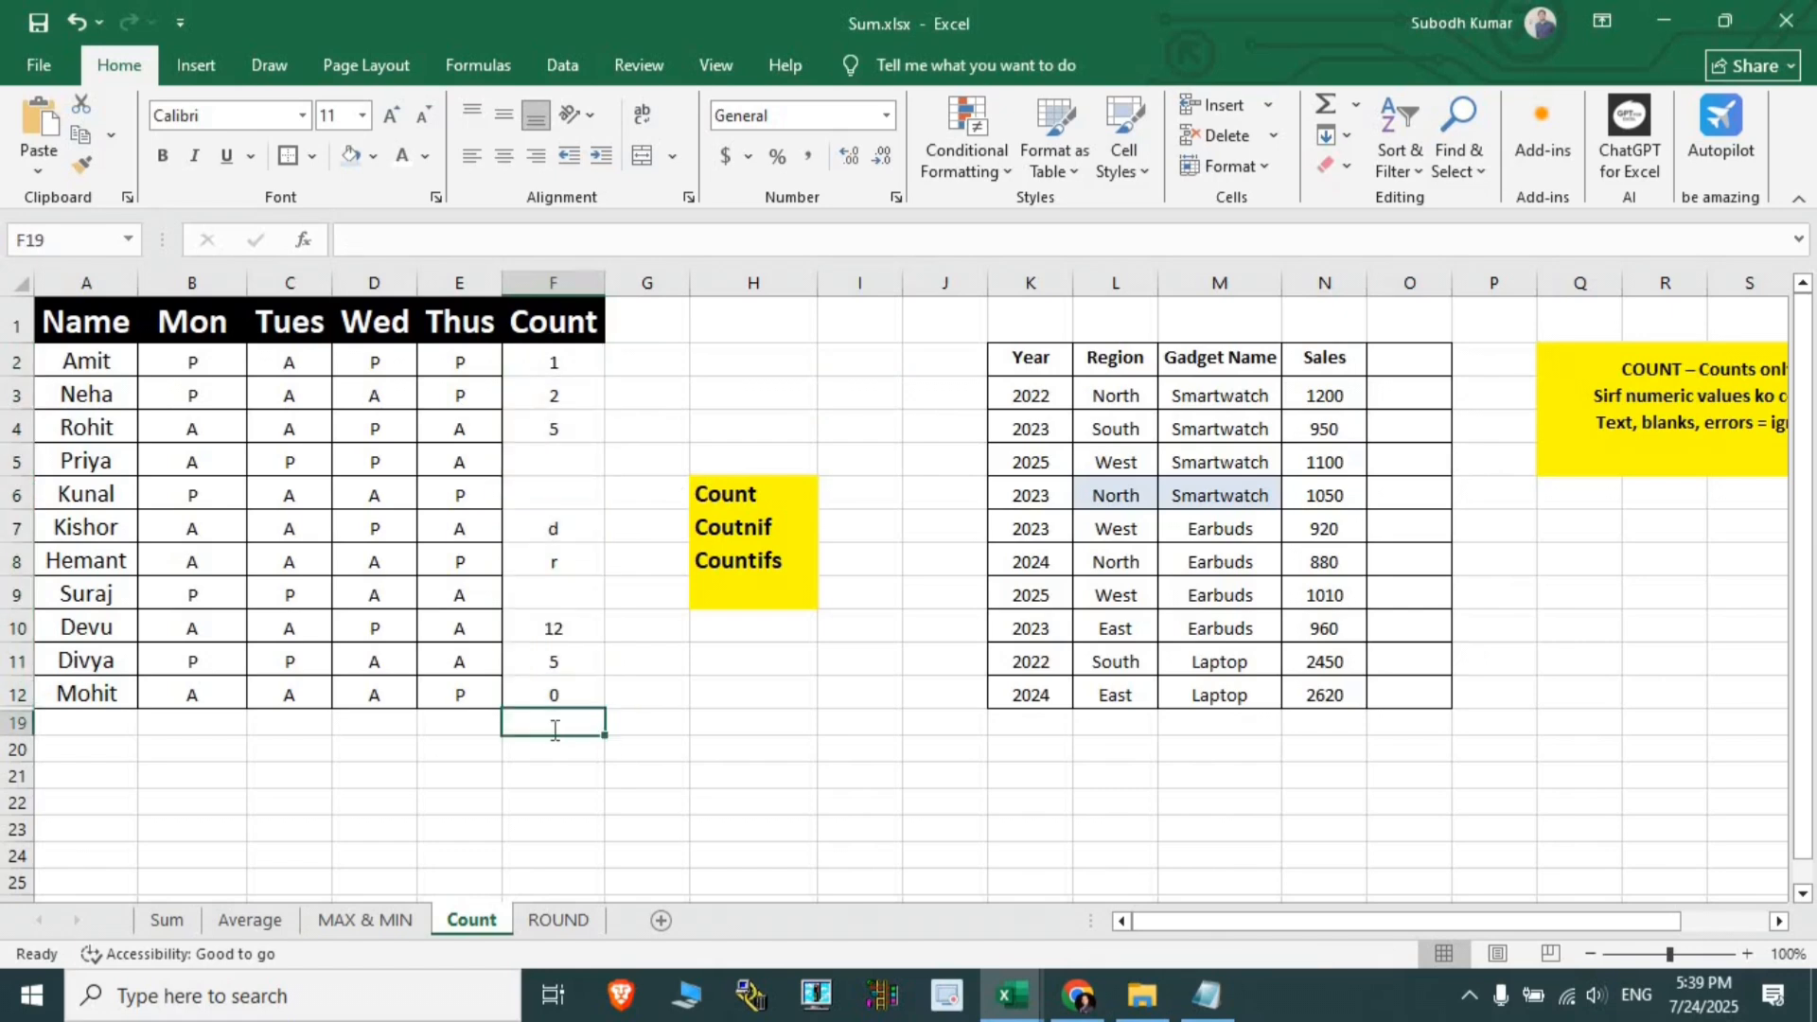
text(=count)
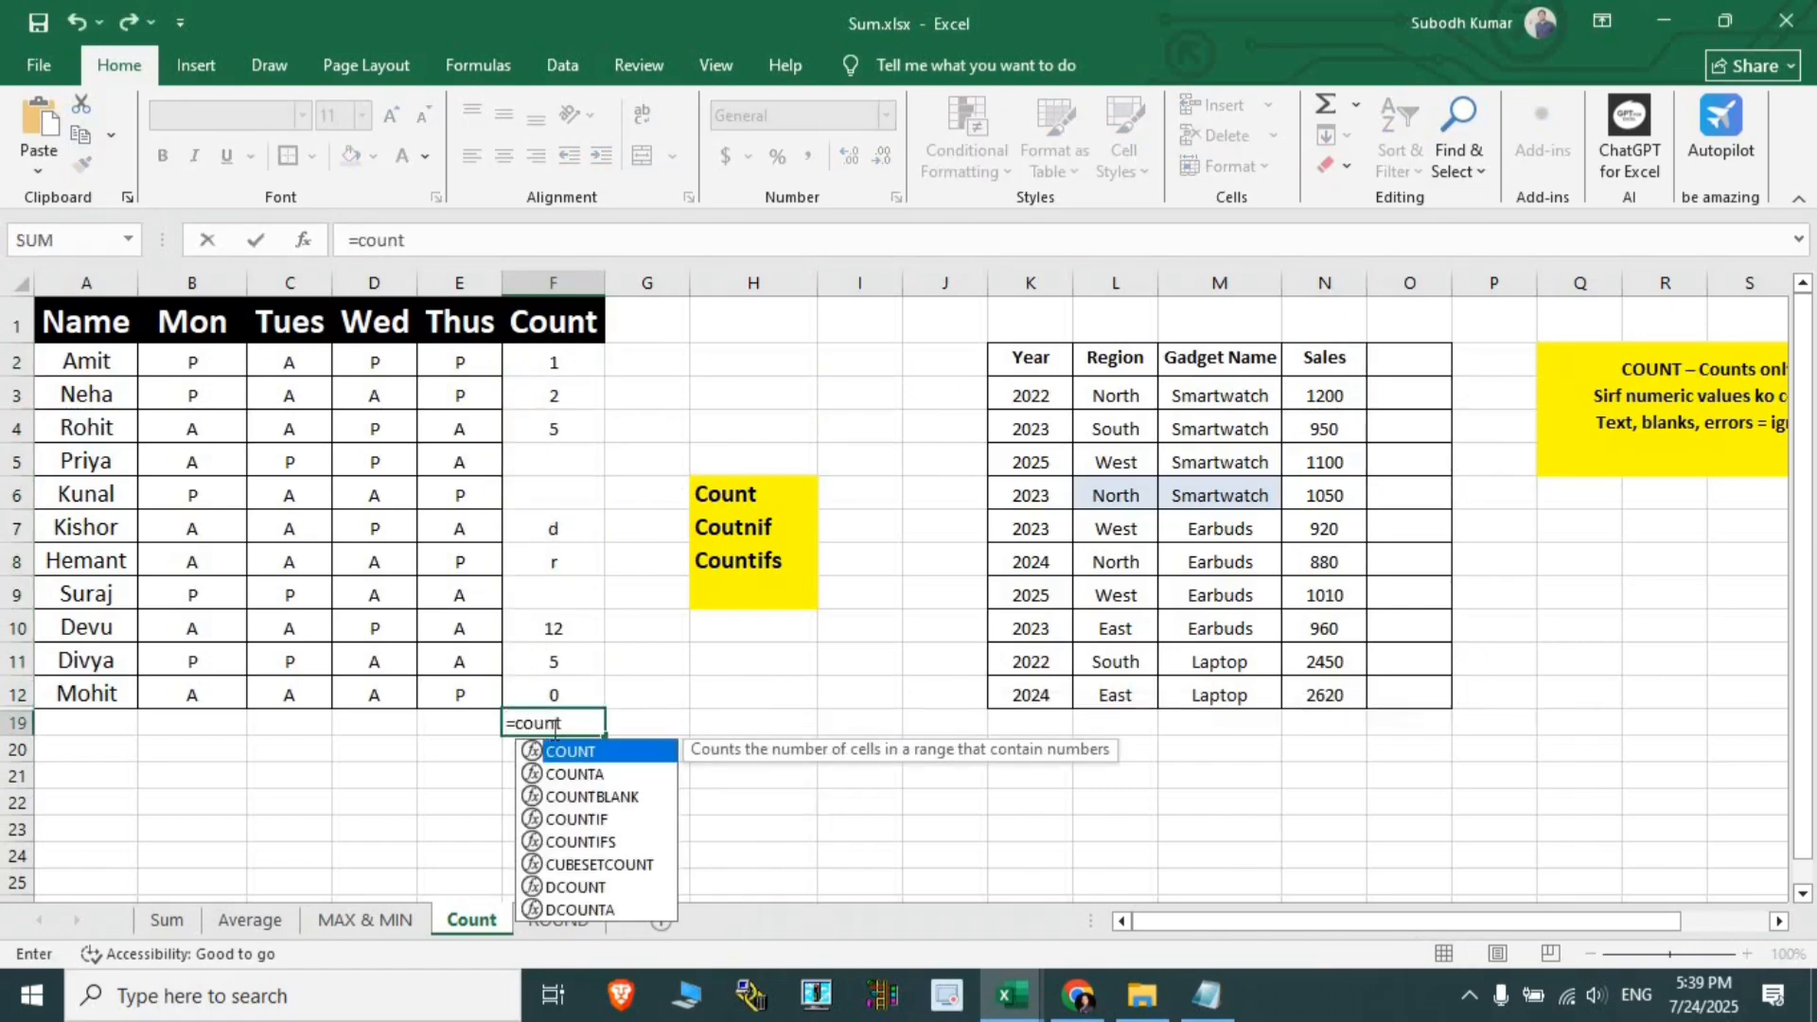
key(Tab)
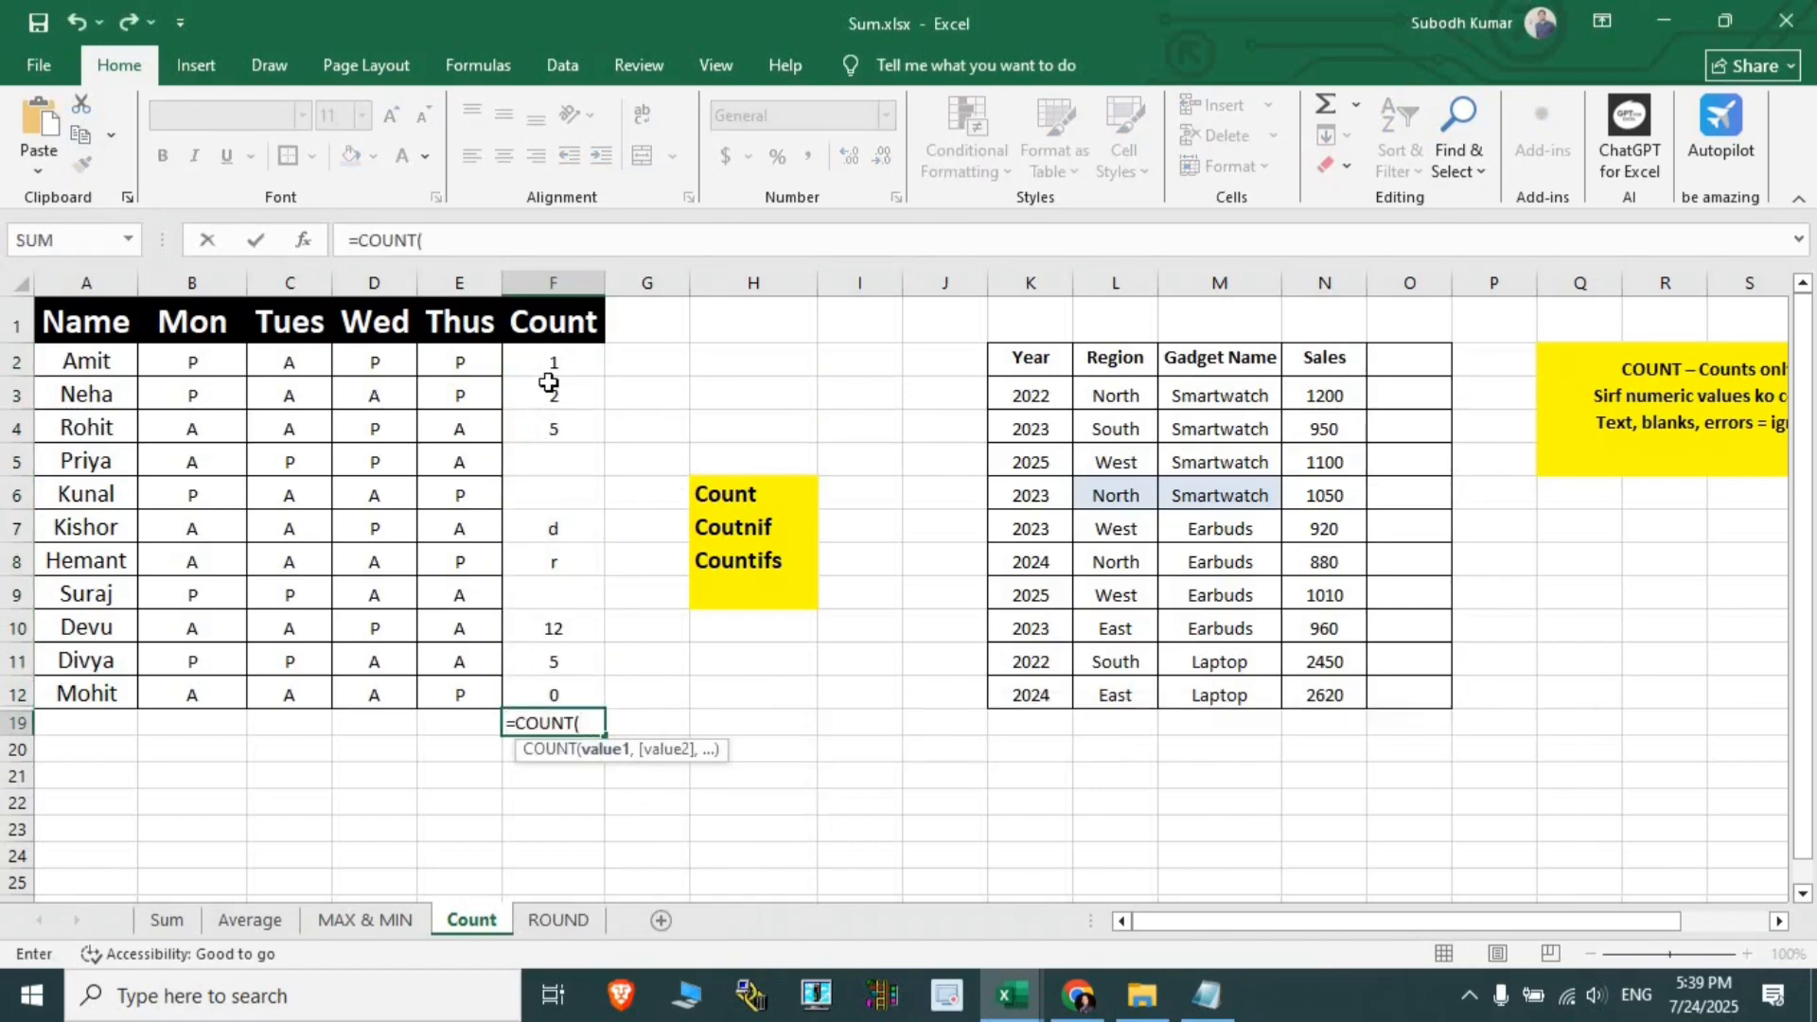
drag(549, 371, 552, 699)
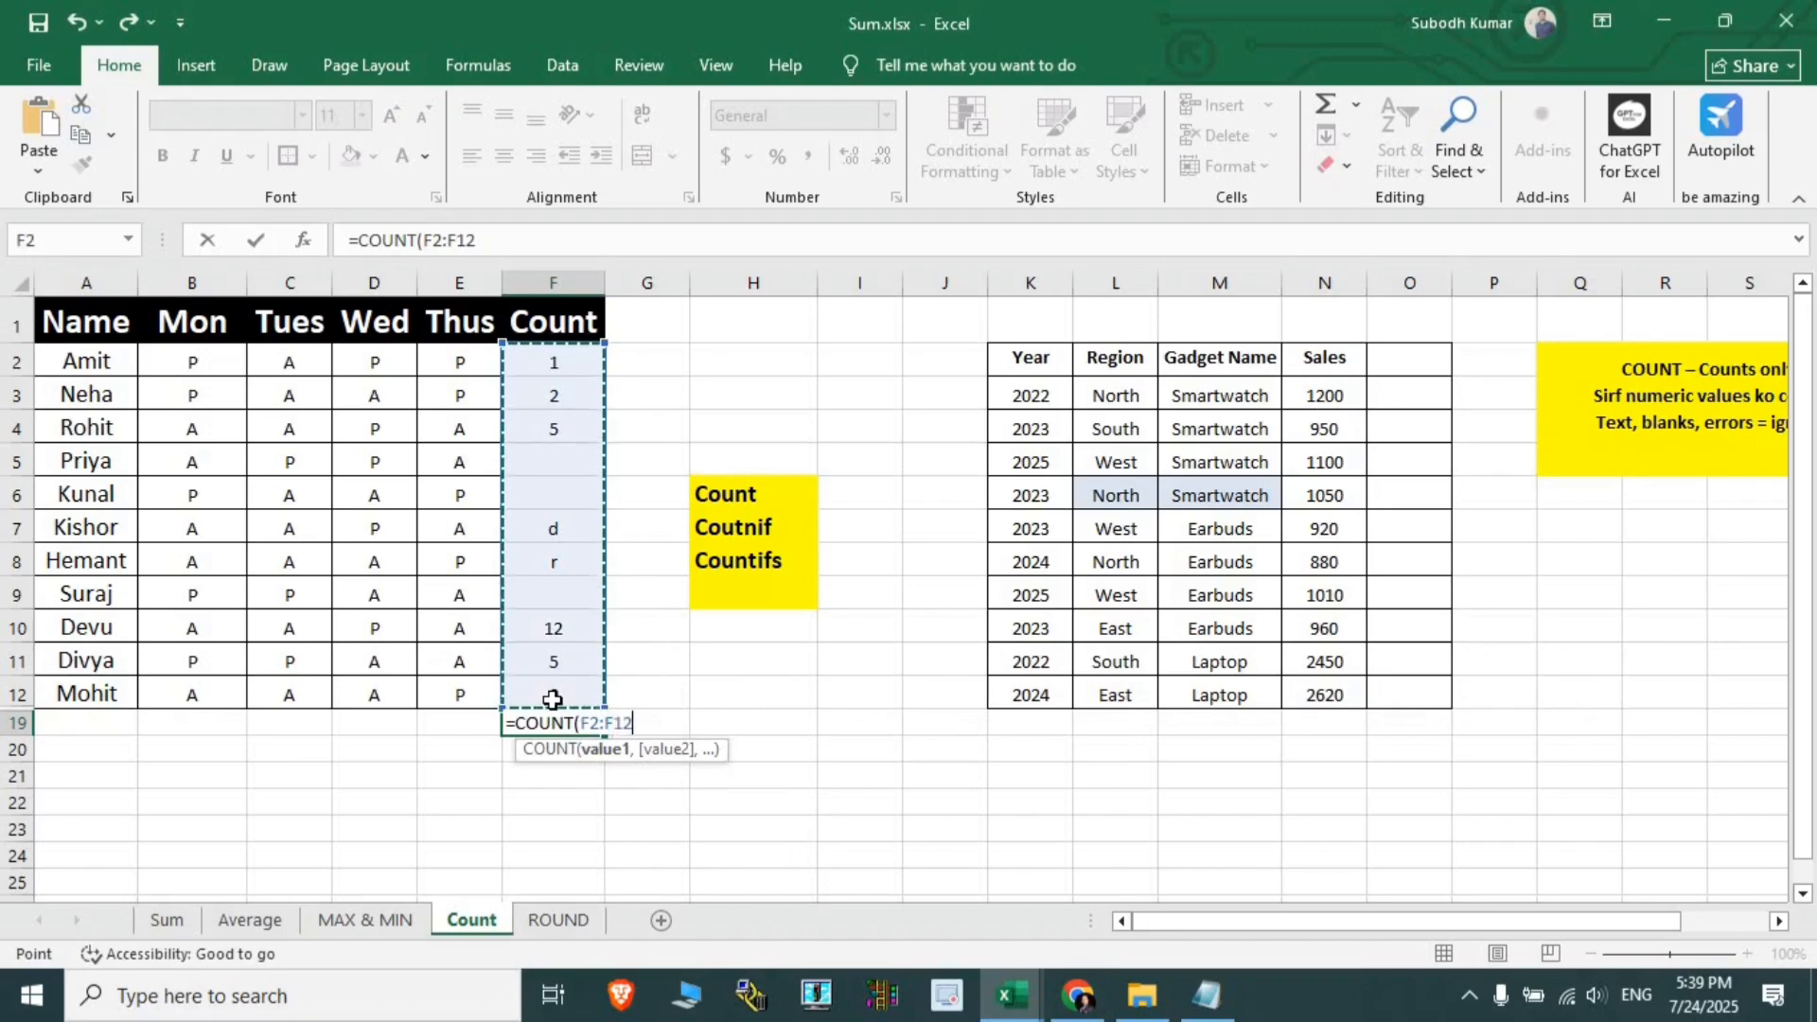
key(Return)
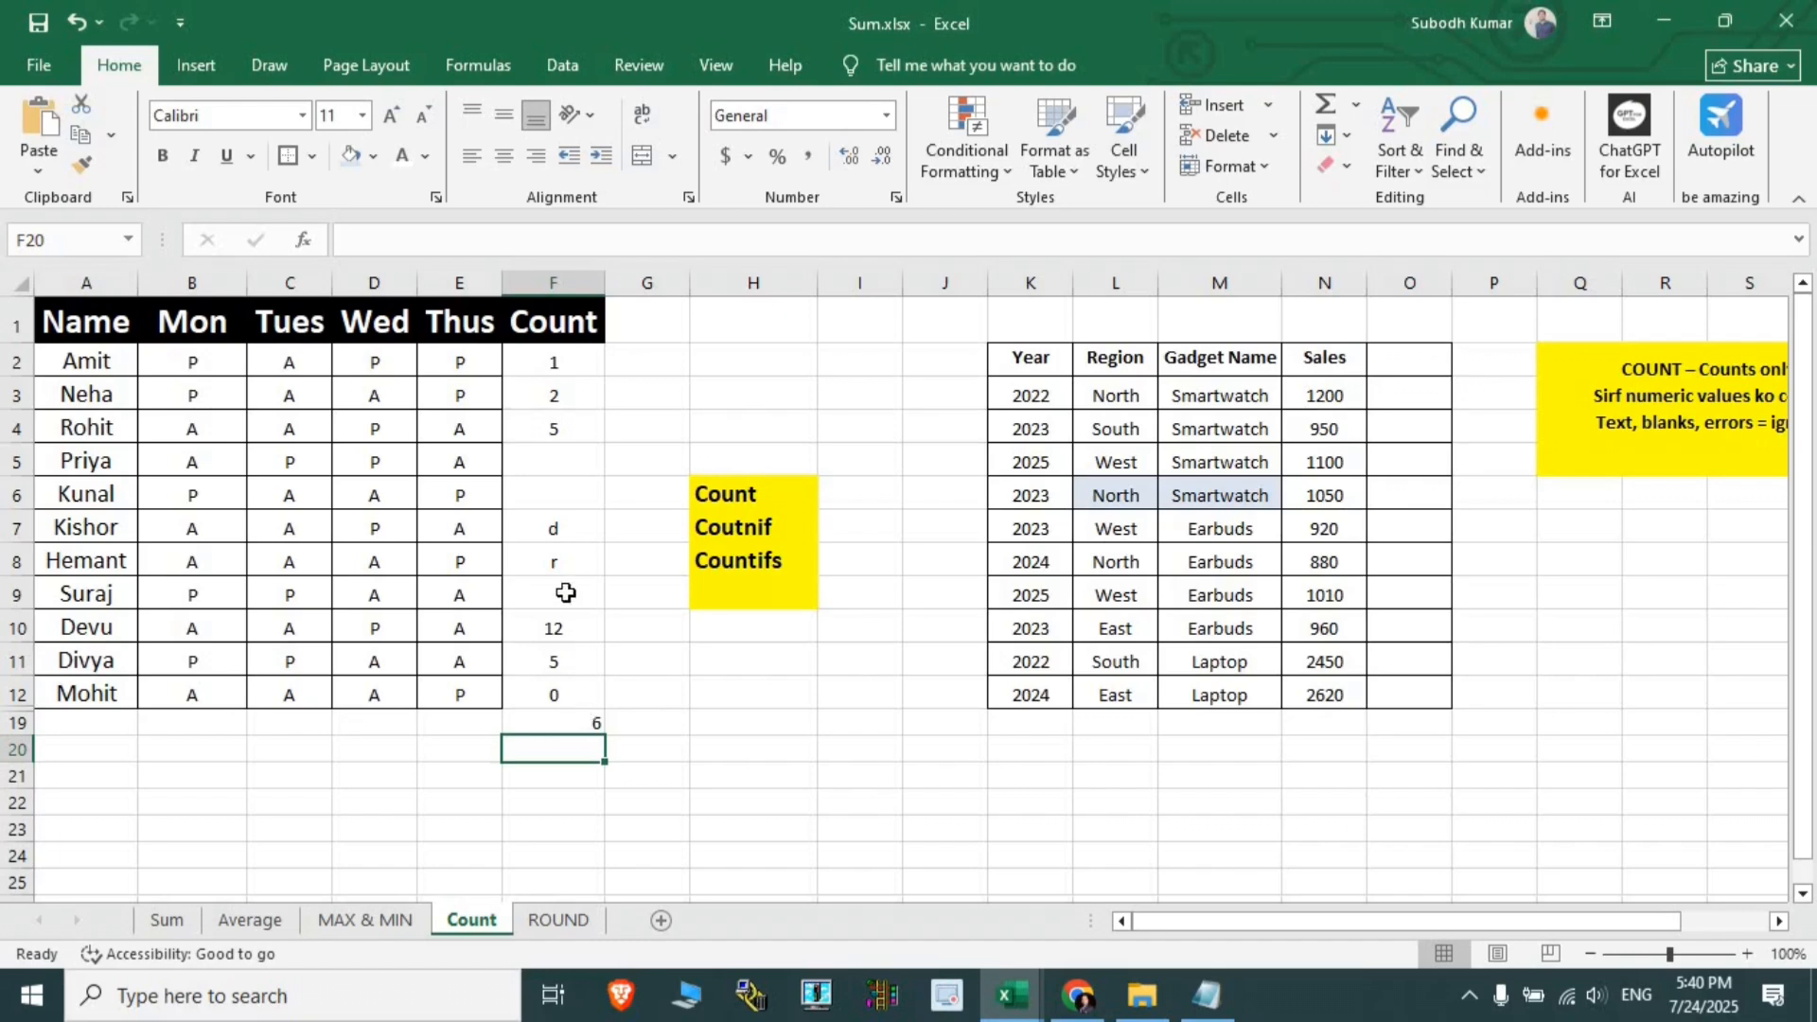
- Replace the letter r in F8 with 1
drag(557, 551, 557, 528)
drag(571, 464, 570, 602)
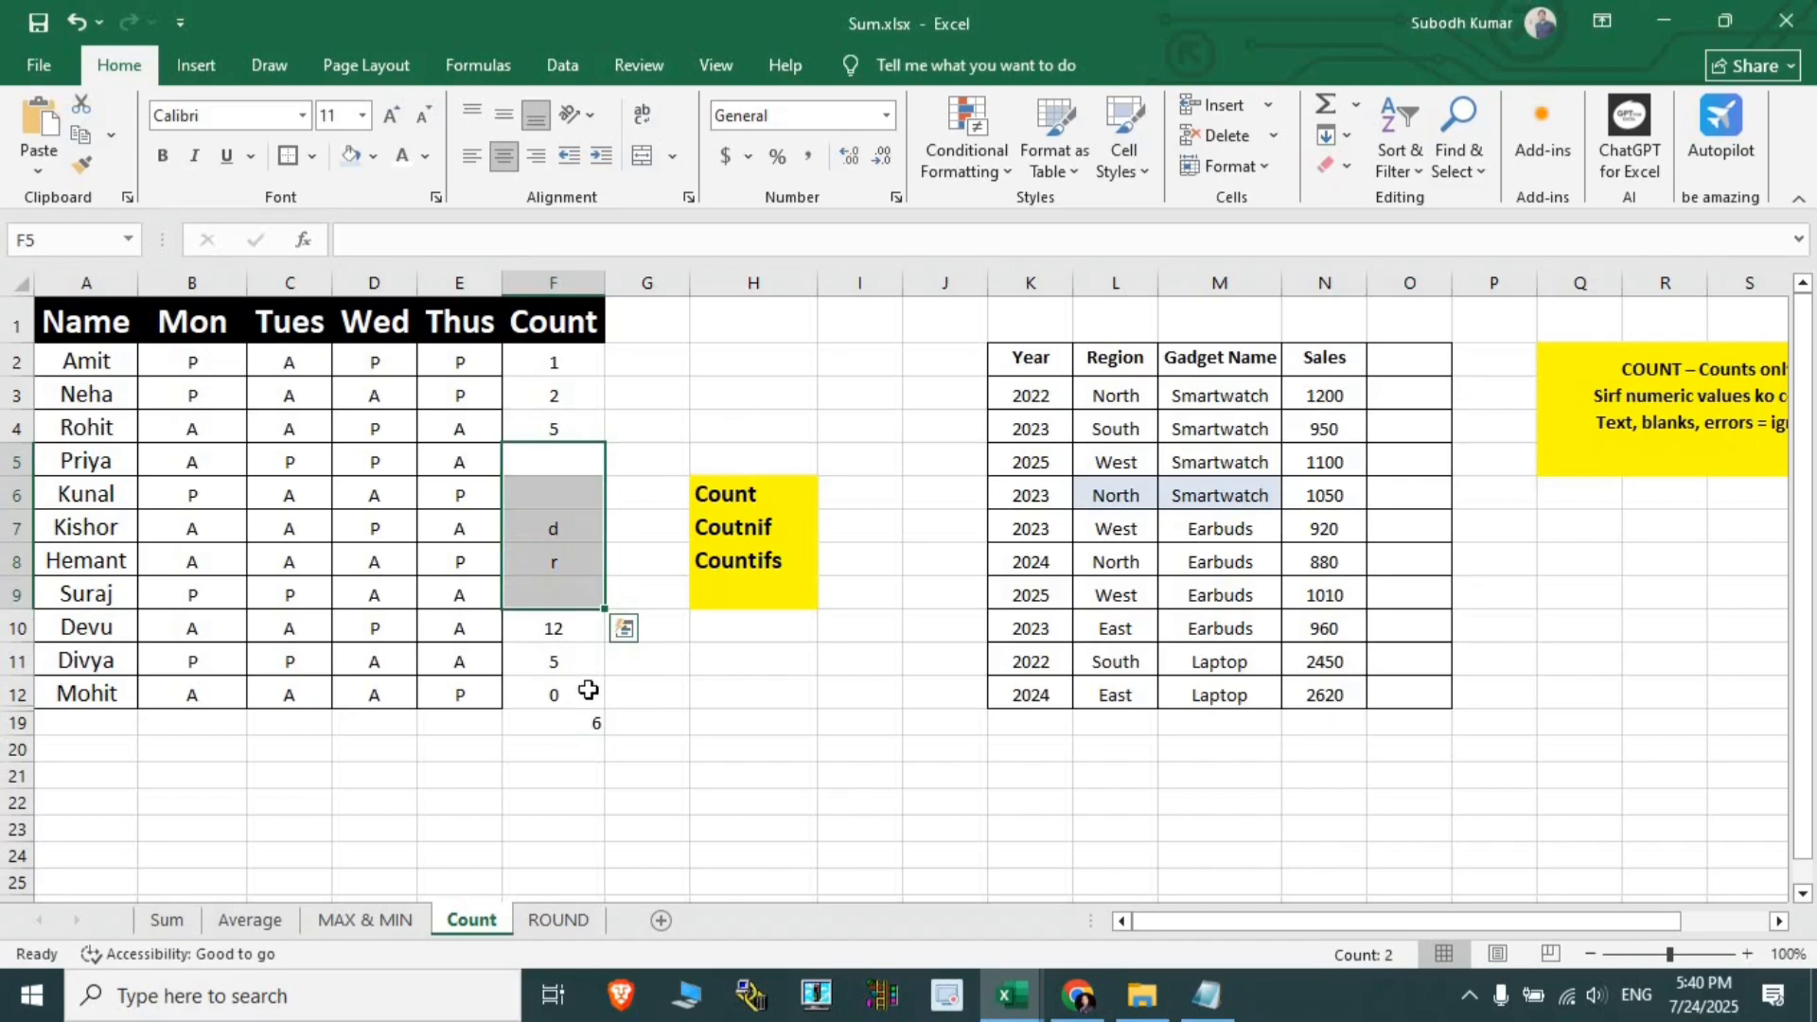
click(572, 558)
text(1)
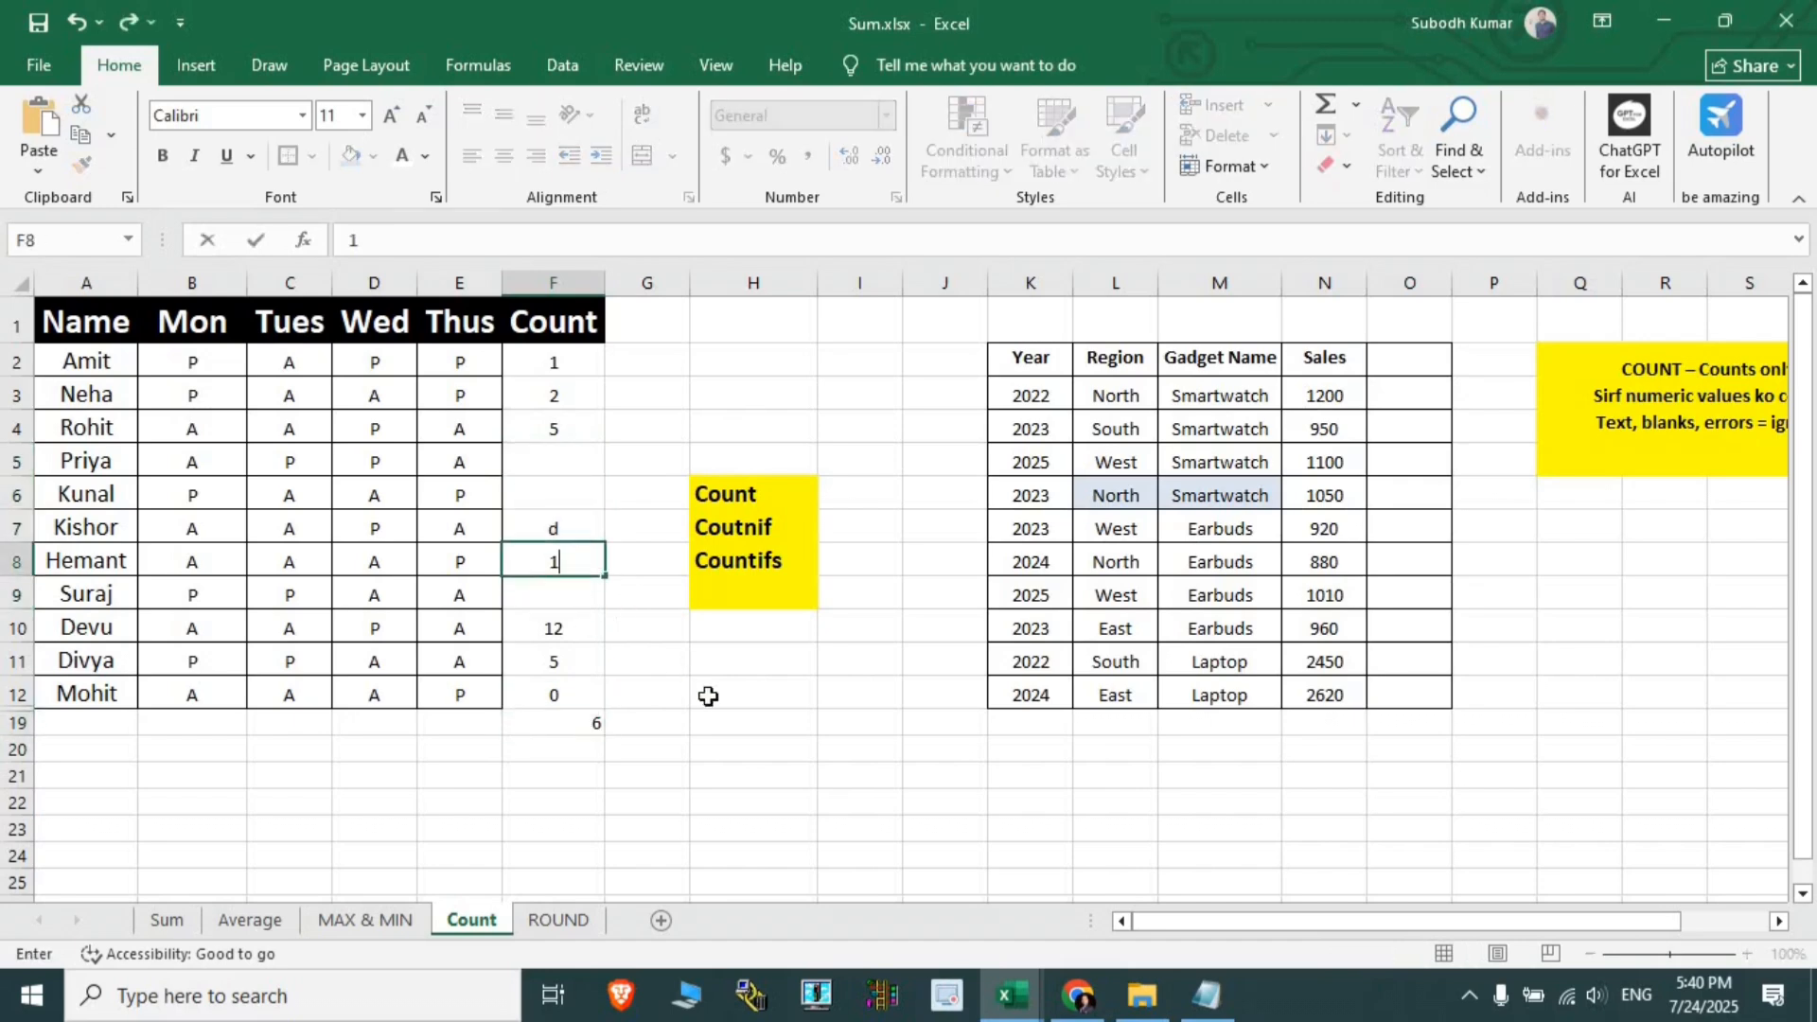
click(708, 695)
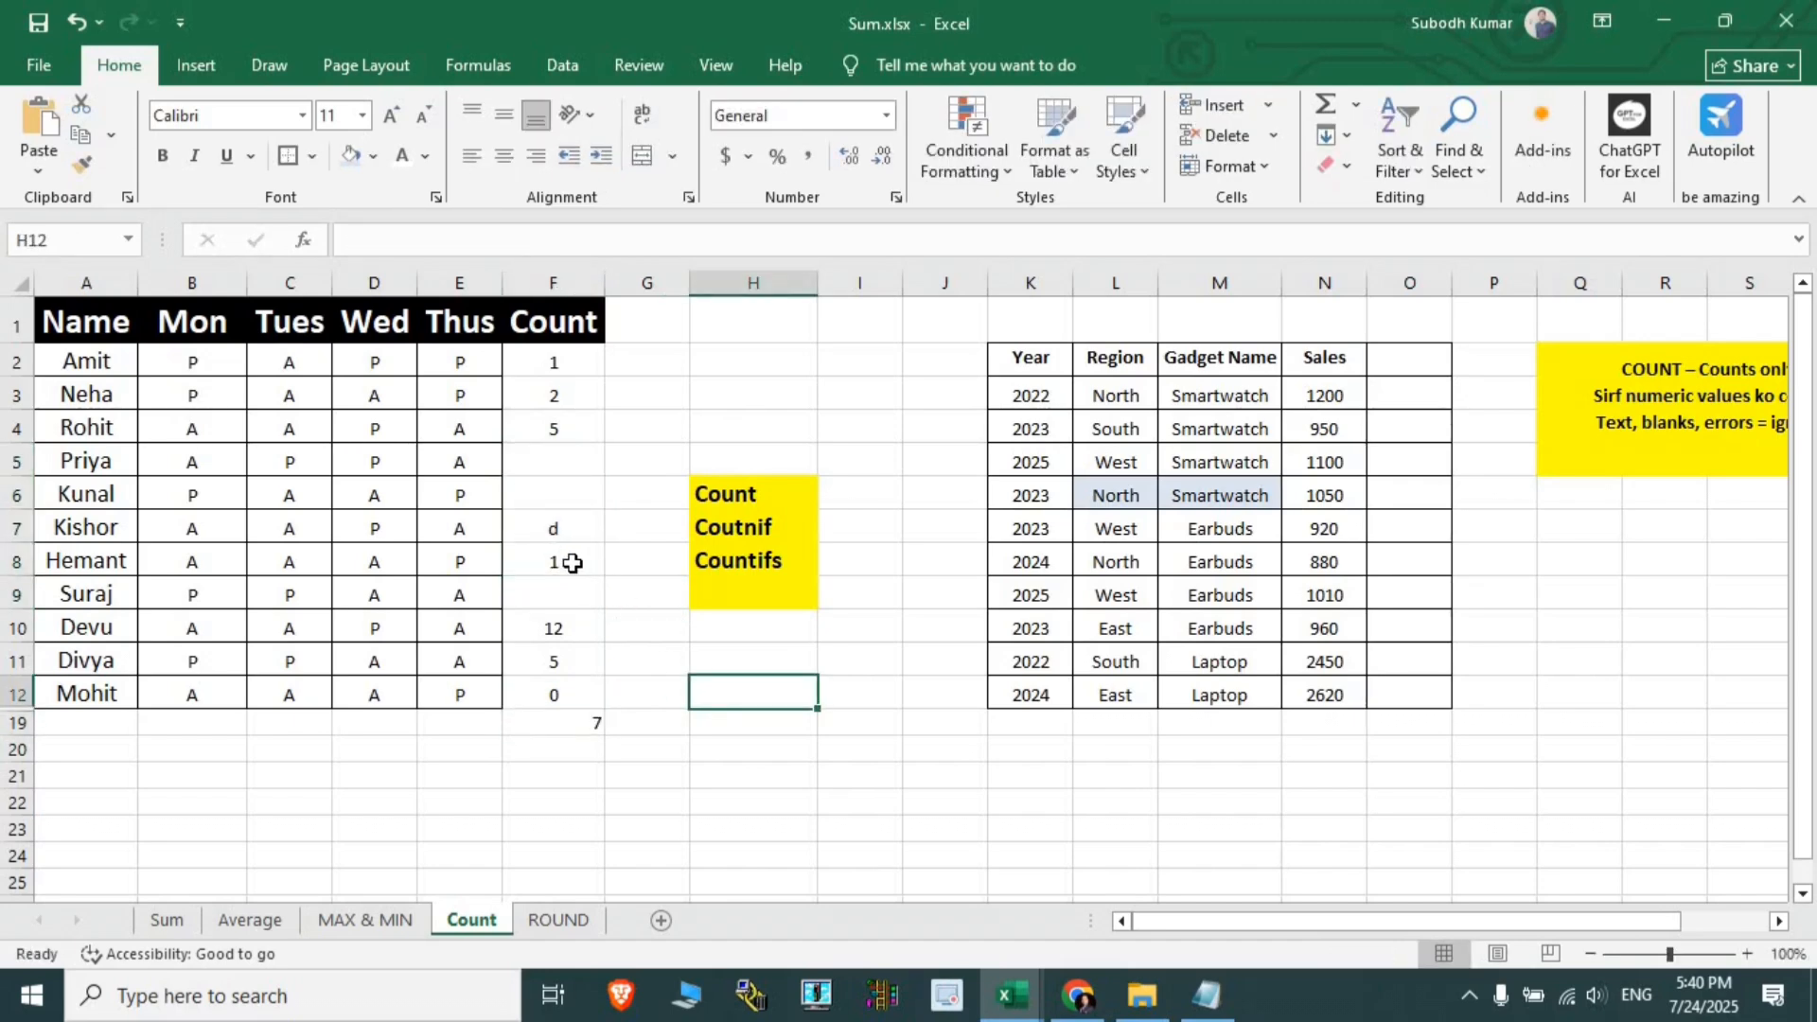
- Put 1 in the empty F9 and select F2:F12 to check its status-bar tally
click(568, 600)
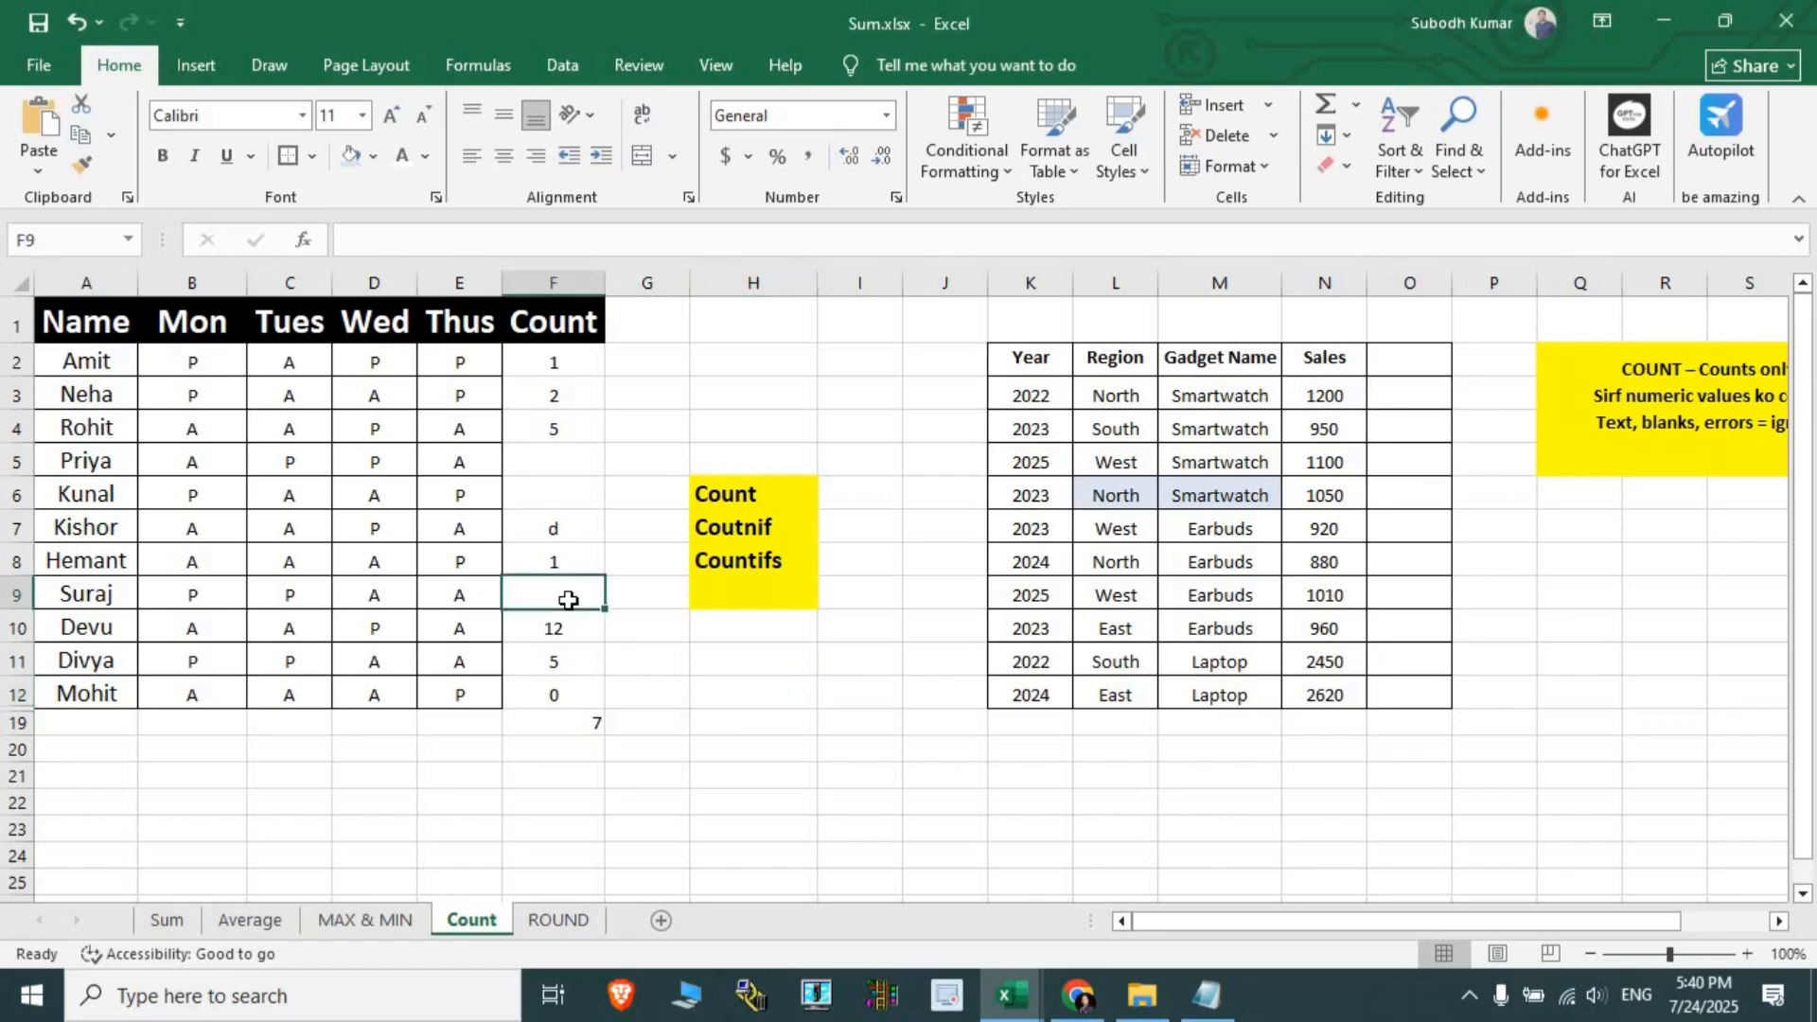
text(1)
click(715, 704)
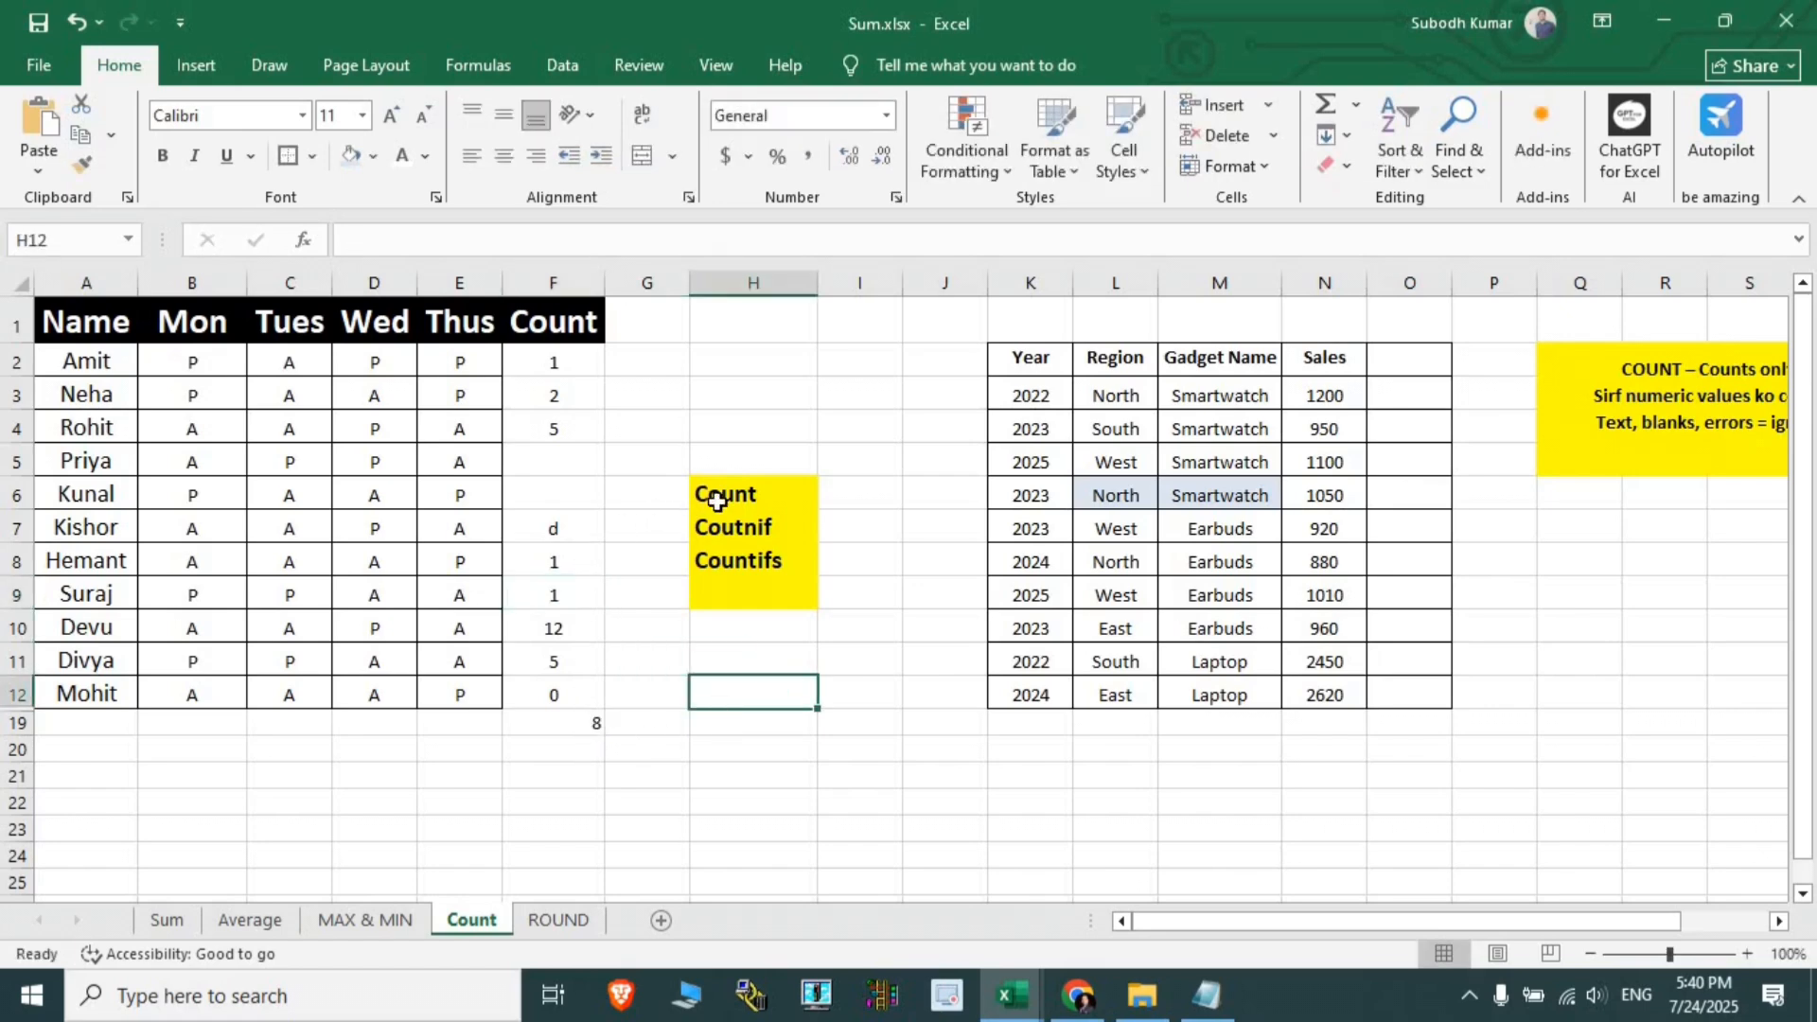
drag(553, 360, 601, 667)
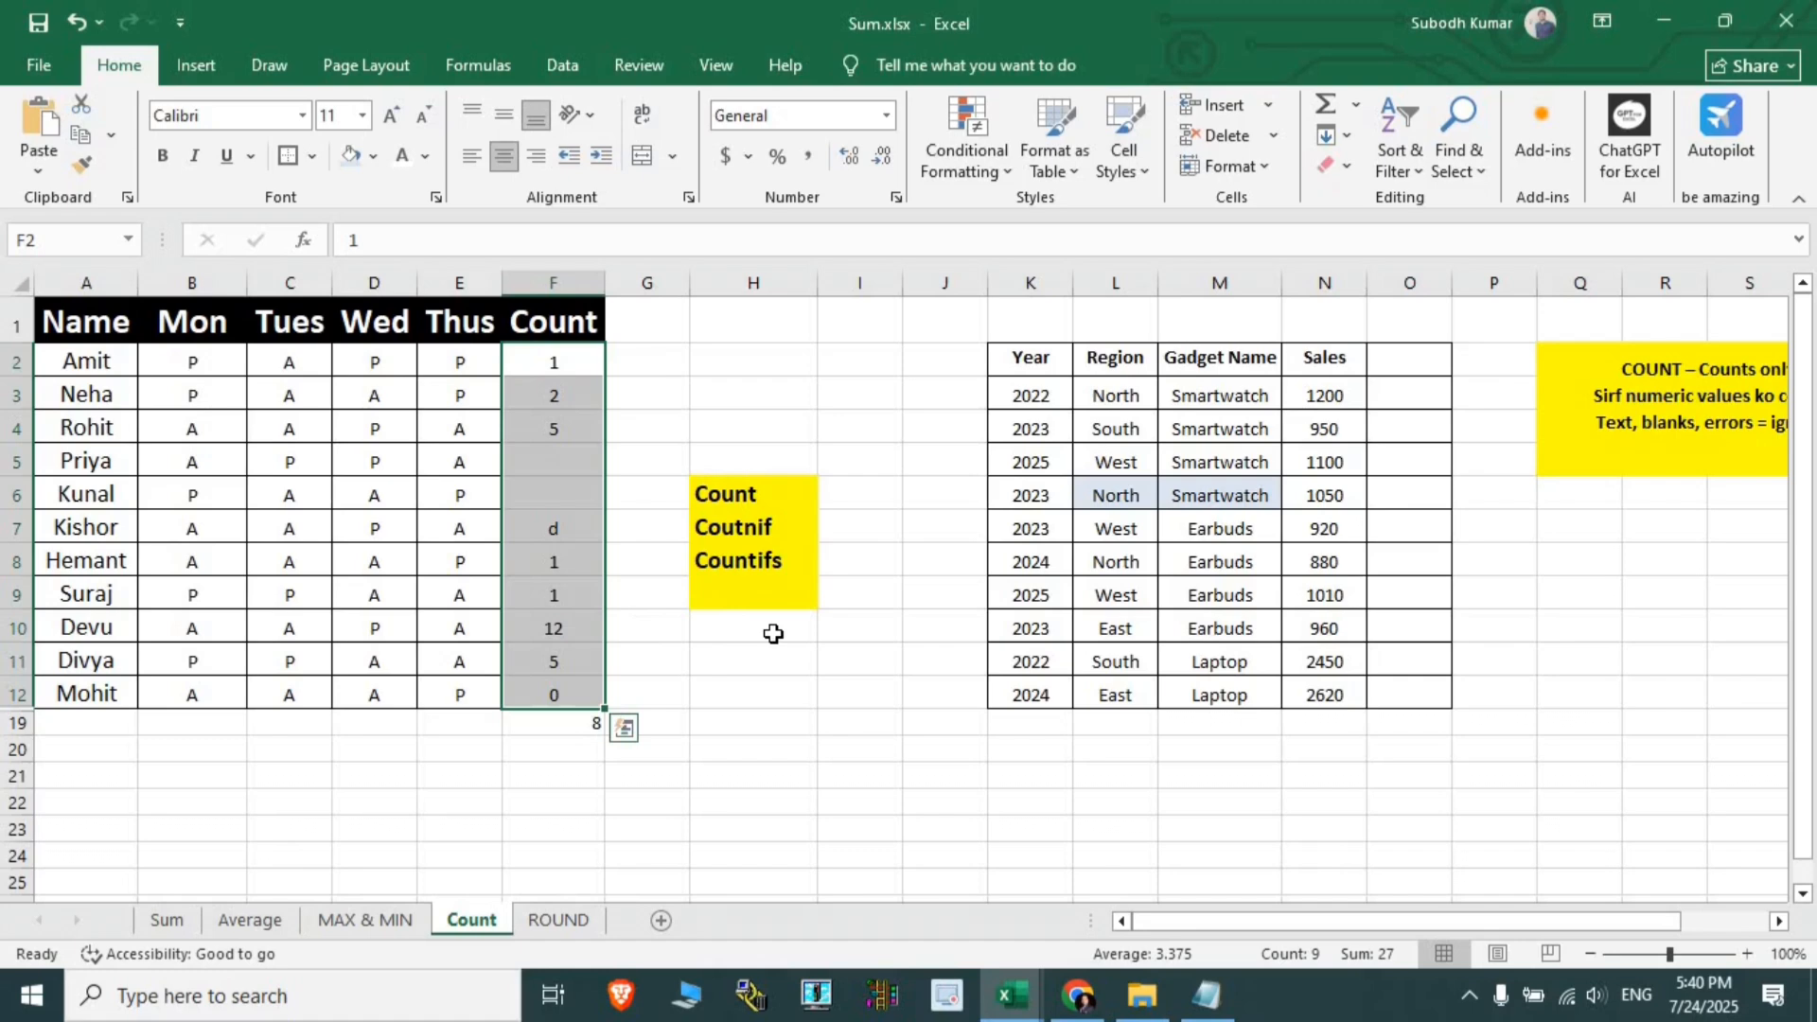
- Delete the values in F2:F12, dropping F19's COUNT to 0, and review the attendance grid
drag(555, 366, 588, 692)
key(Delete)
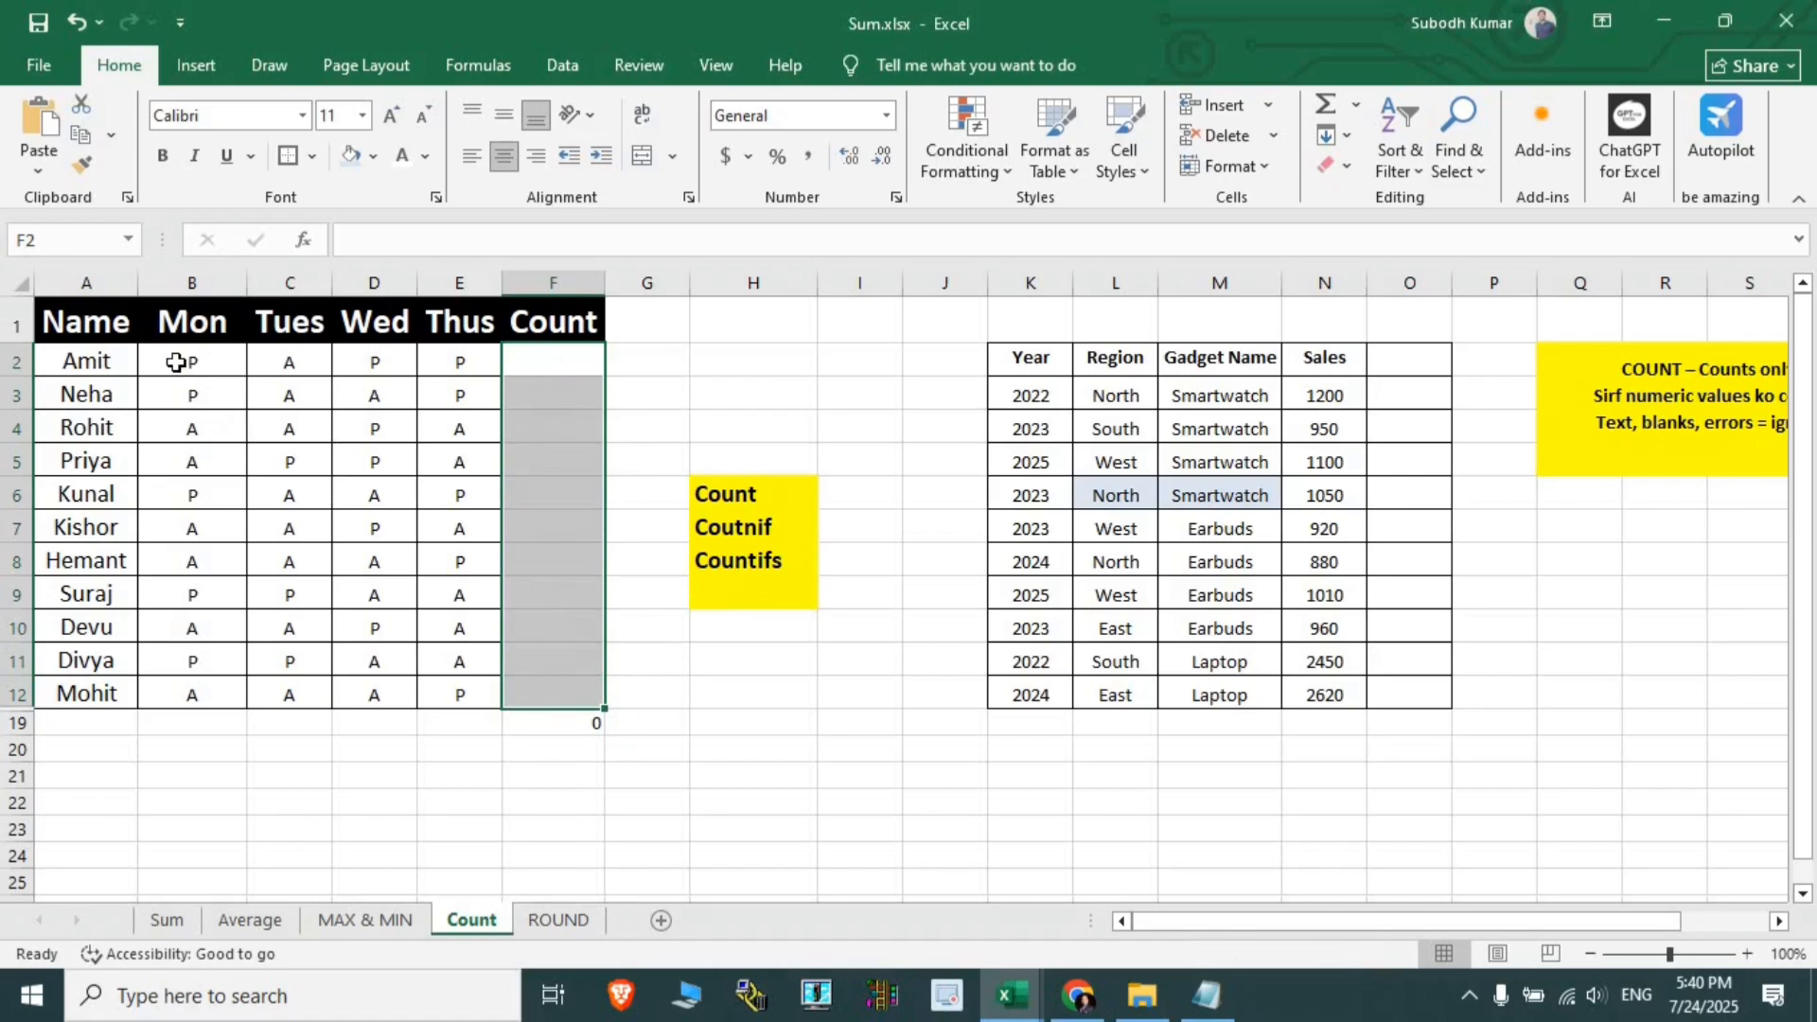
drag(175, 363, 454, 366)
drag(227, 398, 360, 390)
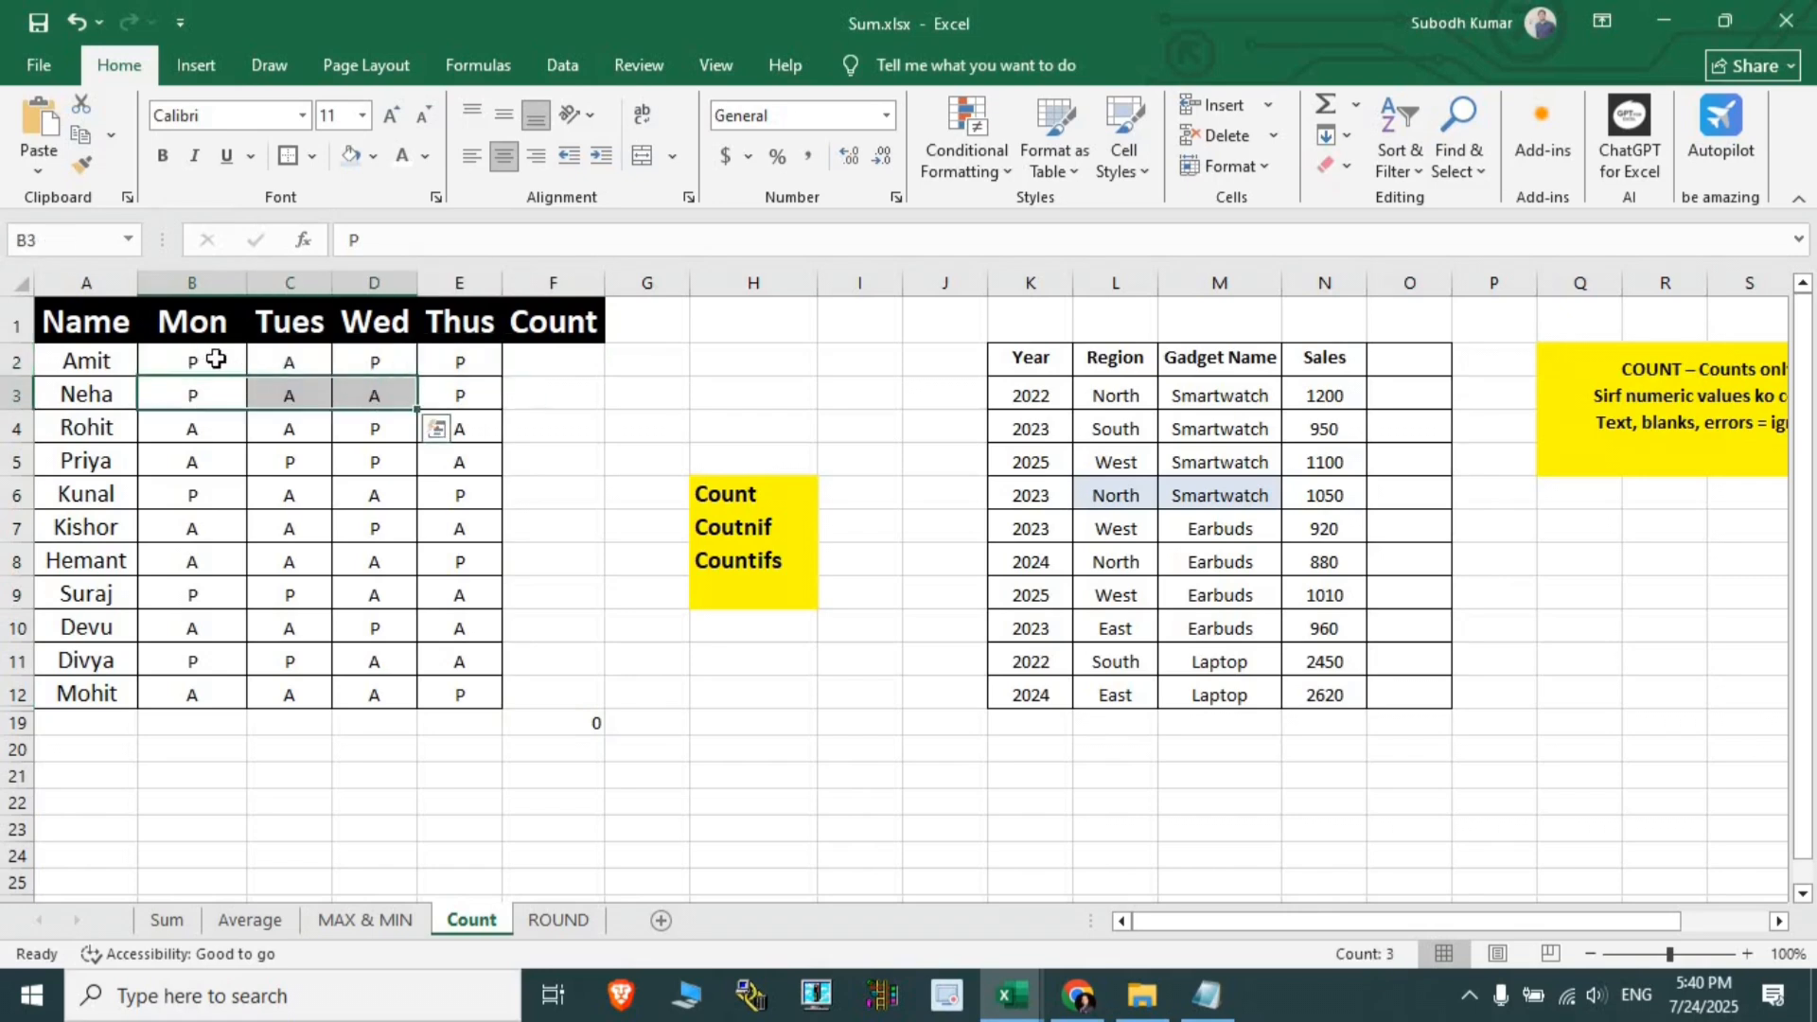
drag(216, 358, 454, 696)
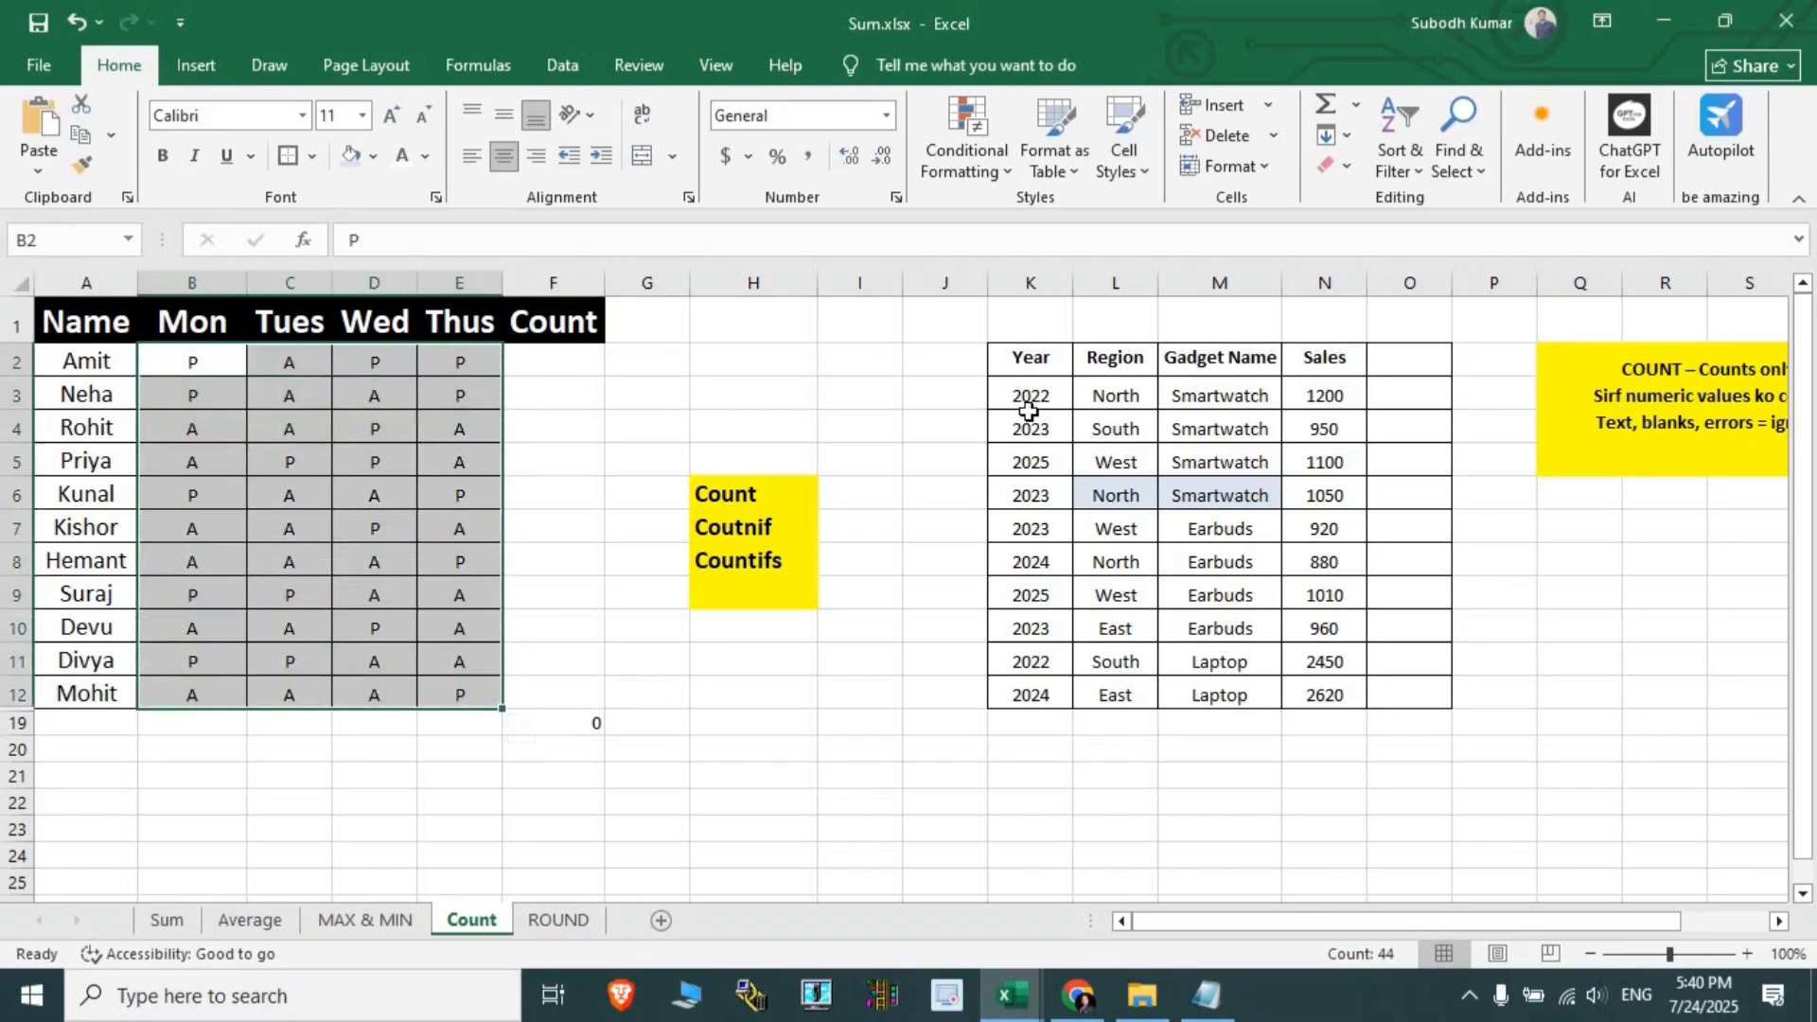
click(576, 363)
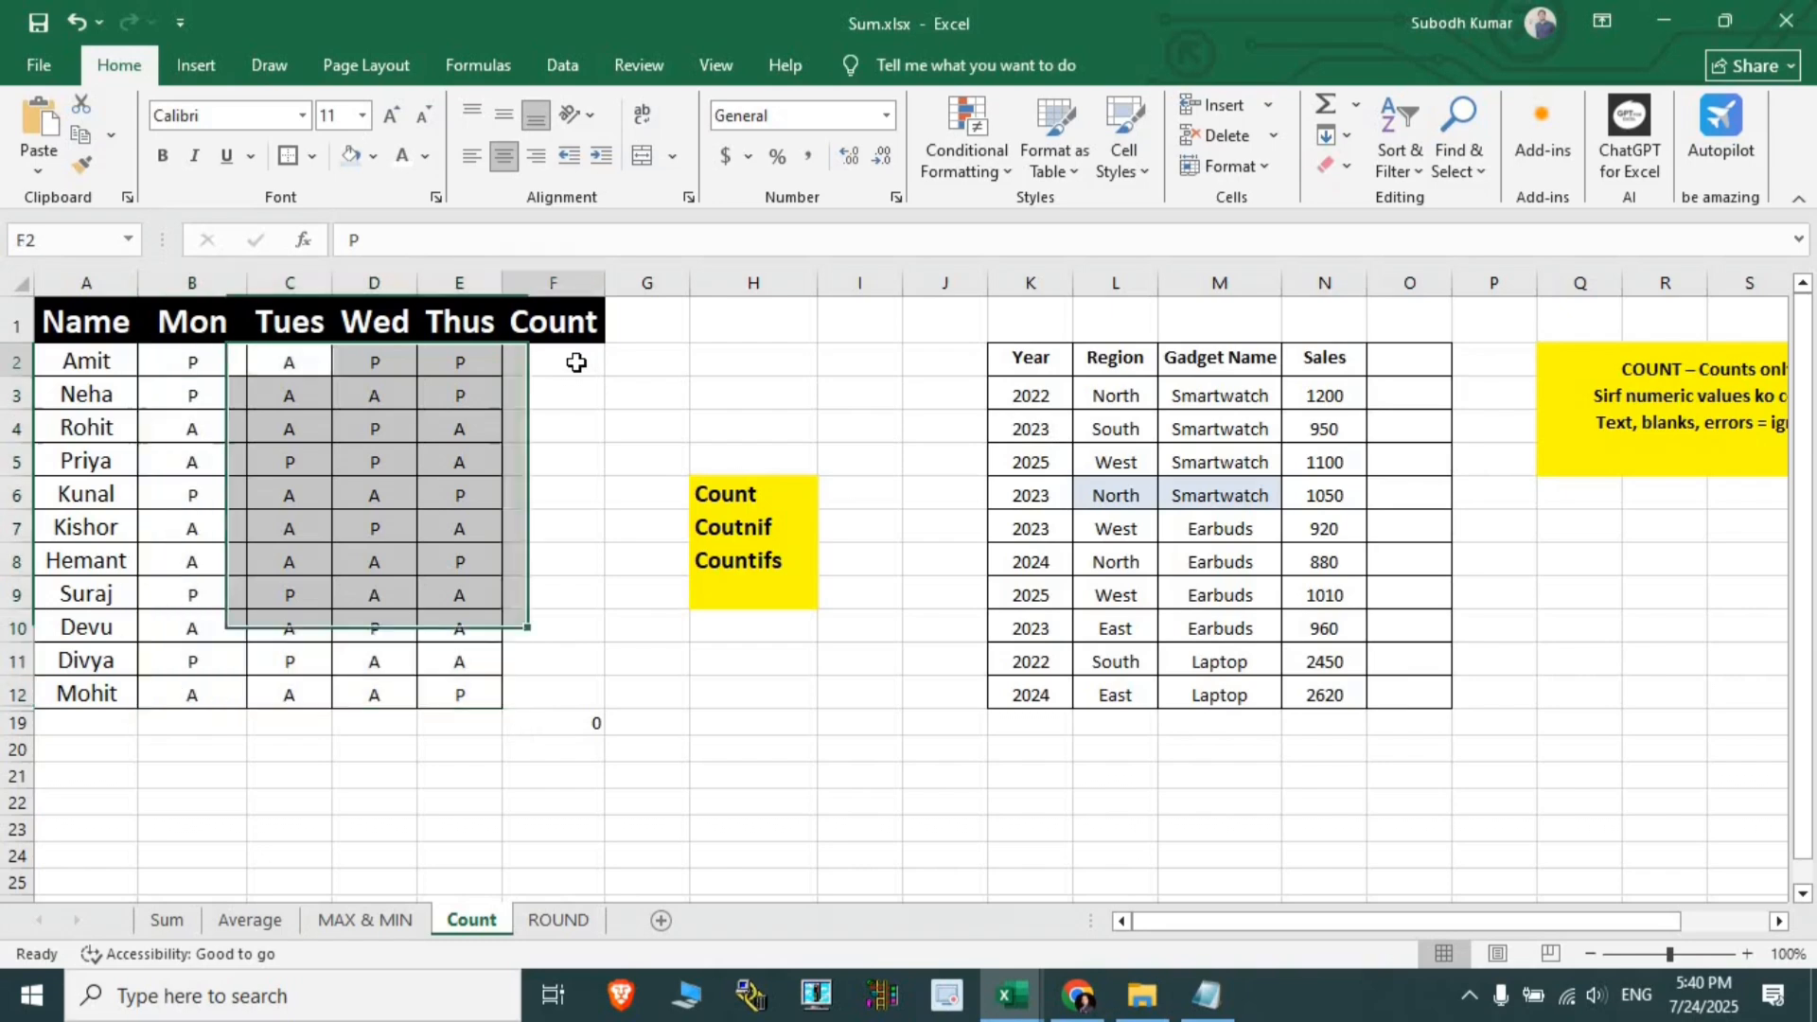
- Enter =COUNTIF(B2:E2,B2) in F2 to count marks matching Amit's Monday mark
text(=co)
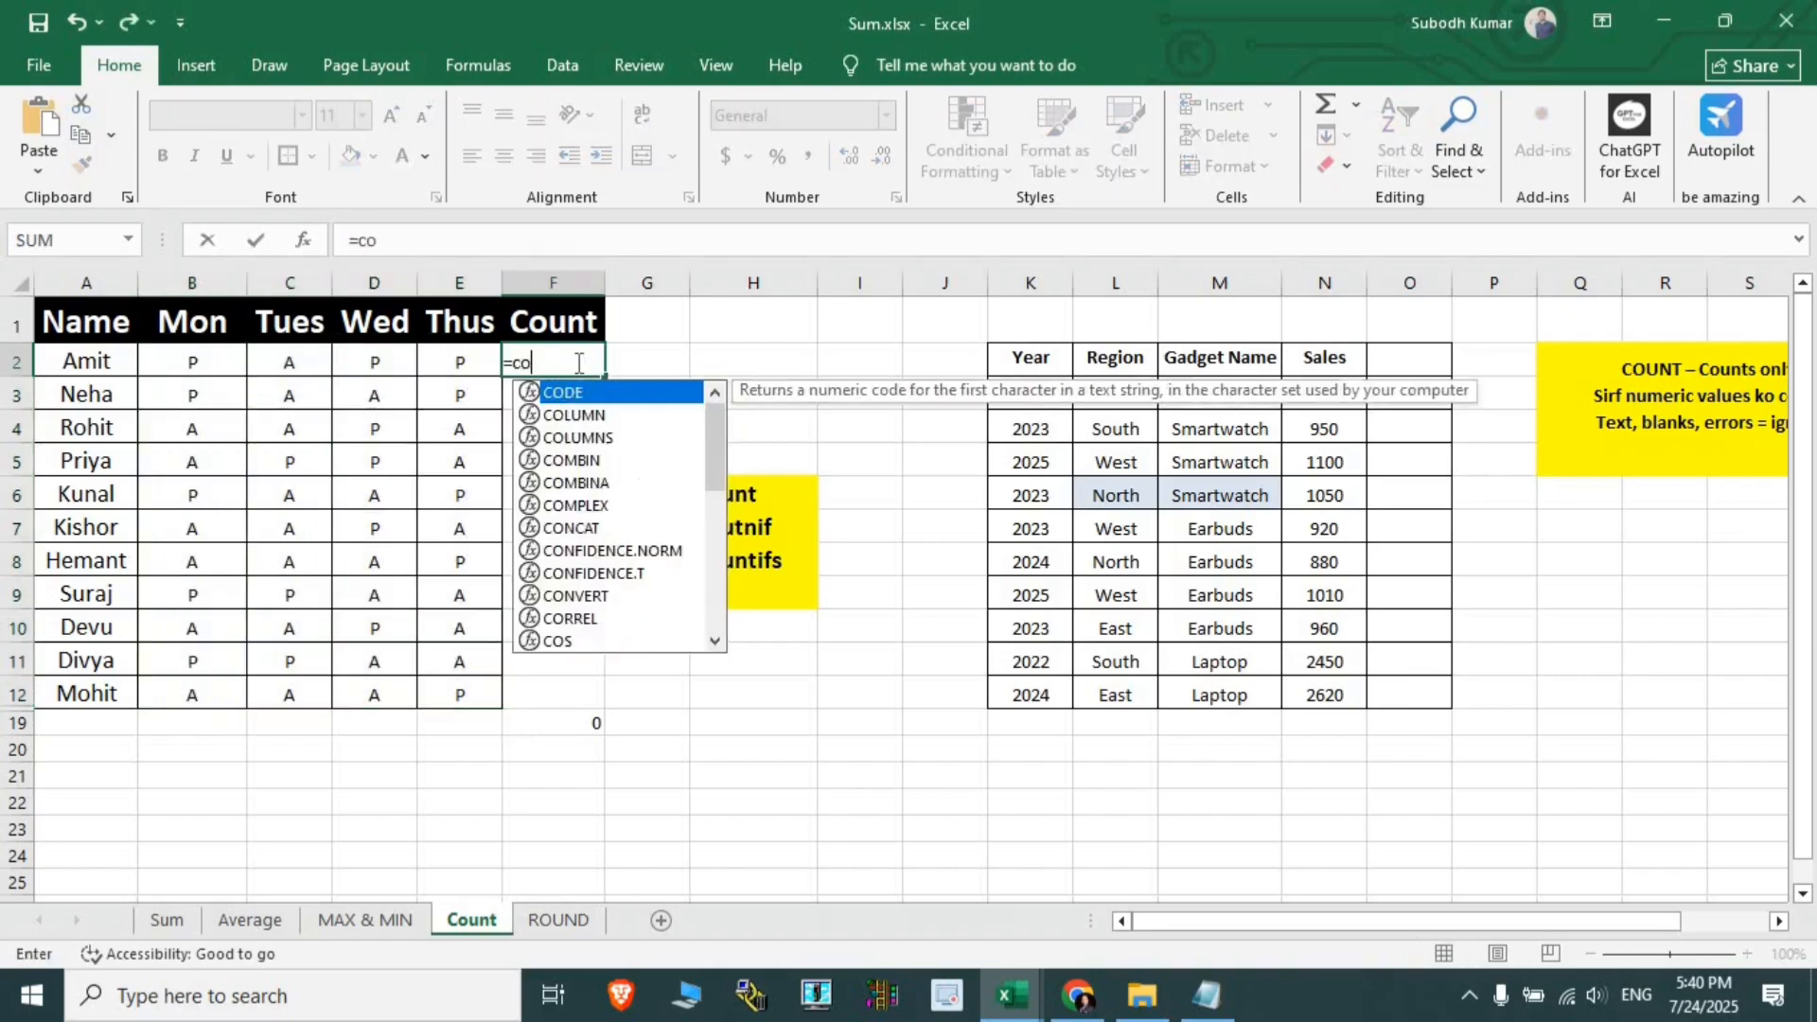
text(untif)
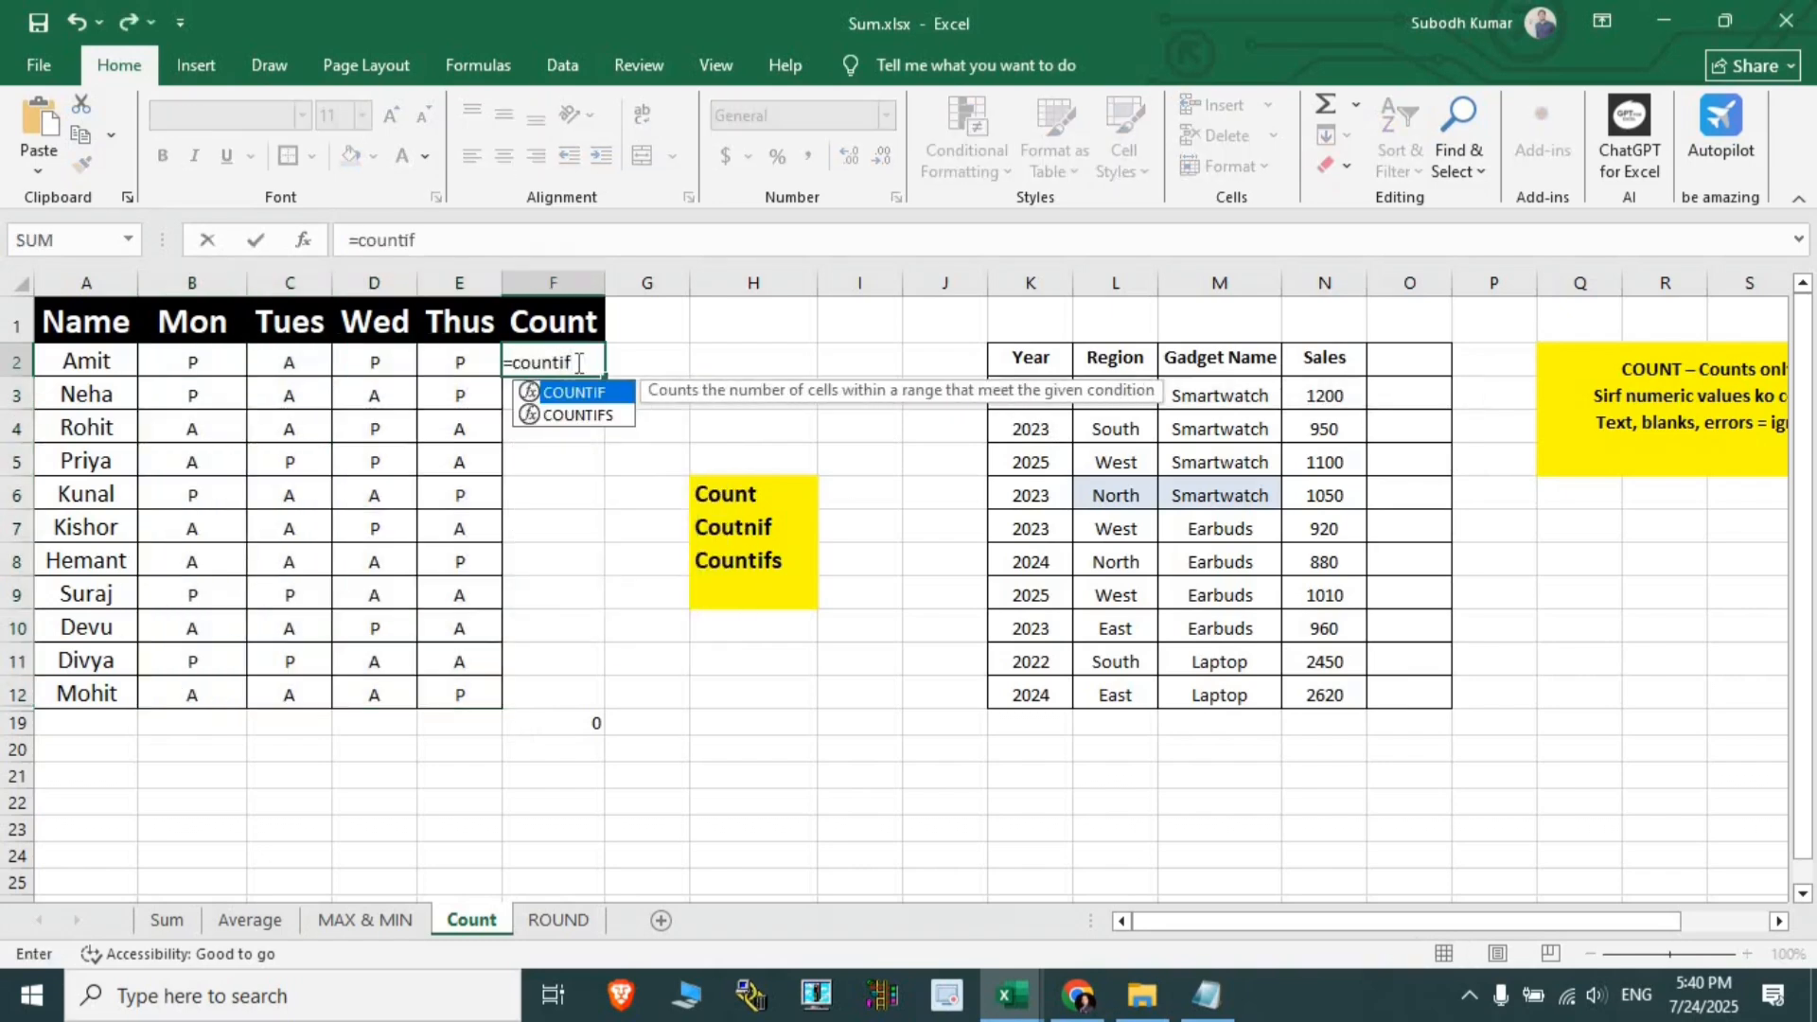
key(Tab)
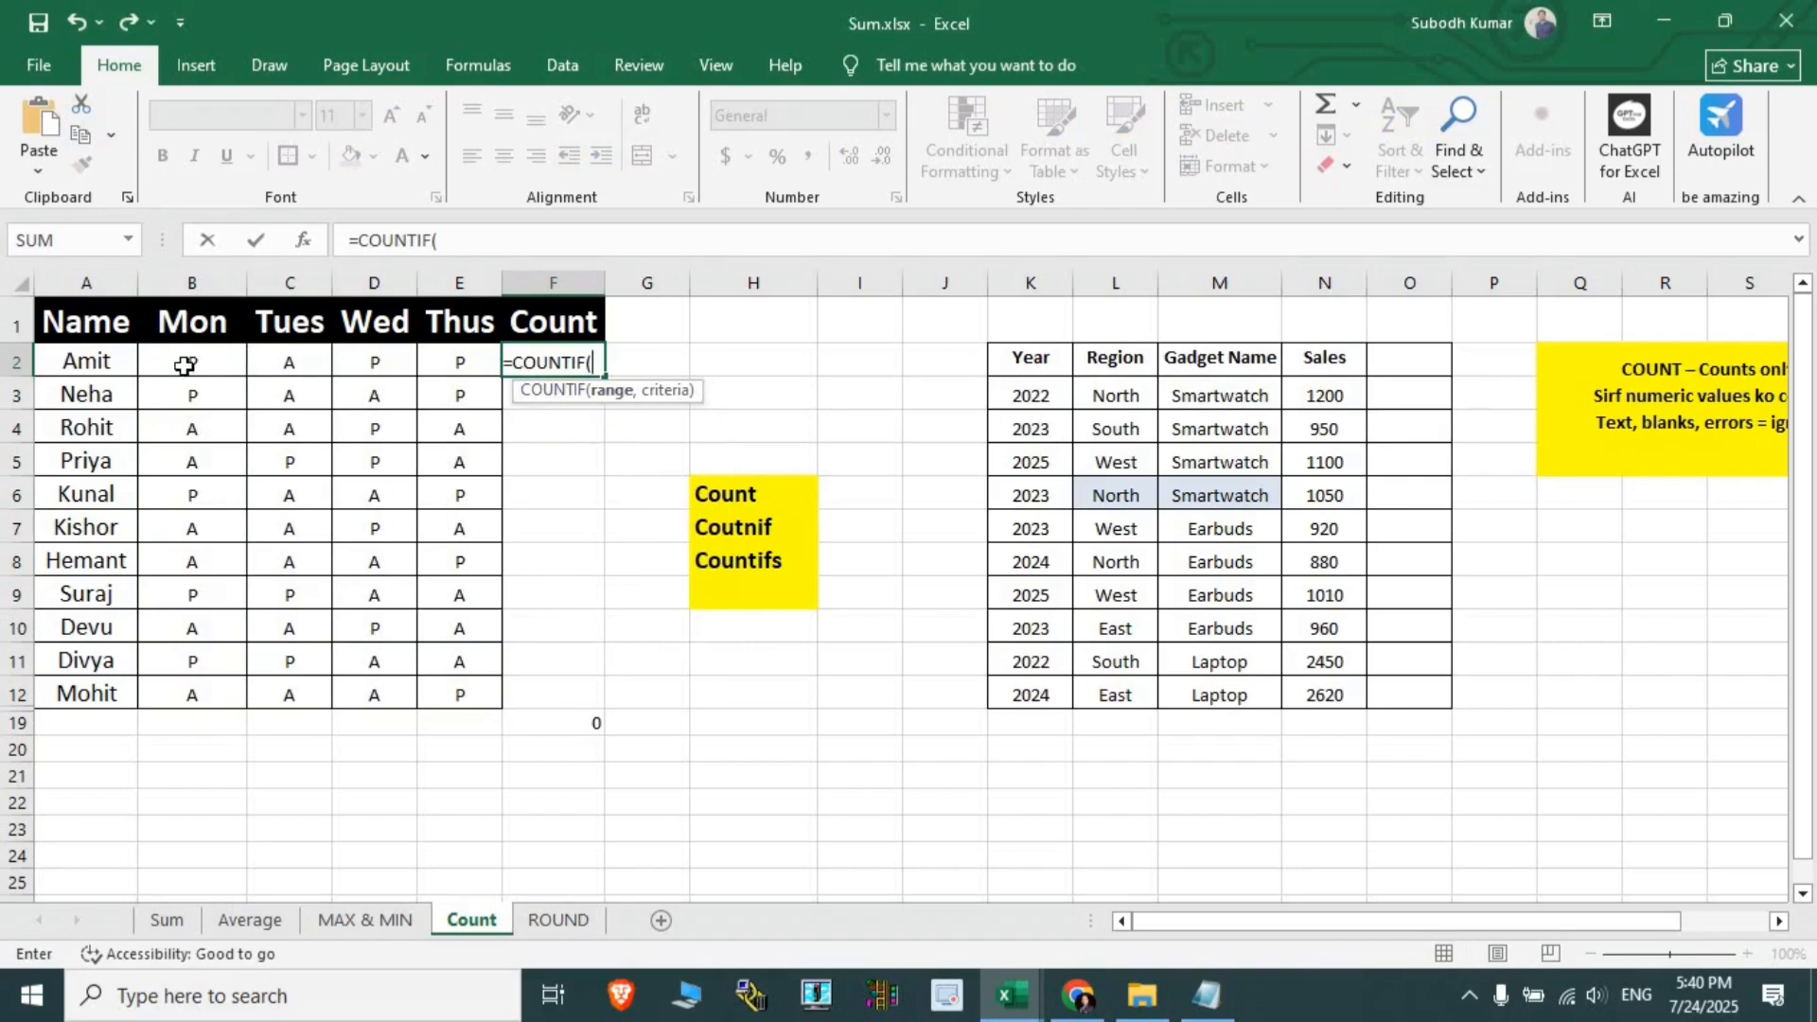
drag(189, 364, 444, 374)
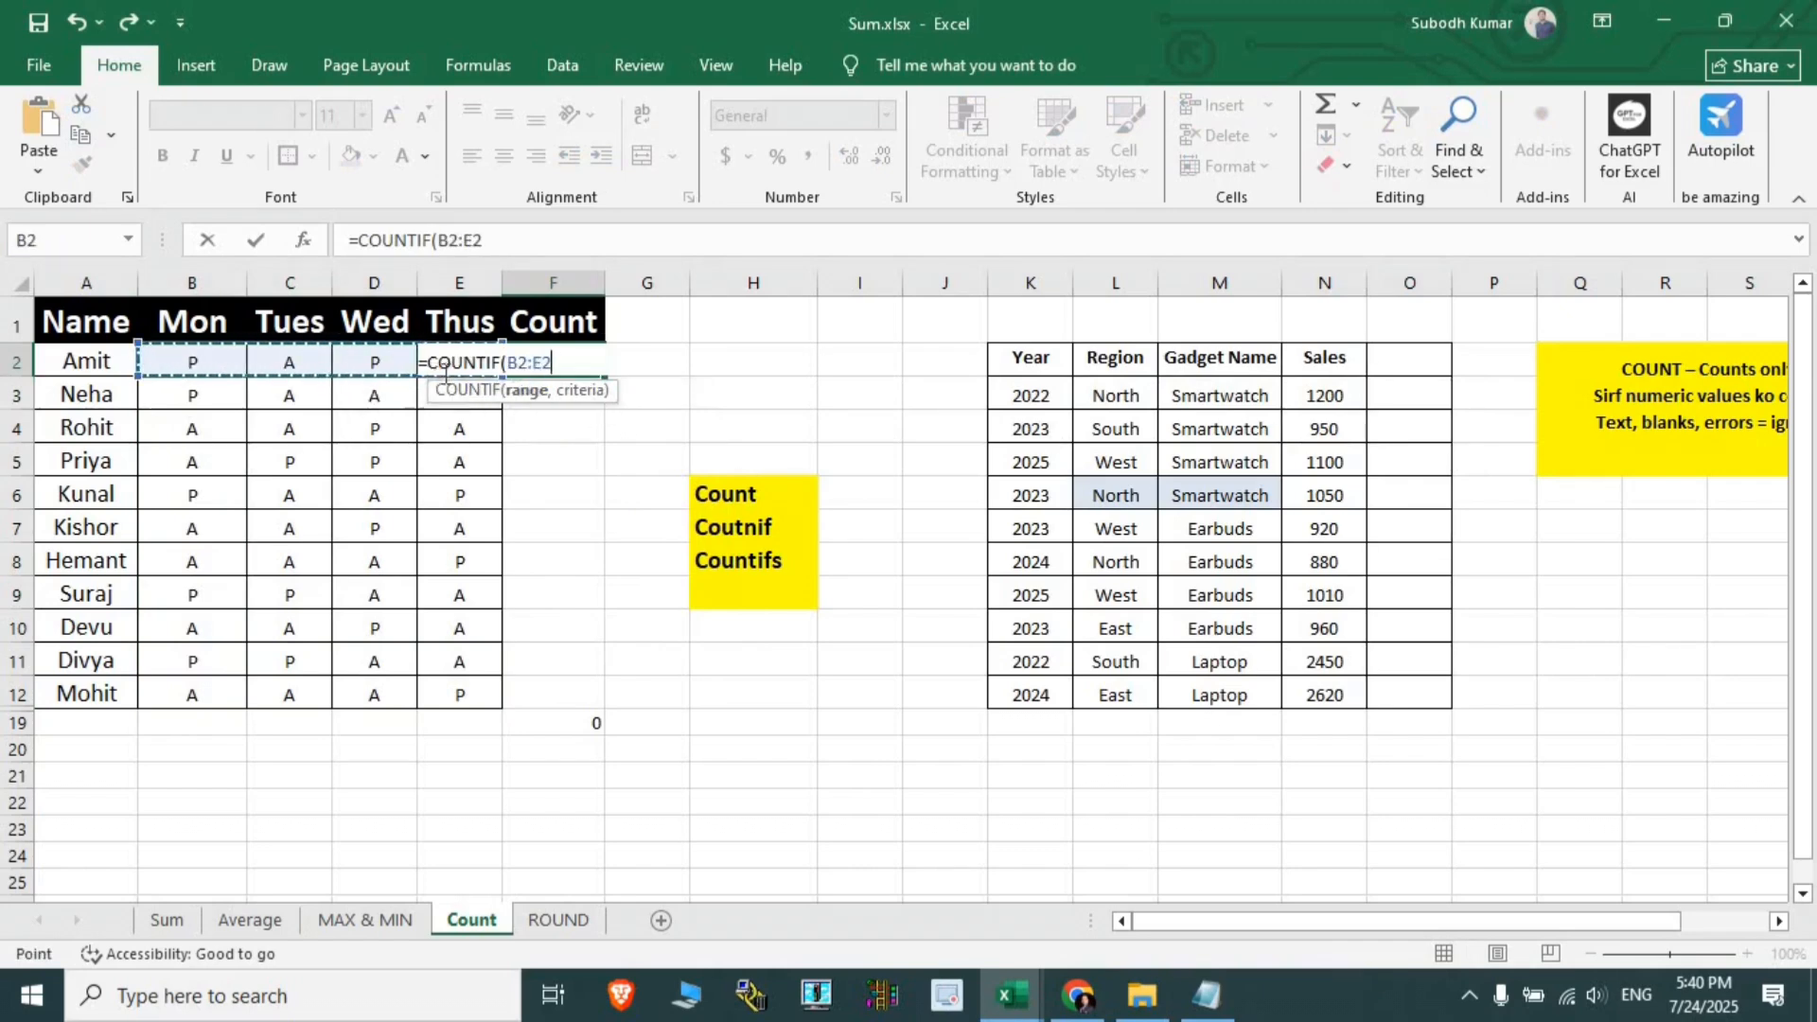
text(,)
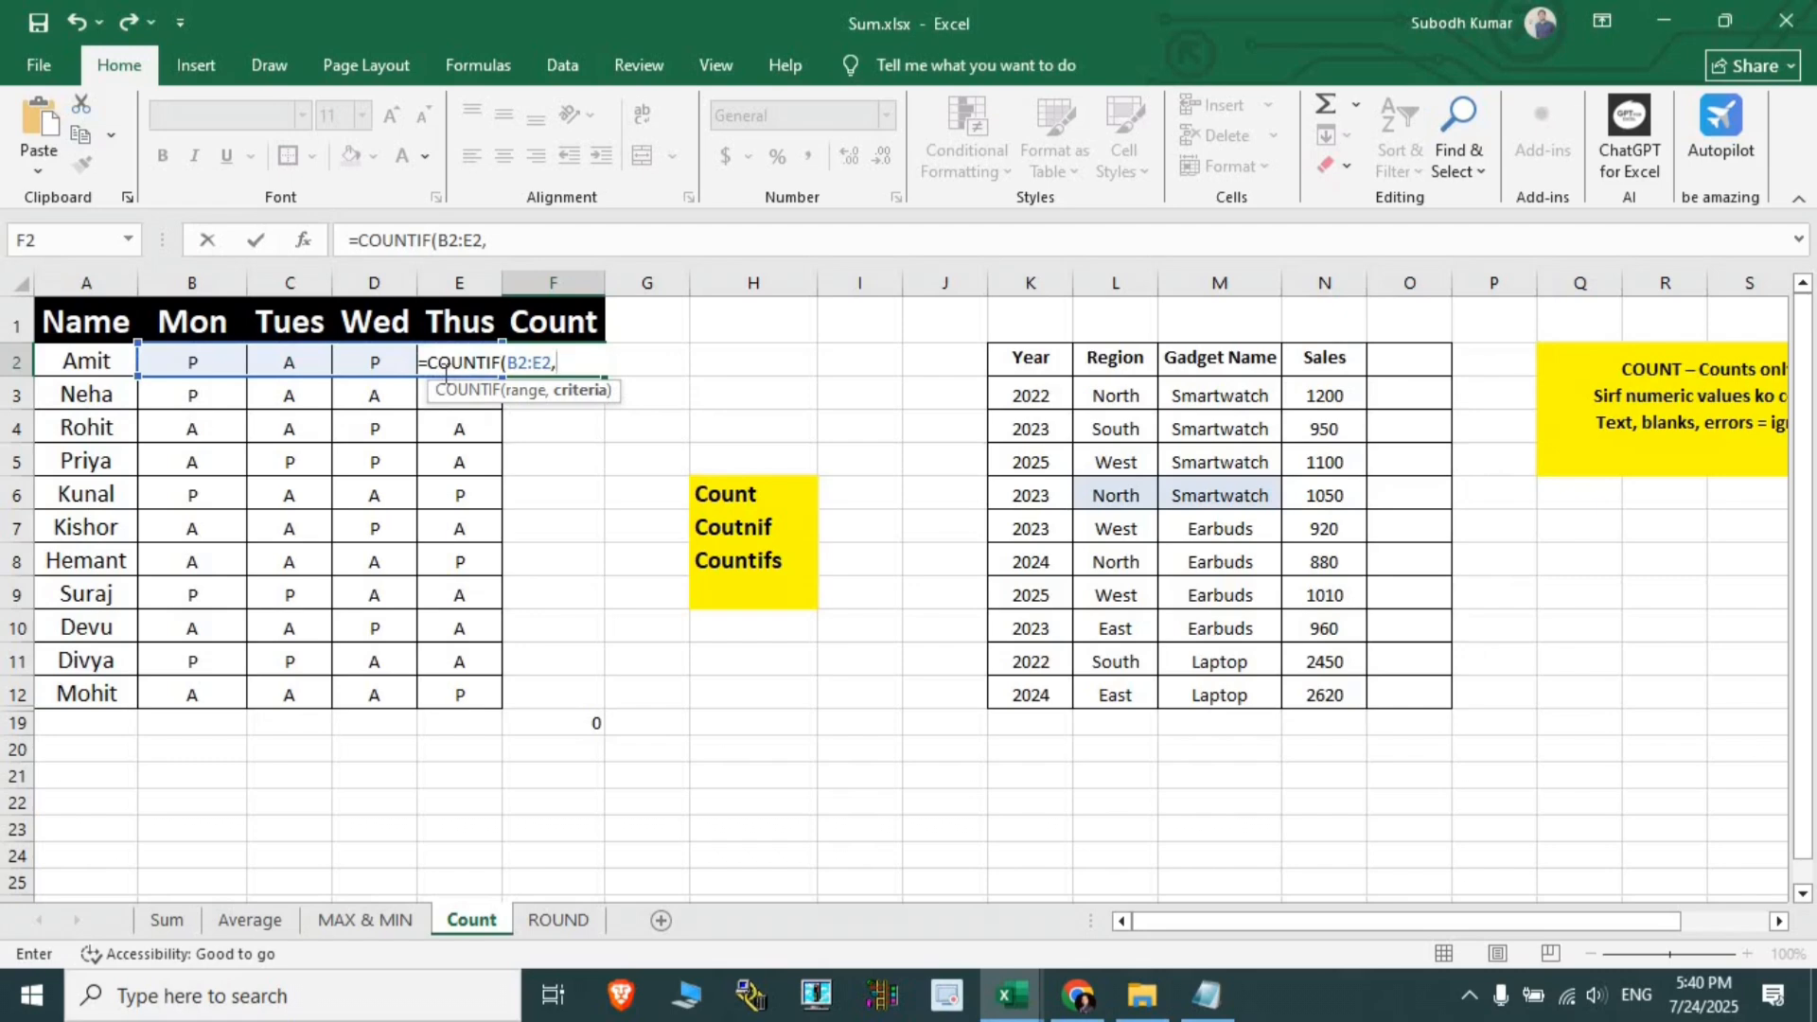
click(215, 363)
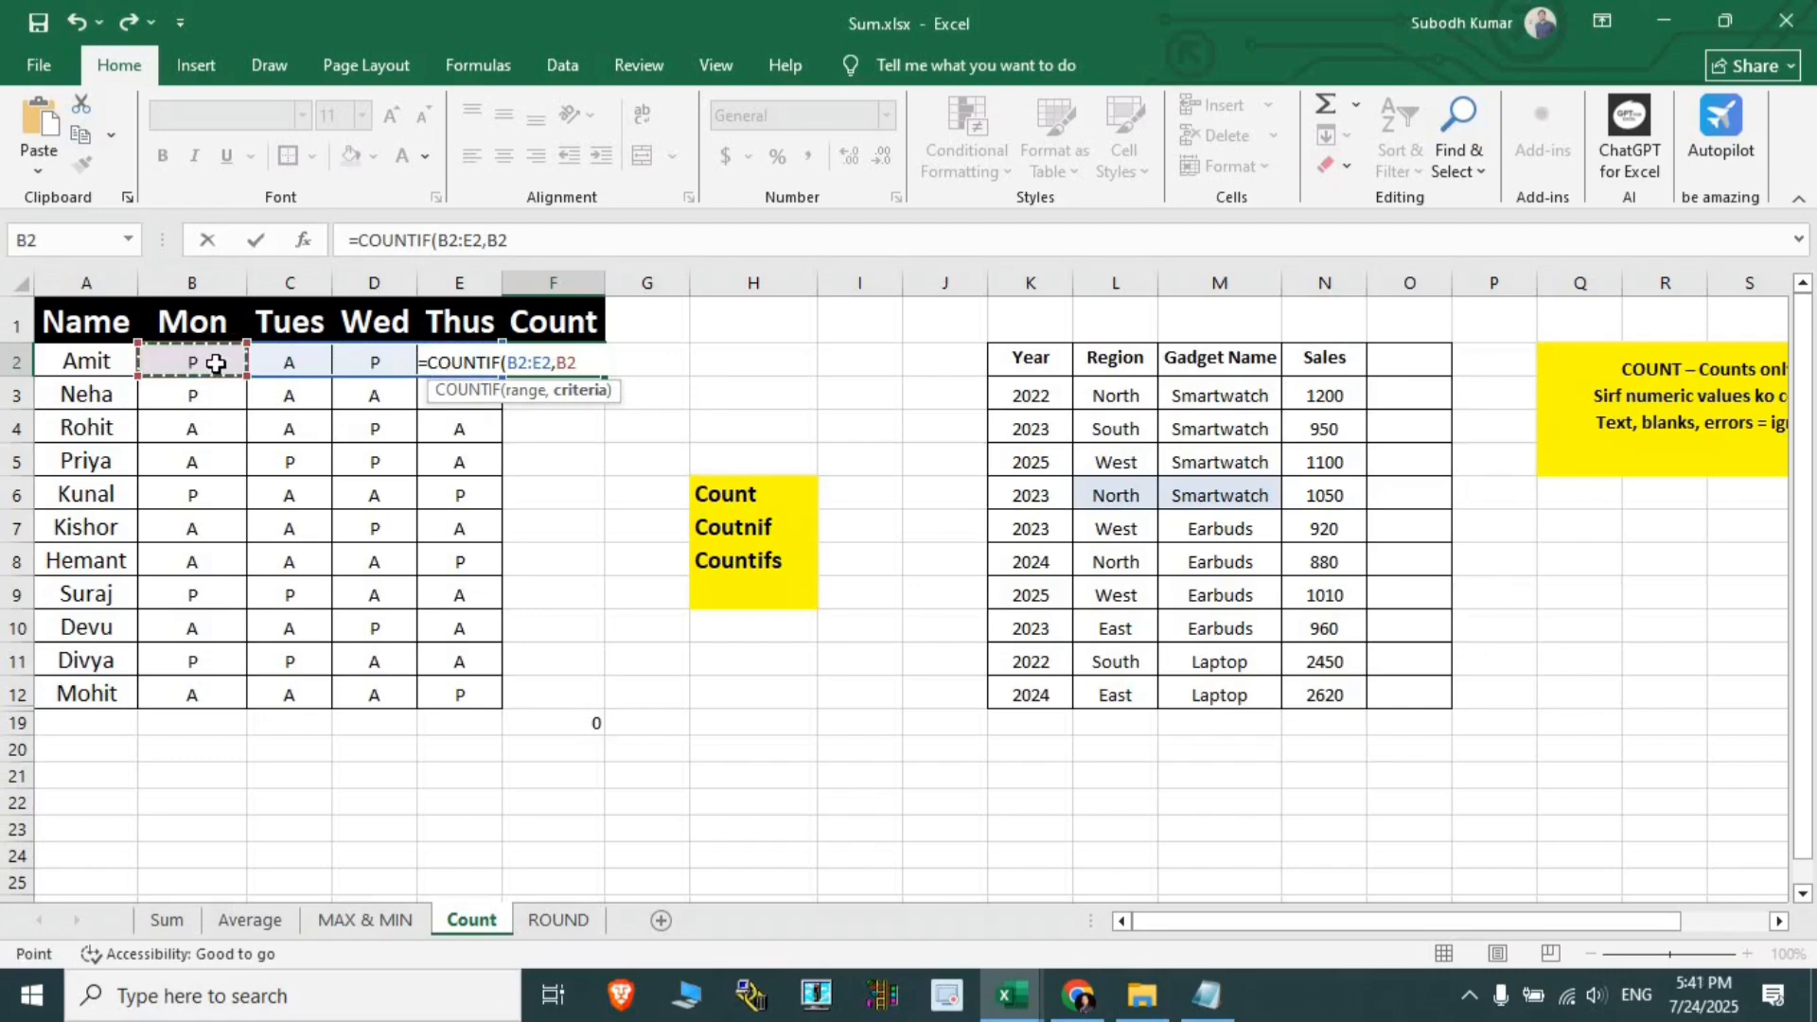
key(Return)
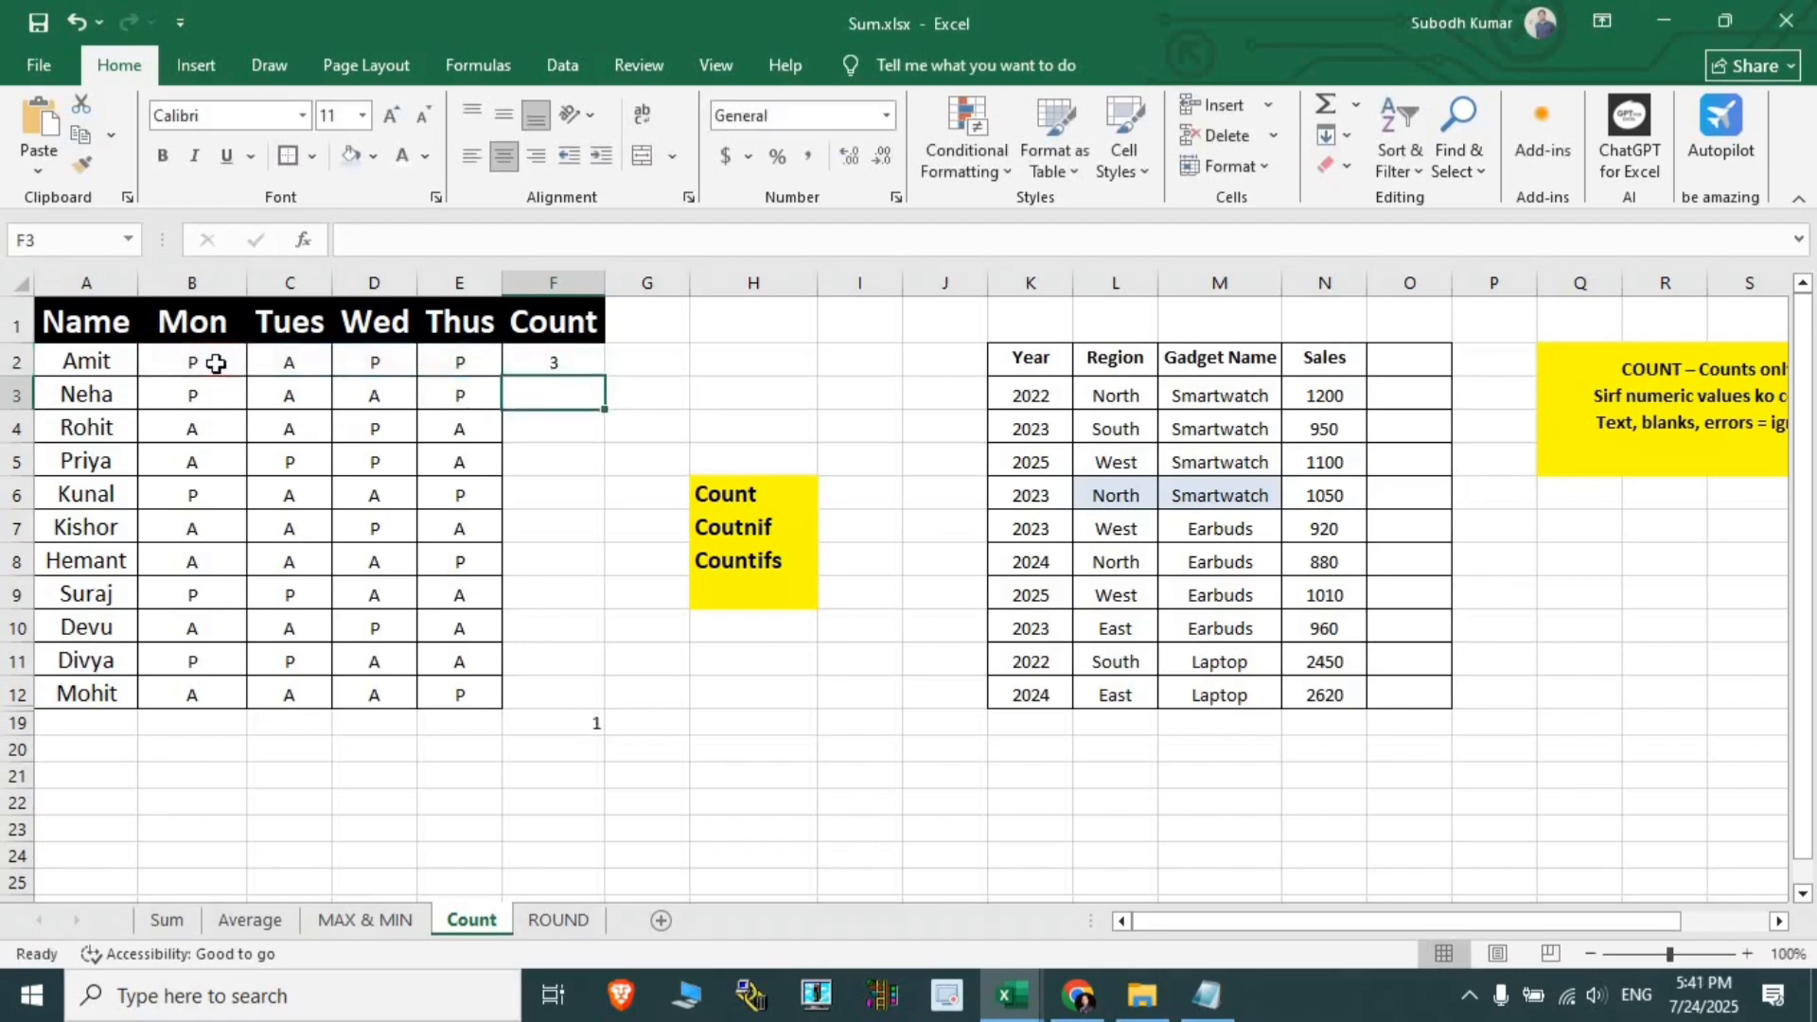
- Check Amit's day marks, then fill the F2 formula down to F12
click(213, 364)
click(371, 363)
click(467, 363)
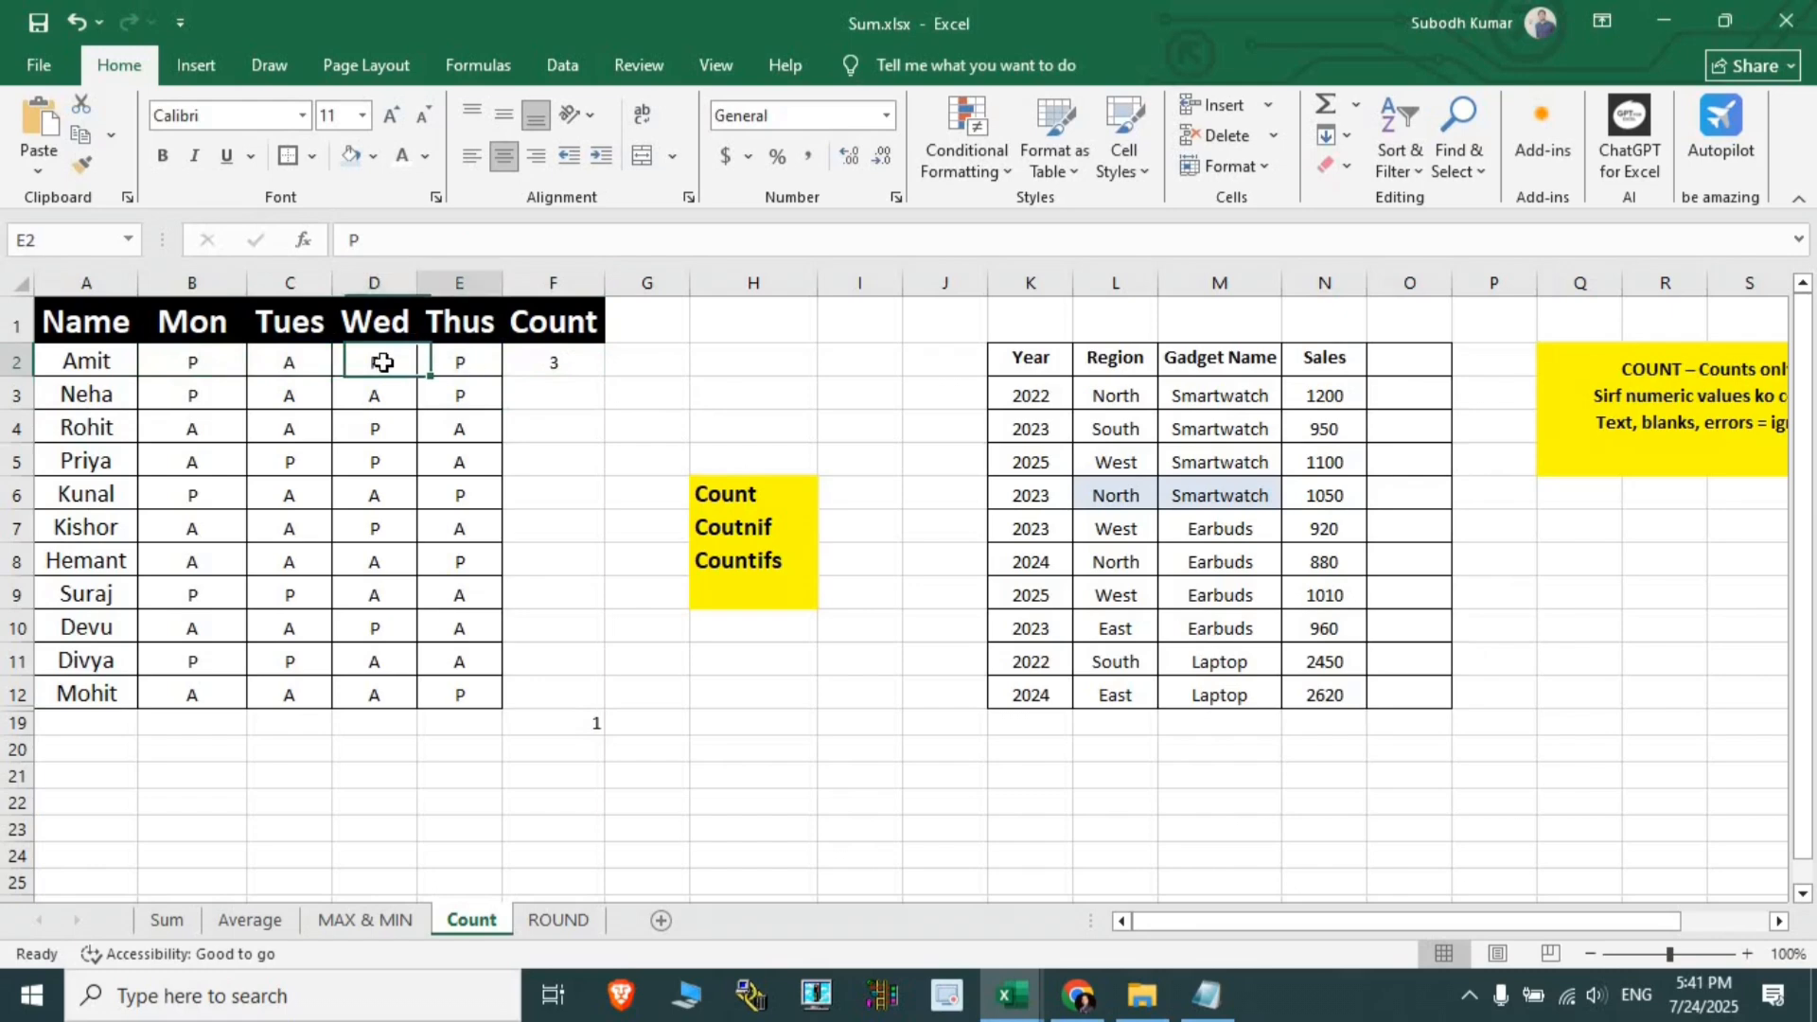
drag(200, 363, 388, 365)
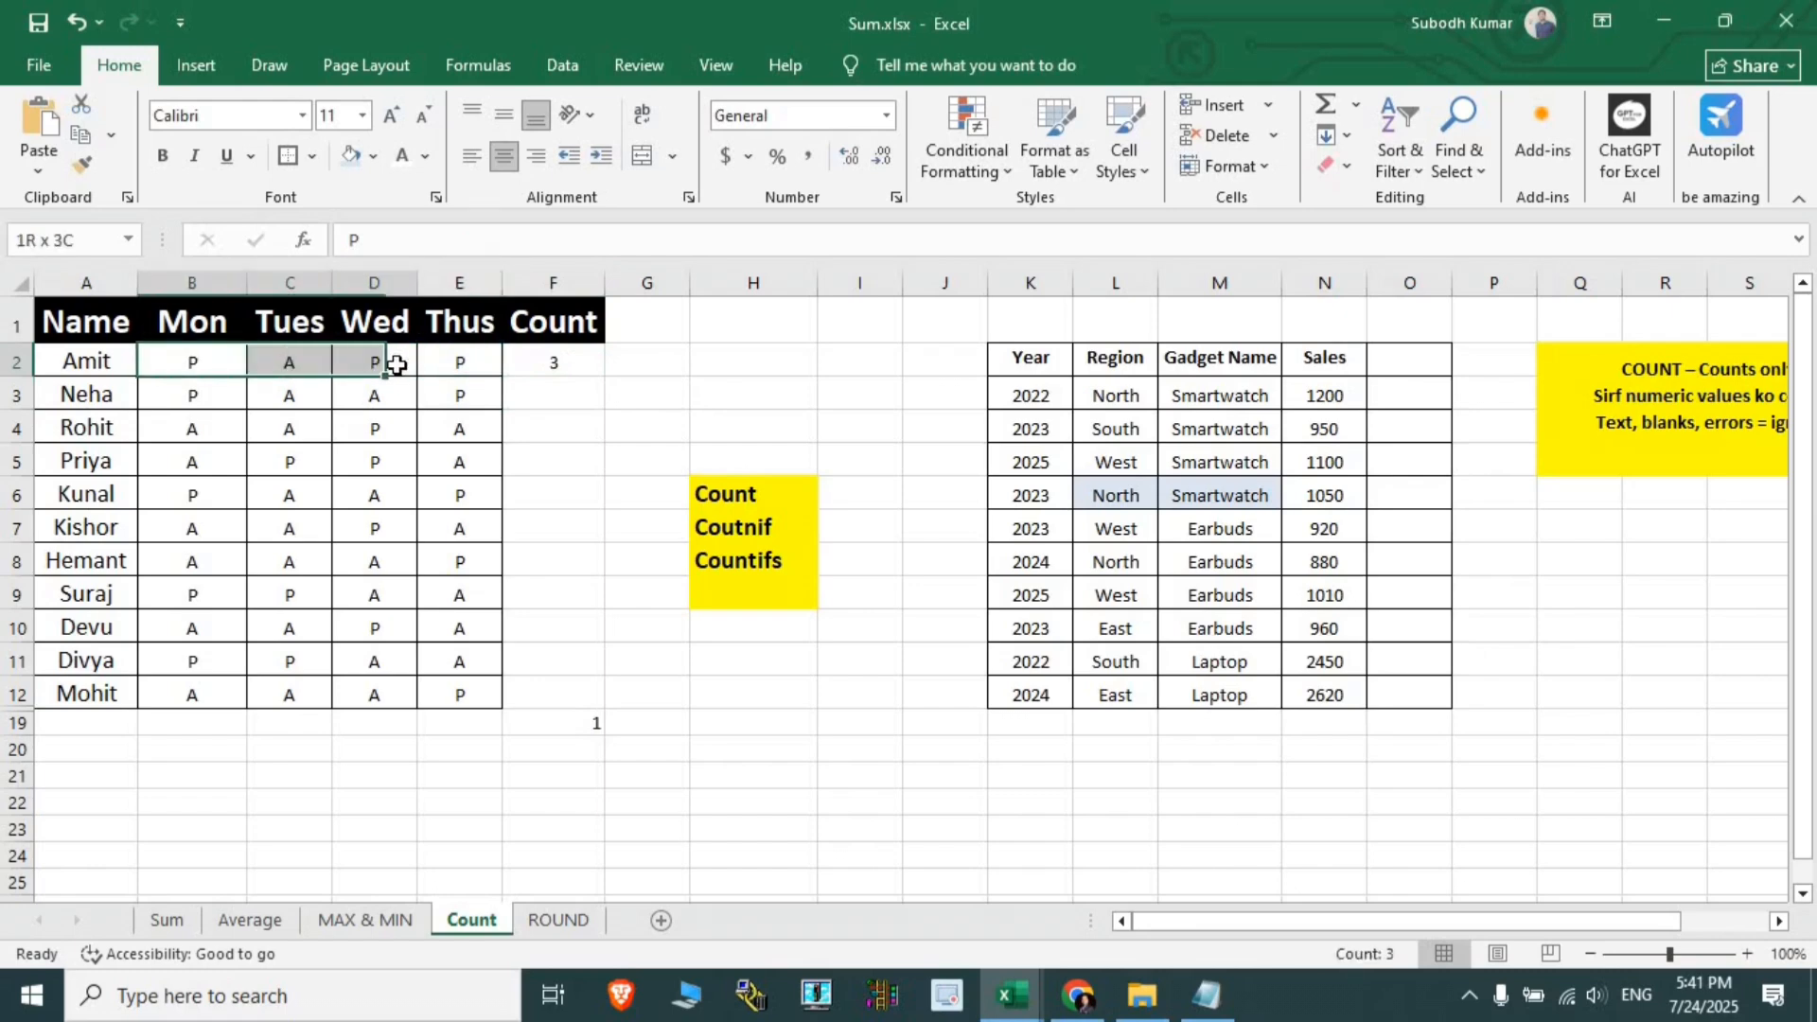
click(584, 361)
double_click(606, 378)
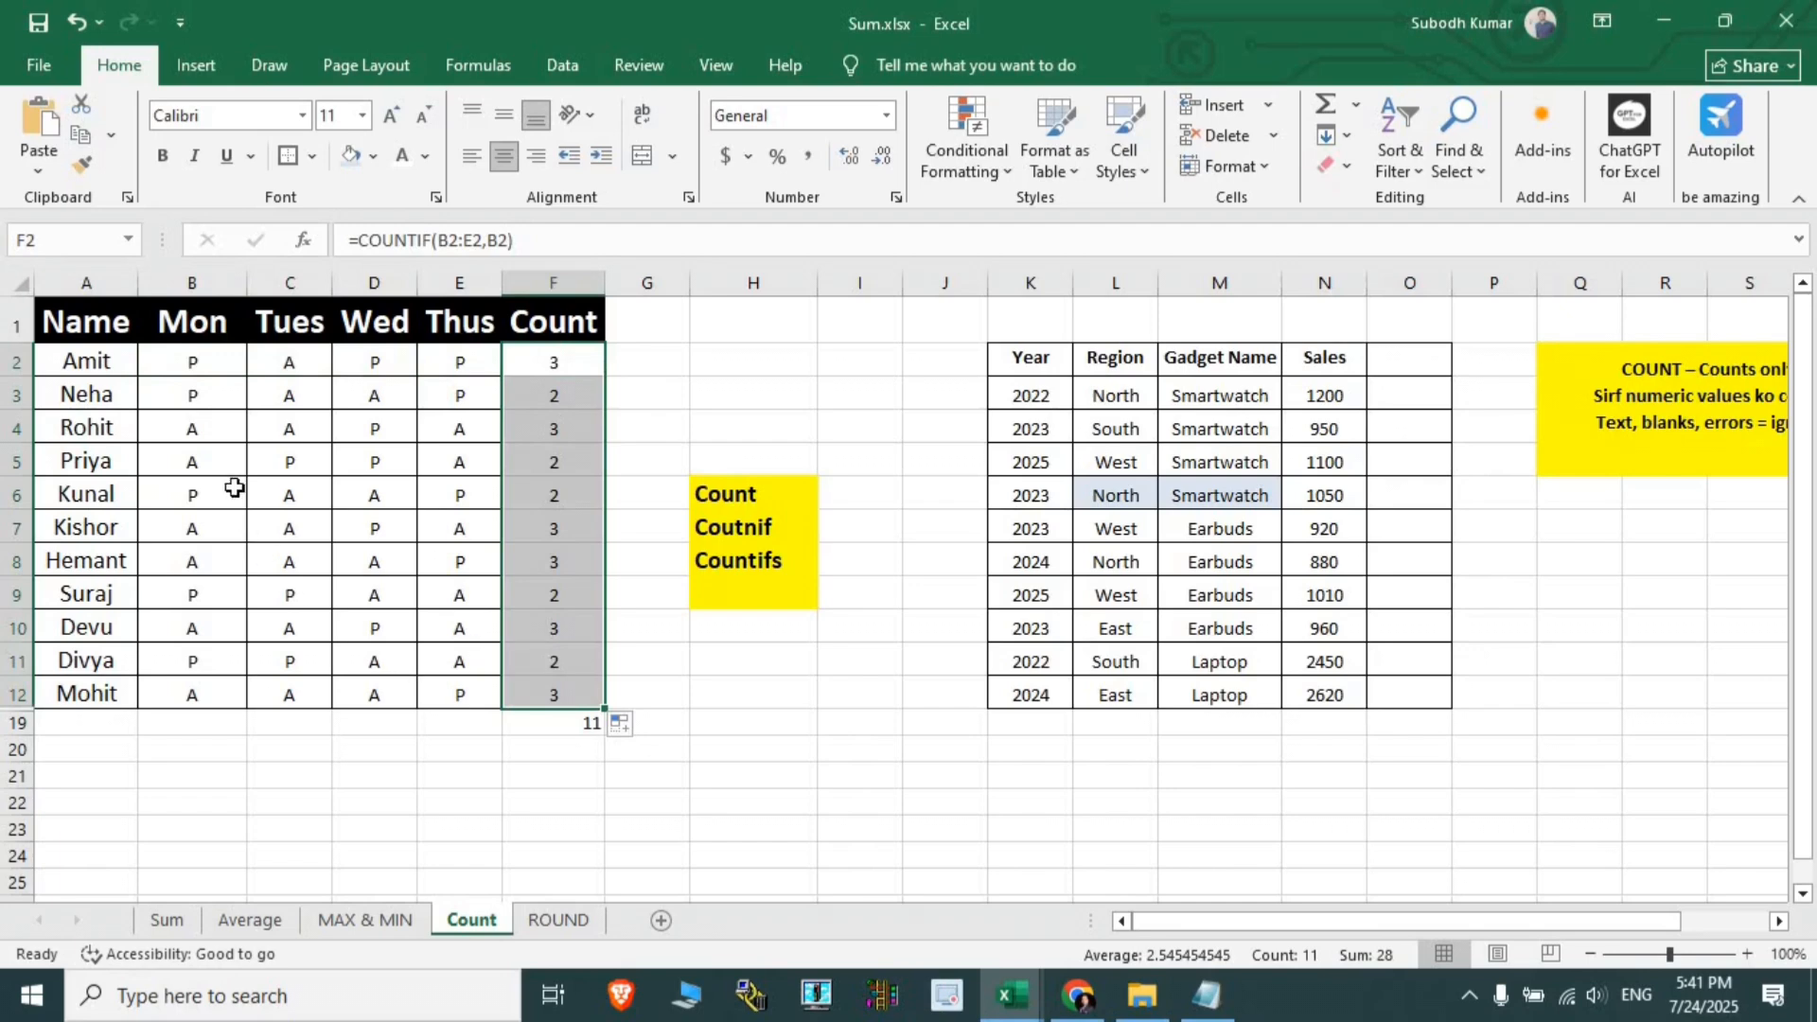
- Enter =COUNTIF(B2:E2,C2) in G2 to match Amit's Tuesday mark
click(645, 357)
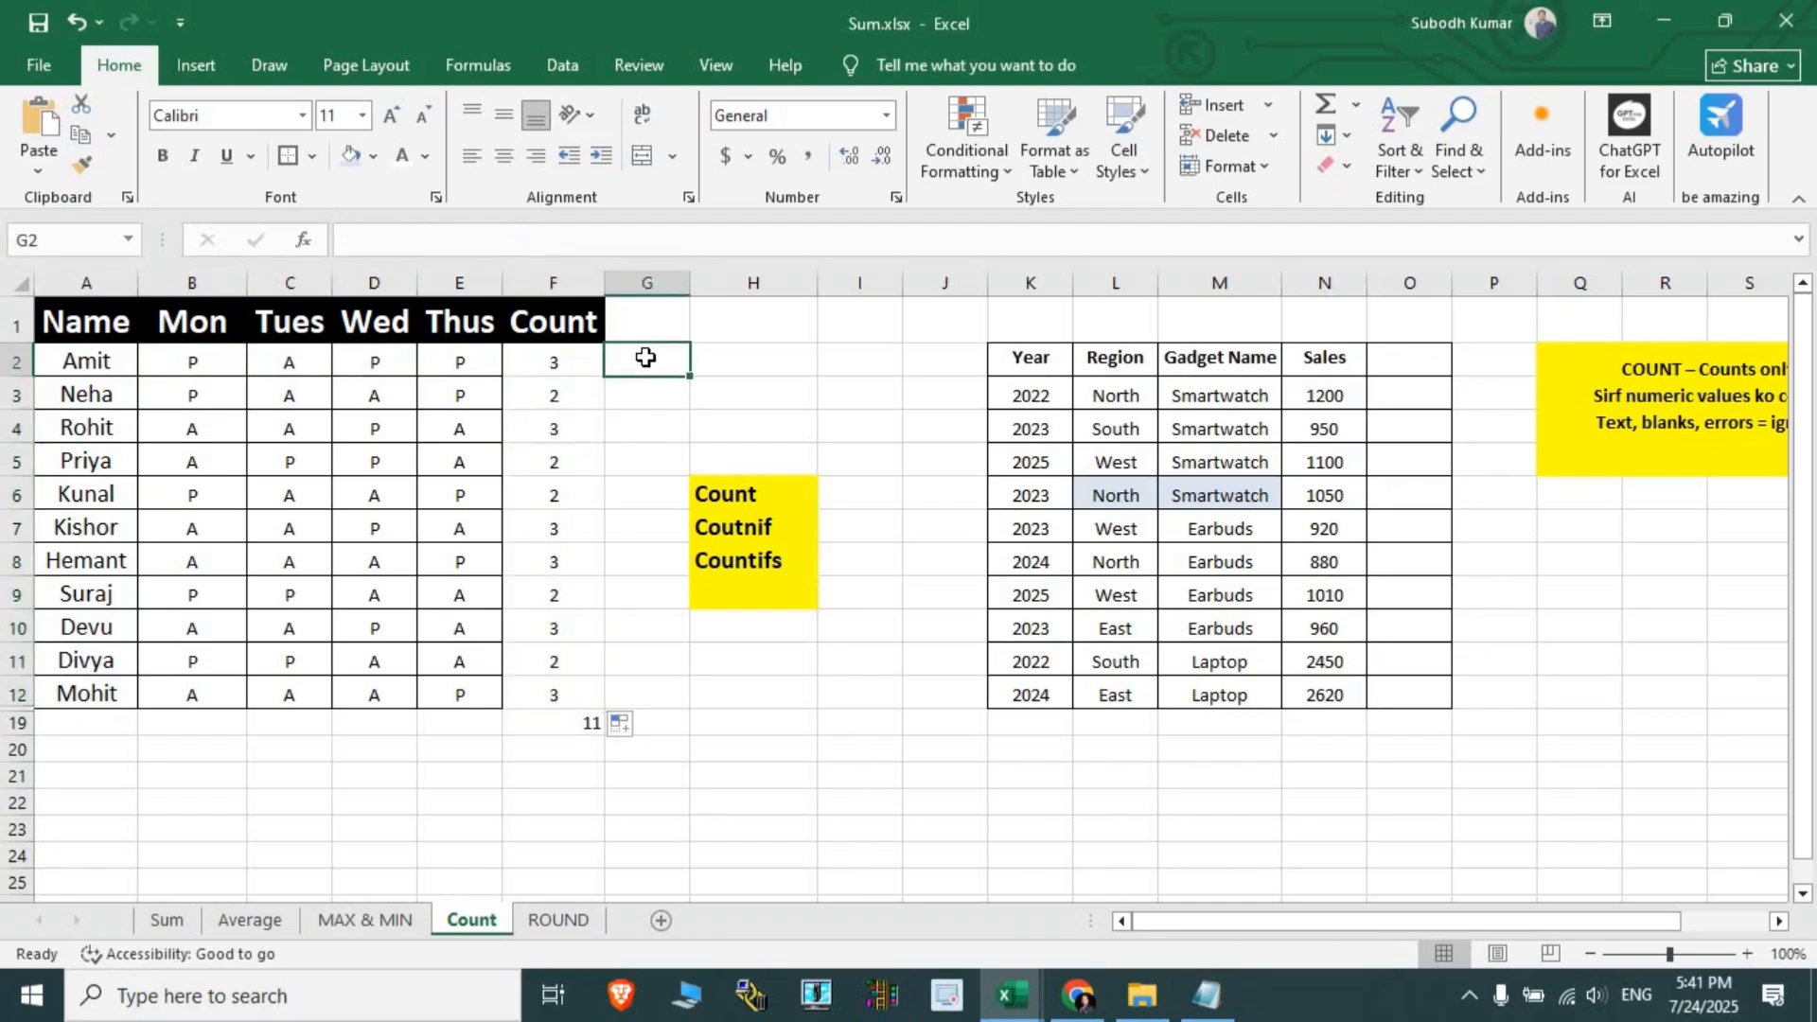
text(=count)
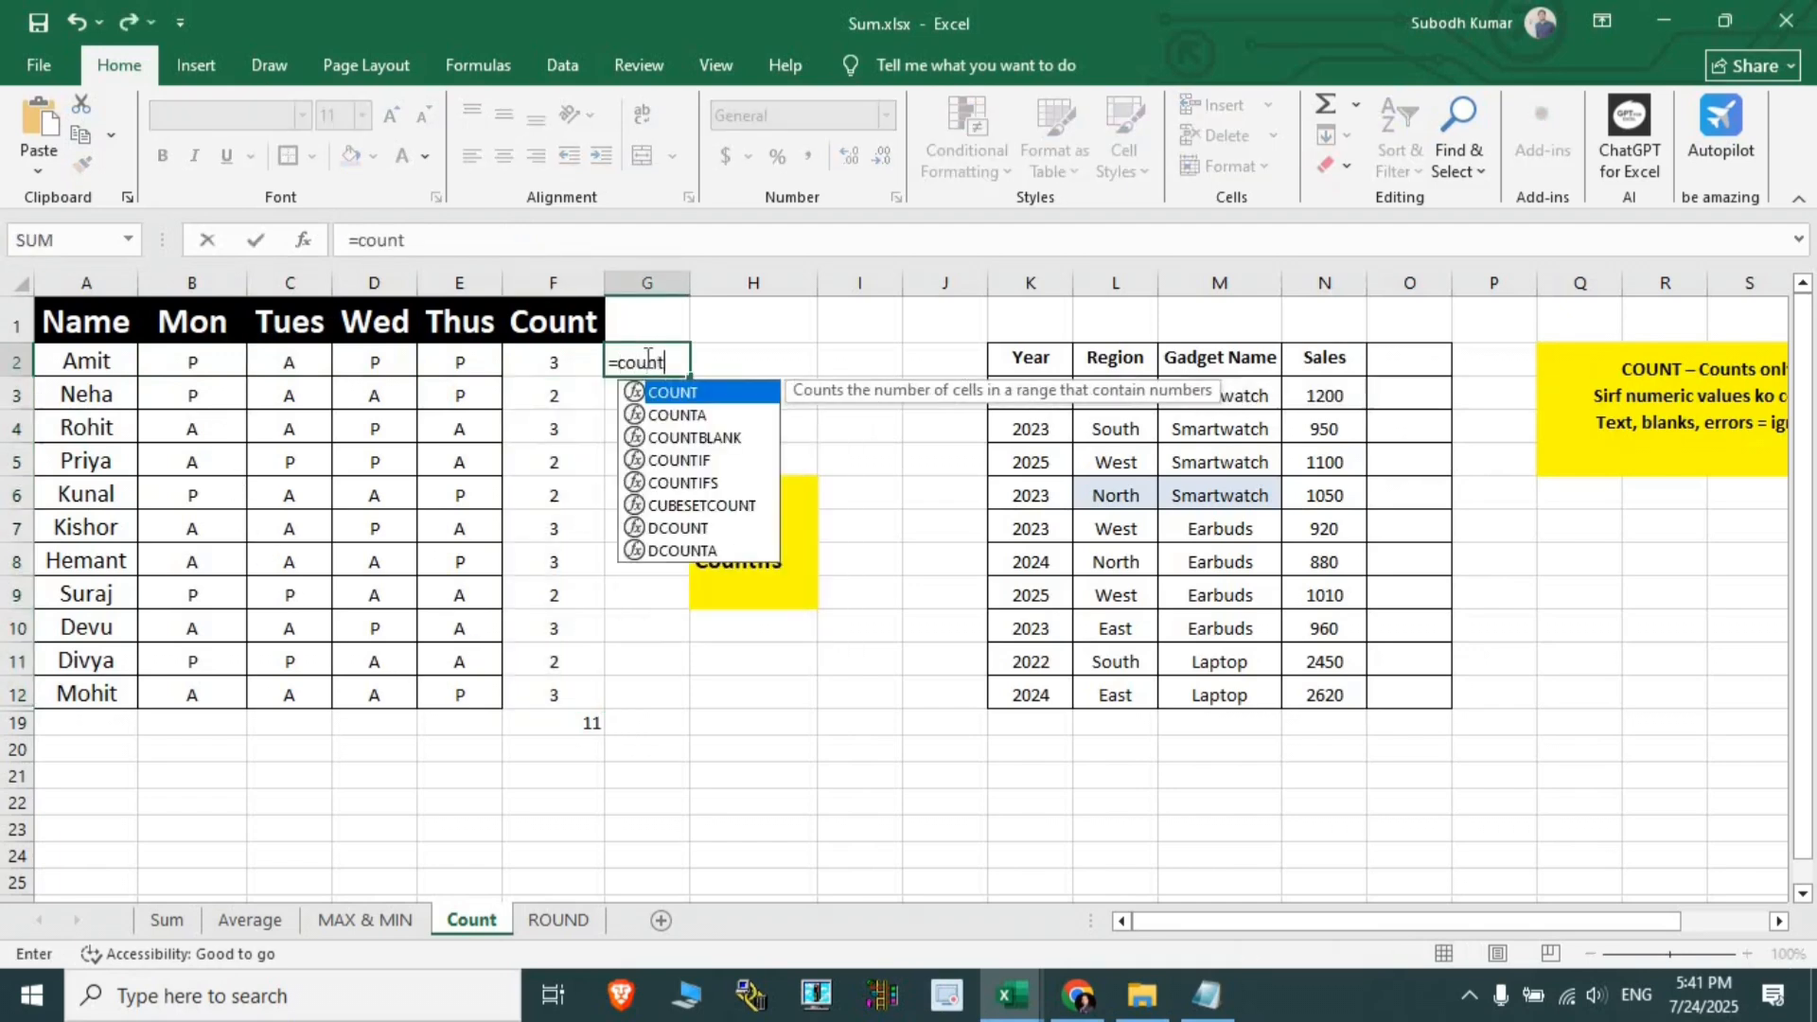
text(if)
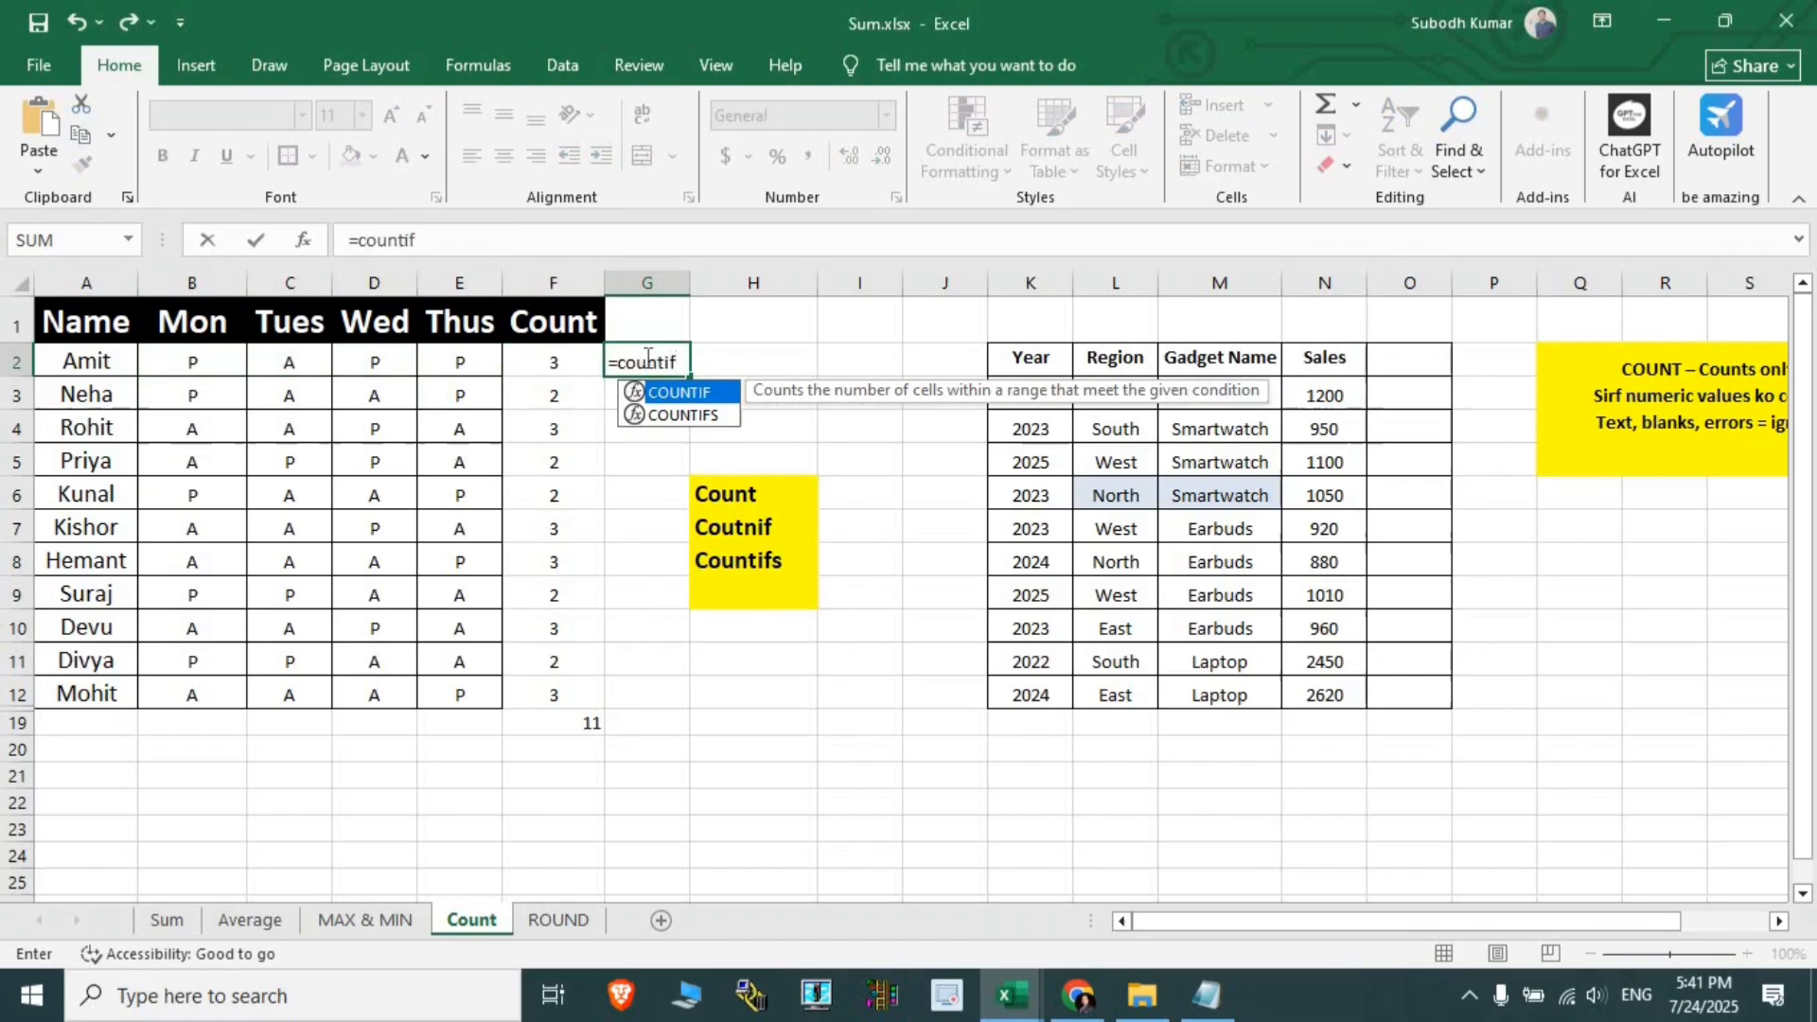
key(Tab)
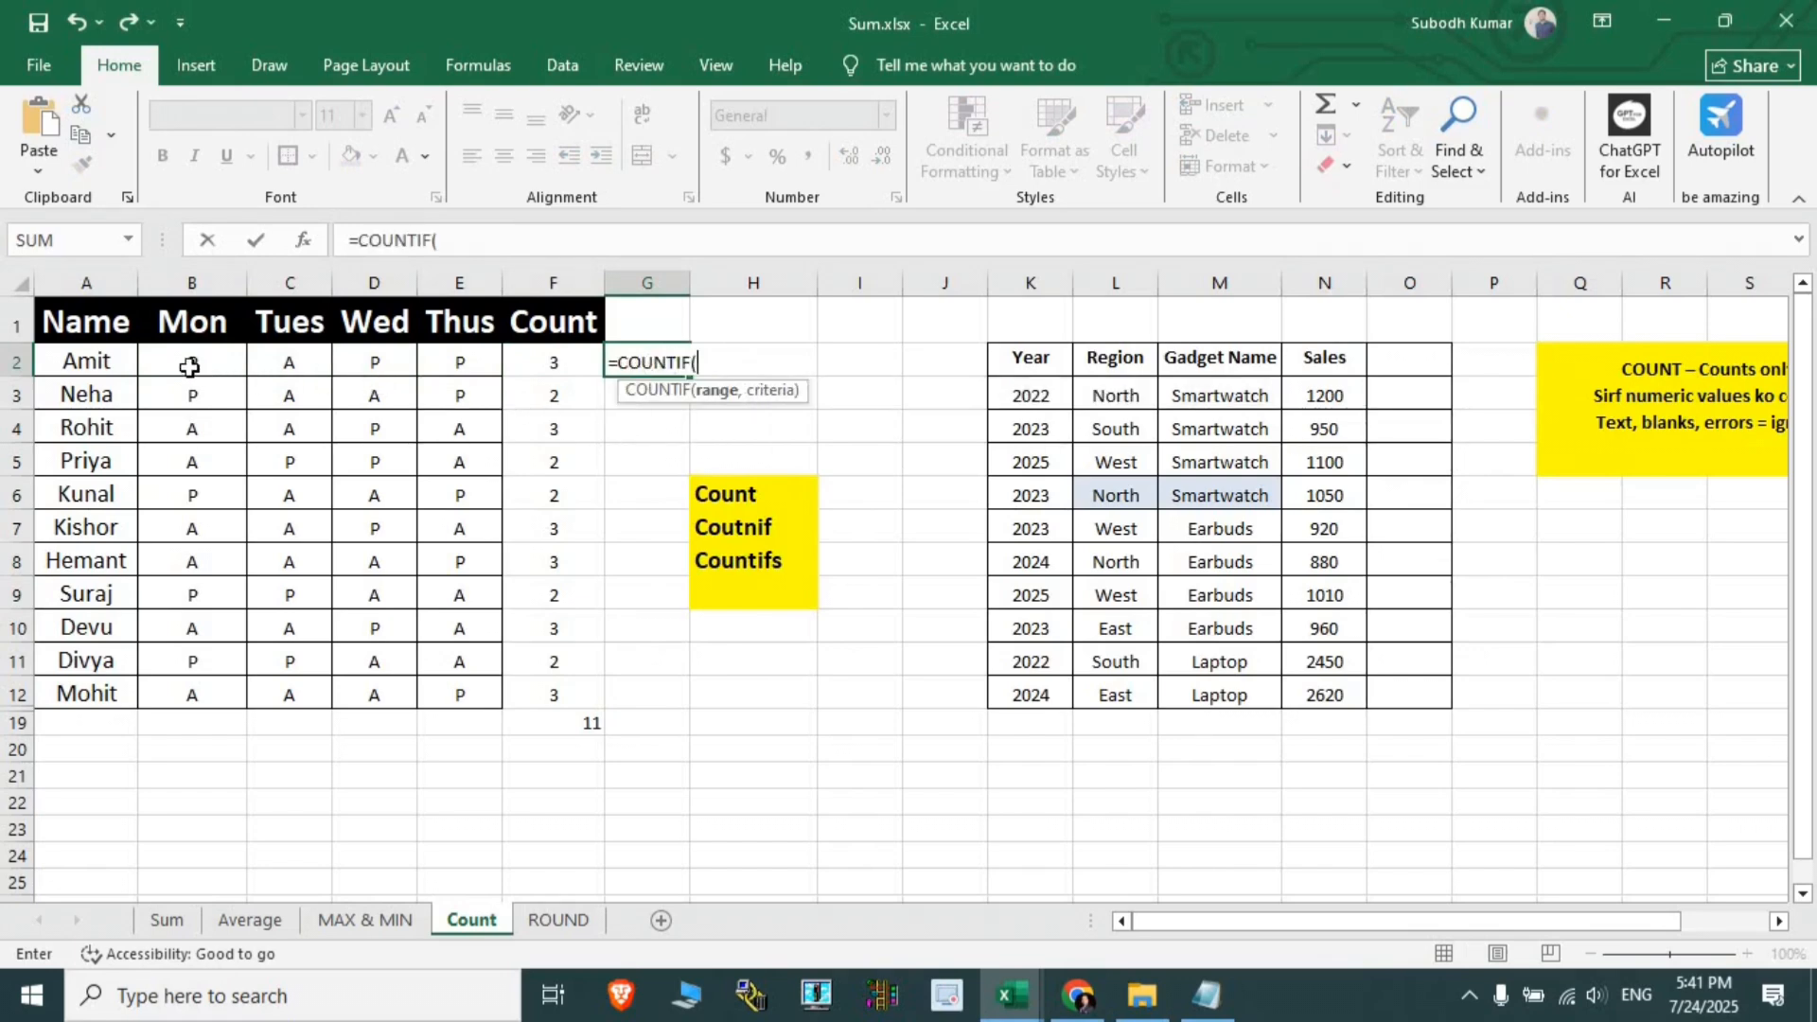
drag(189, 368, 467, 373)
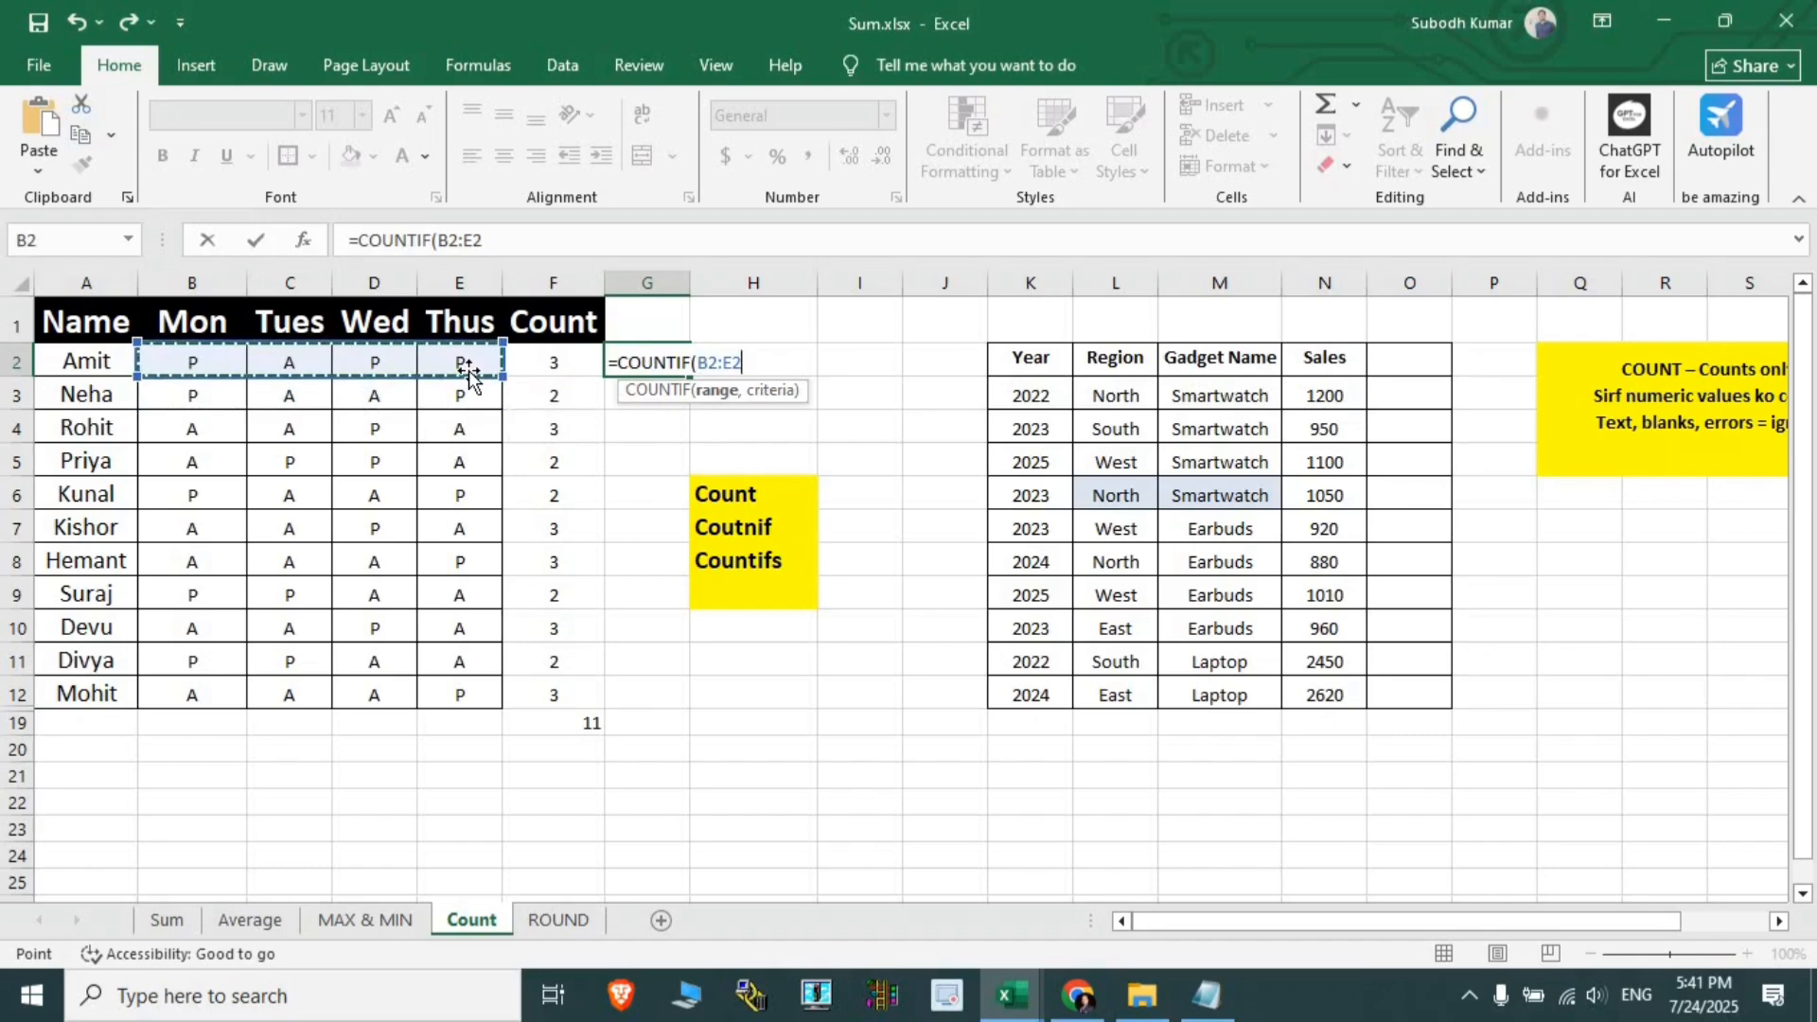
text(,)
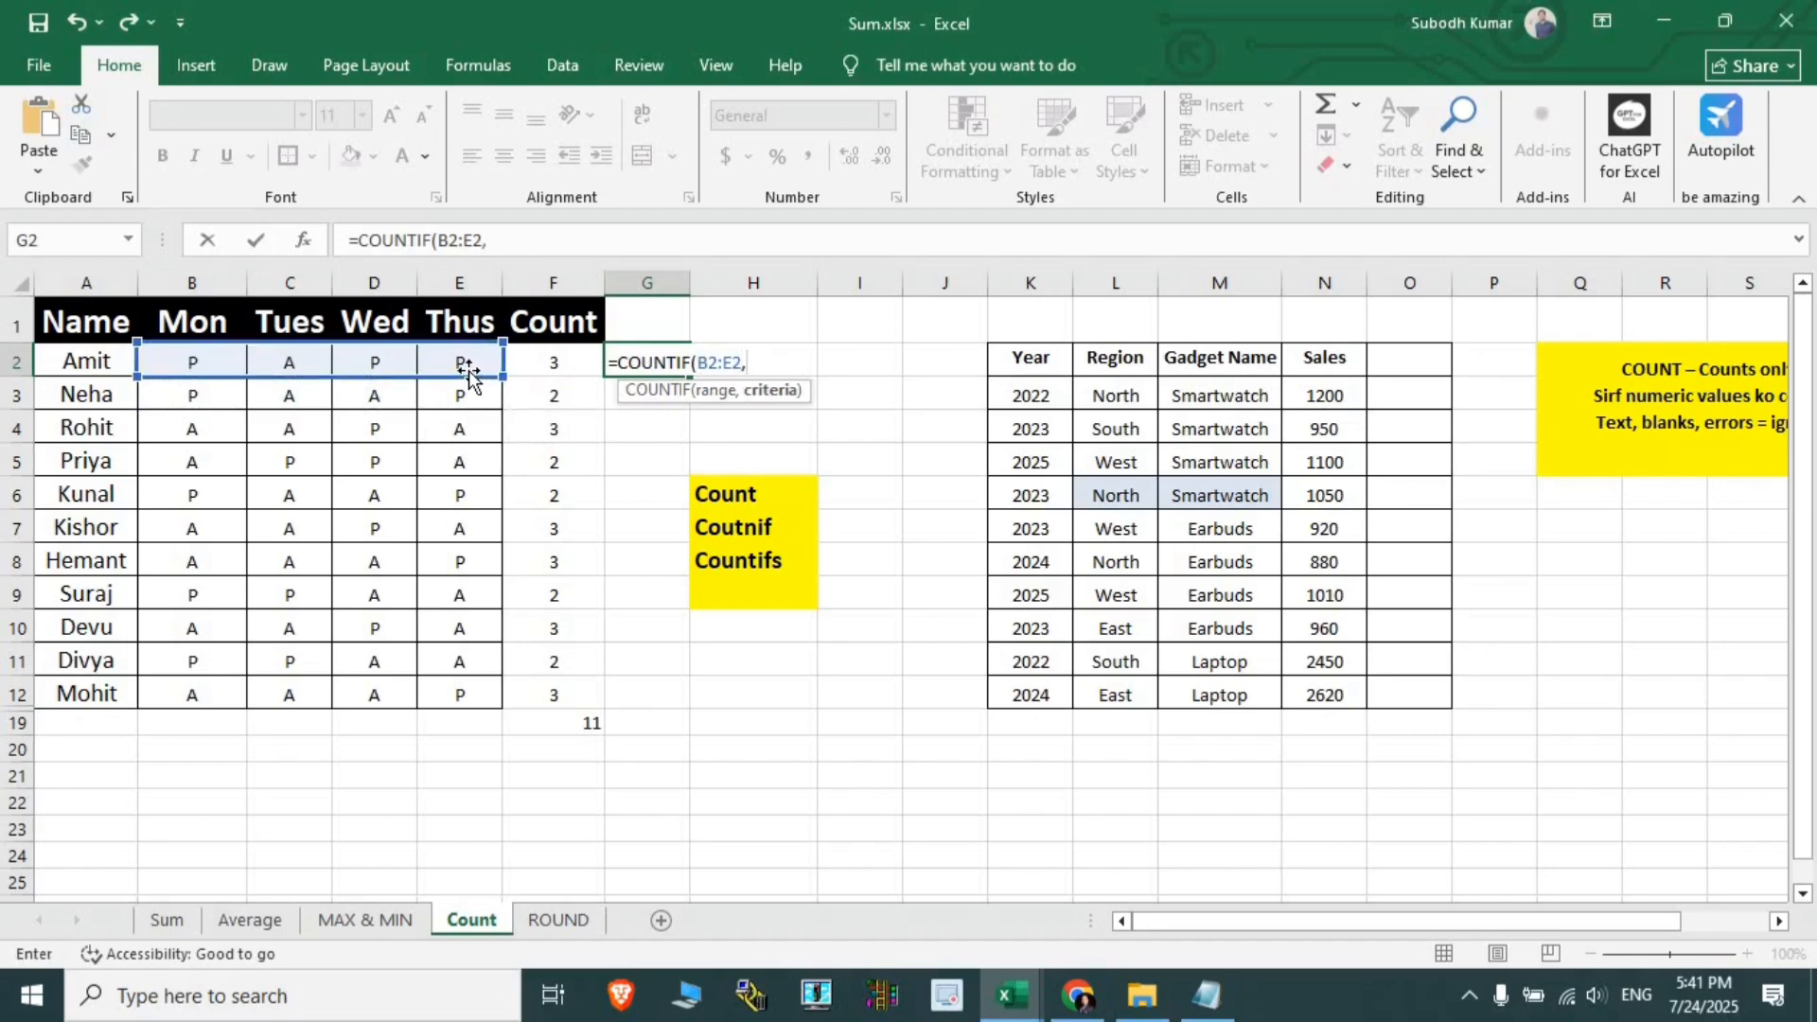
click(290, 367)
key(Return)
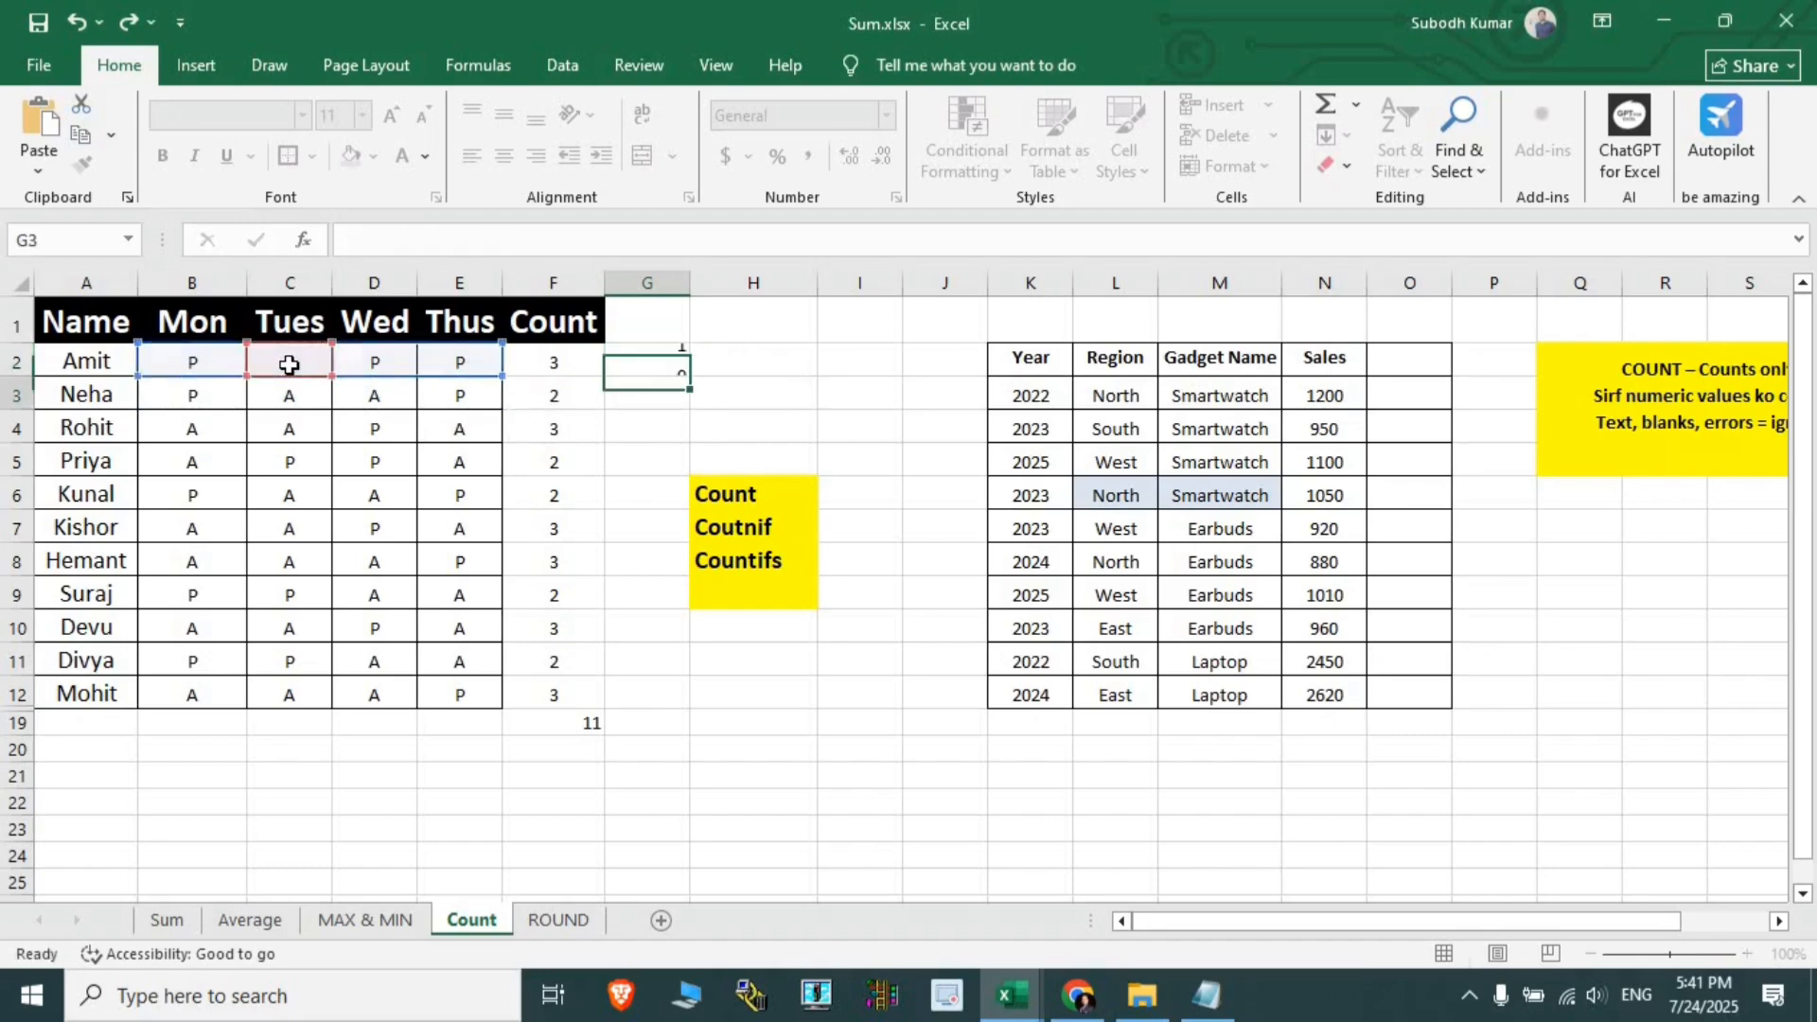
- Fill the G2 formula down to G12 and select both result columns F2:G12
click(668, 363)
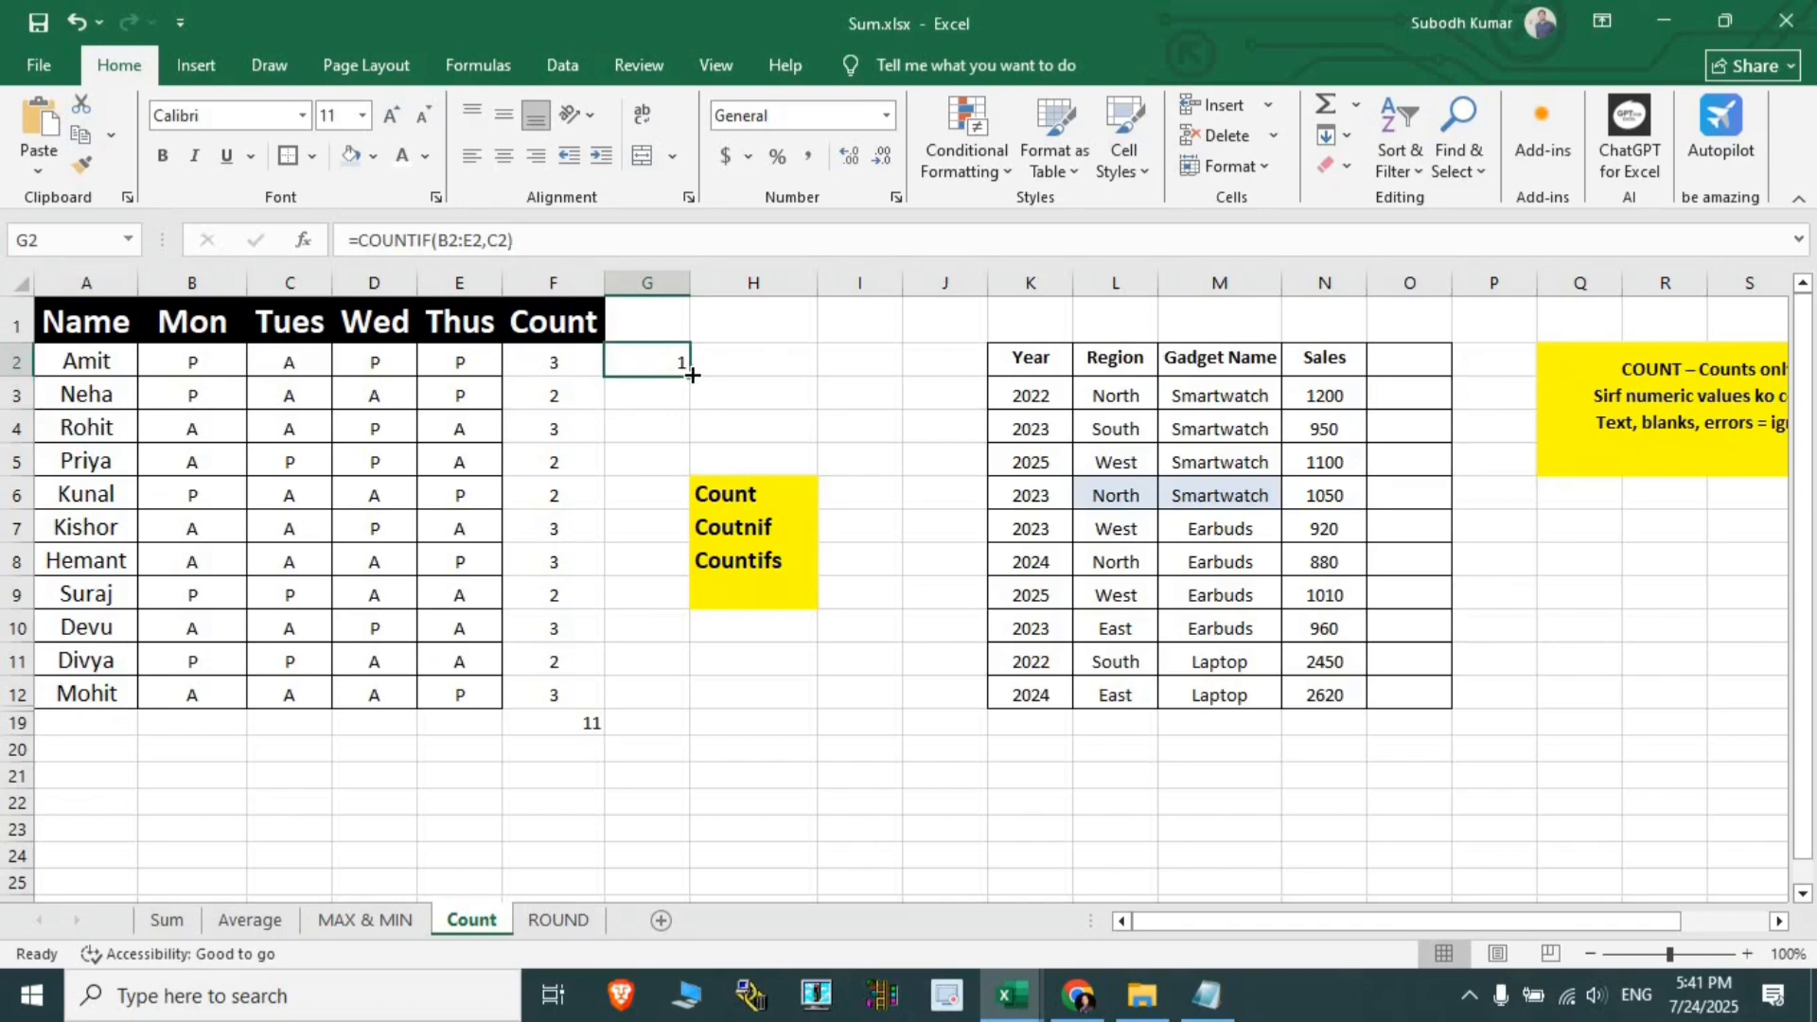
double_click(692, 375)
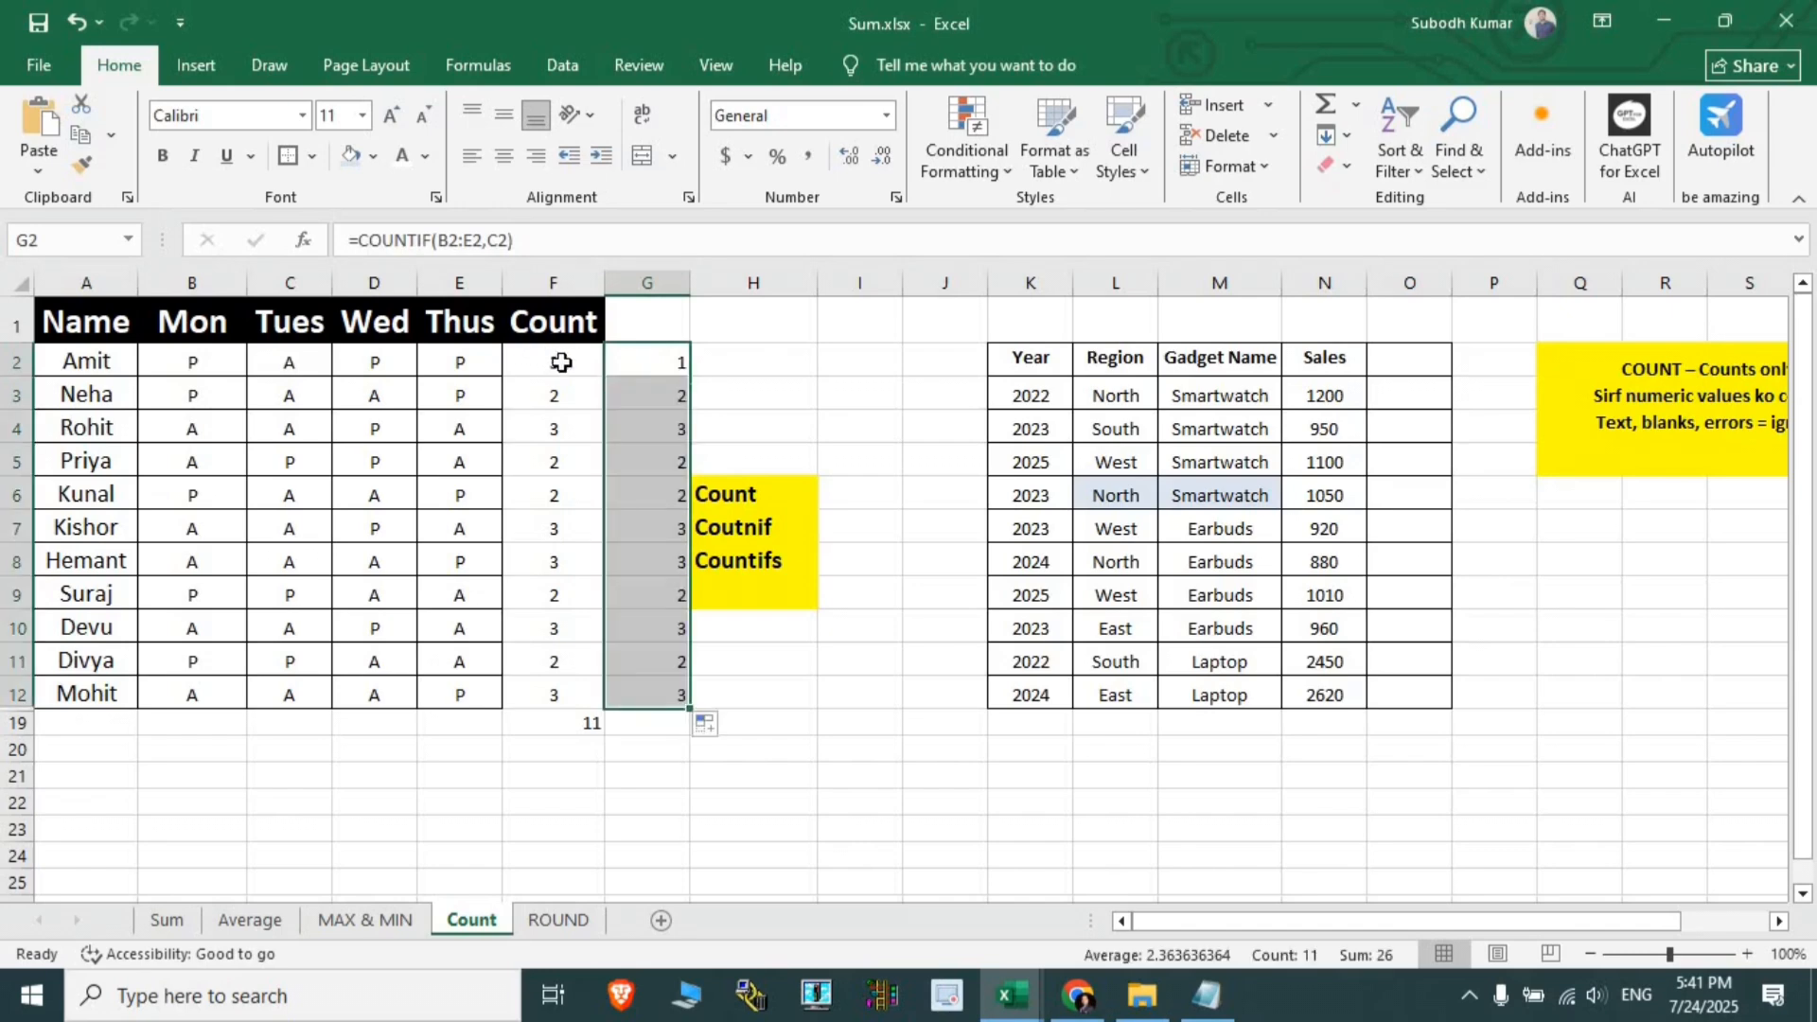
drag(562, 363, 641, 684)
- Clear columns F and G, then set No Fill on the Countifs label row G8:I8
key(Delete)
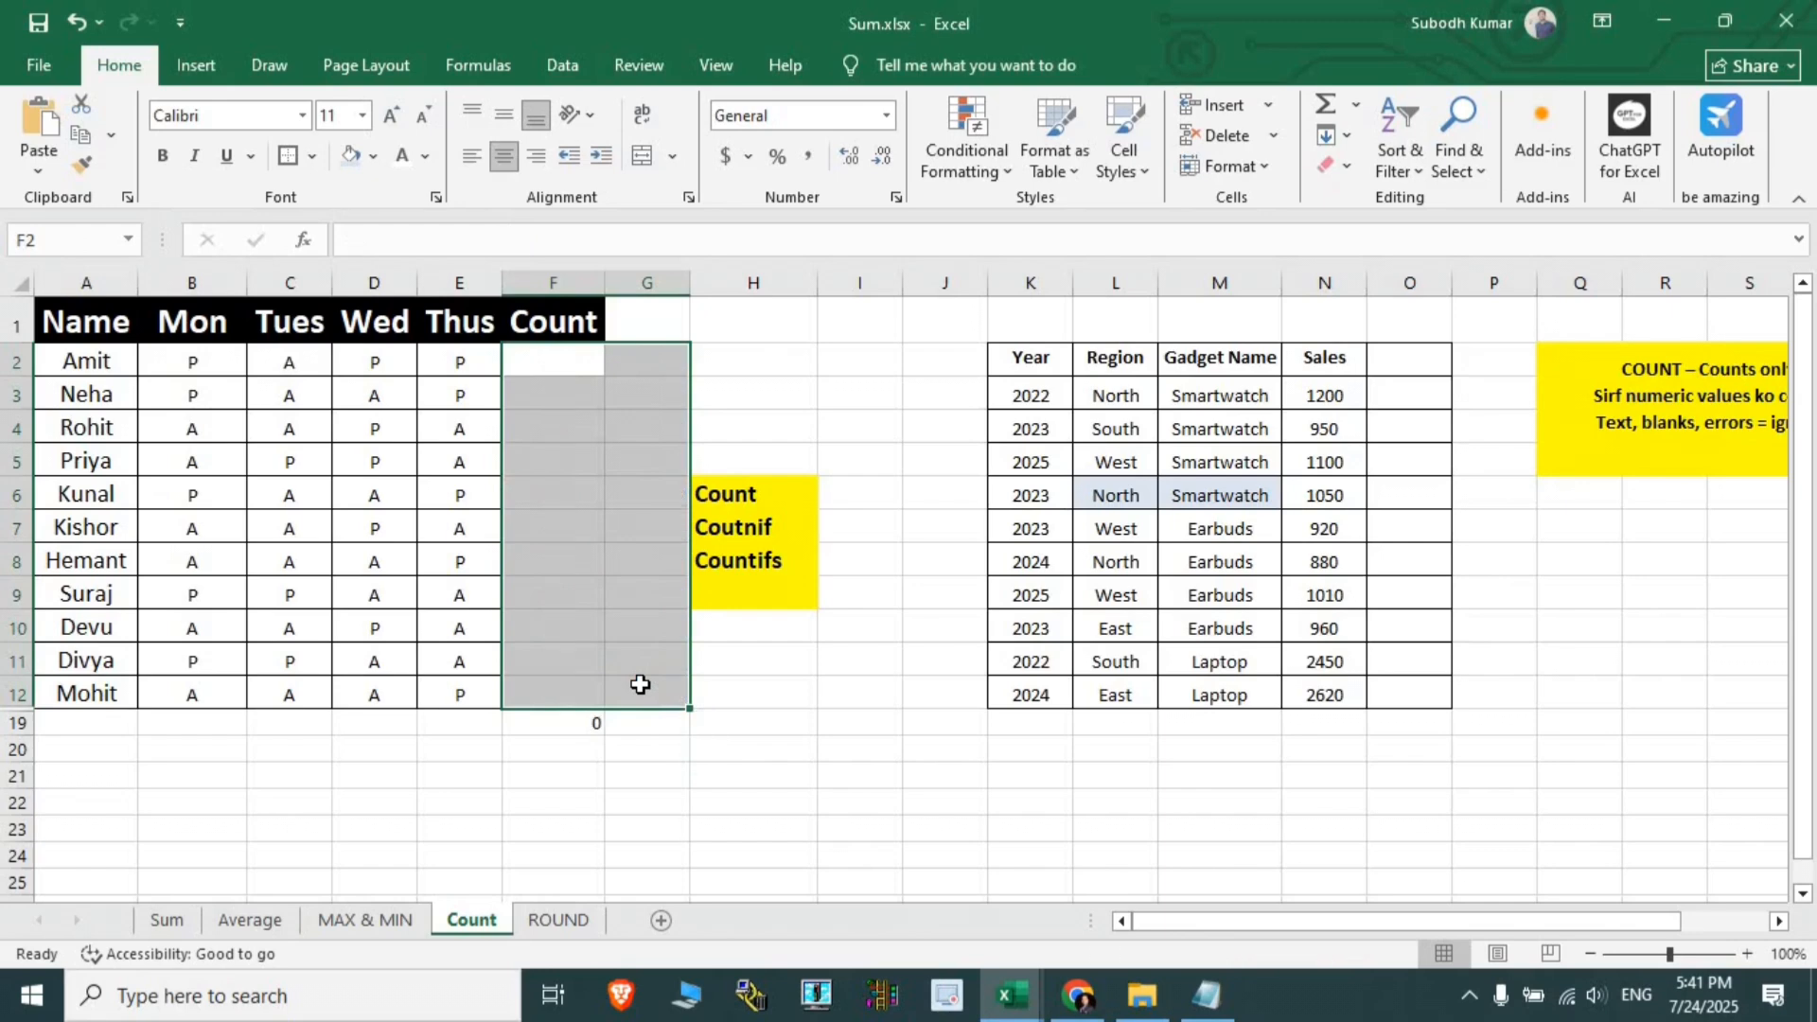
click(841, 620)
click(683, 566)
drag(795, 564, 861, 564)
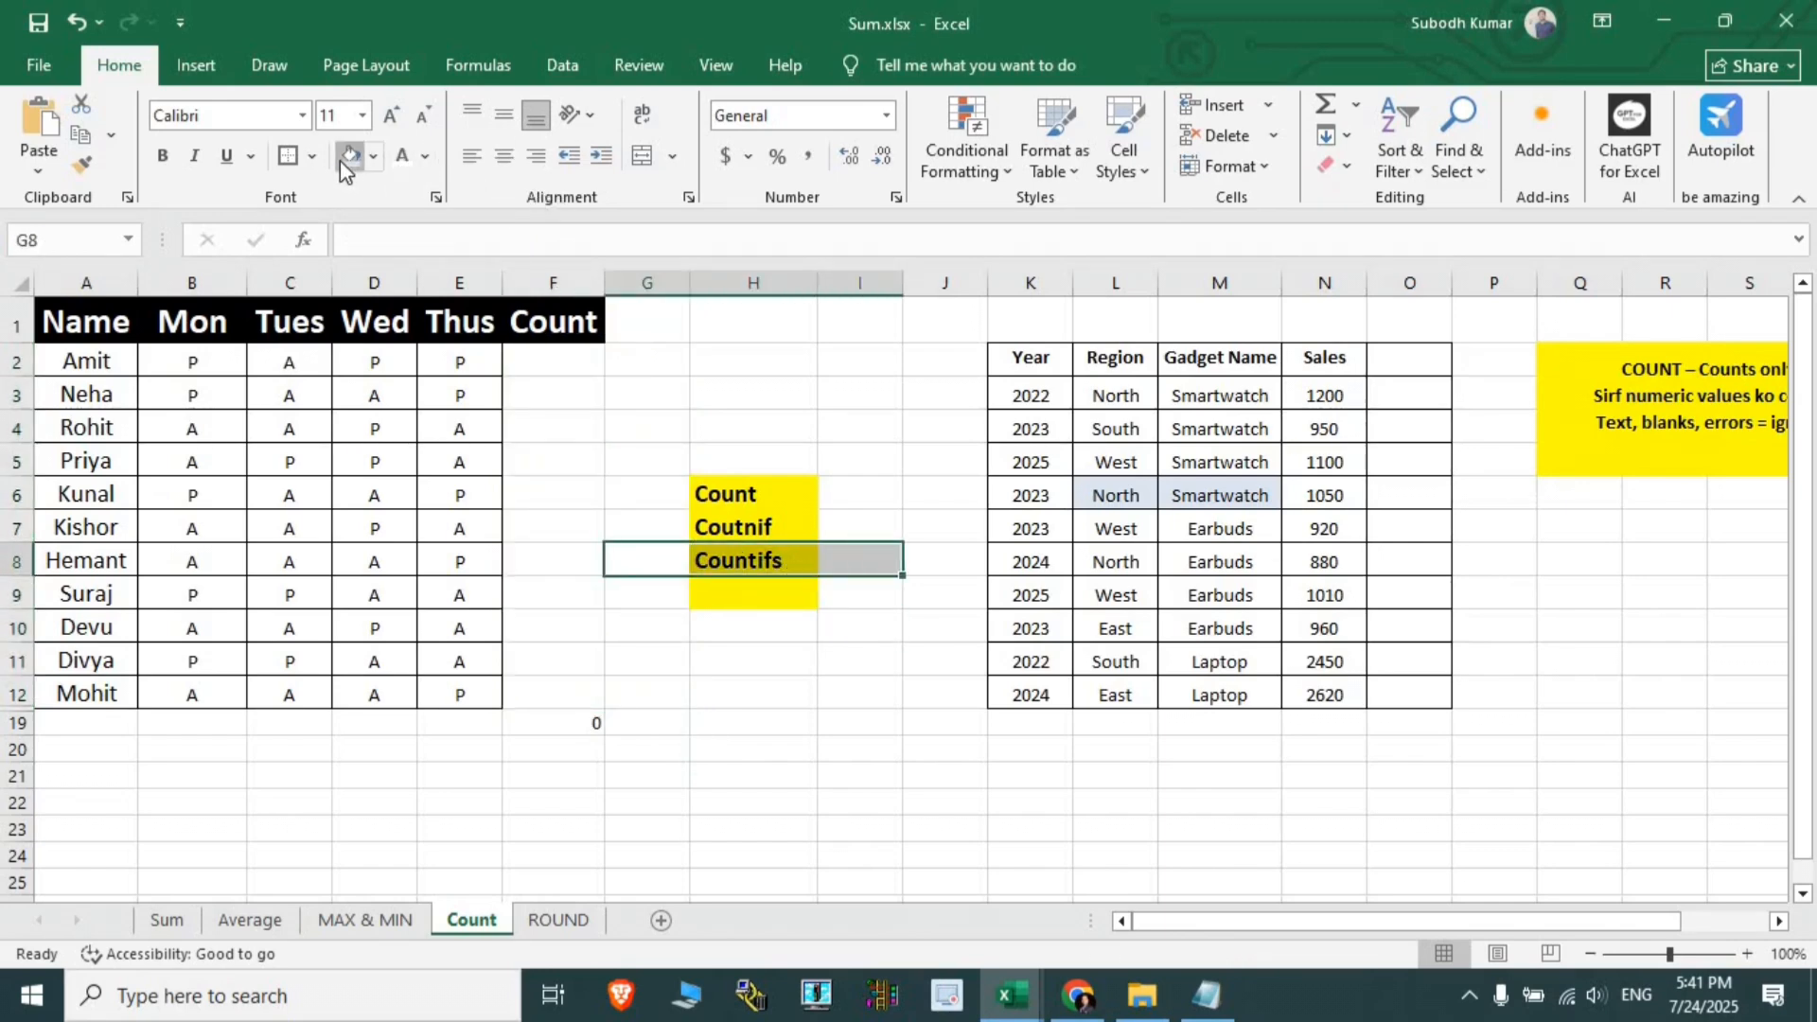
click(338, 162)
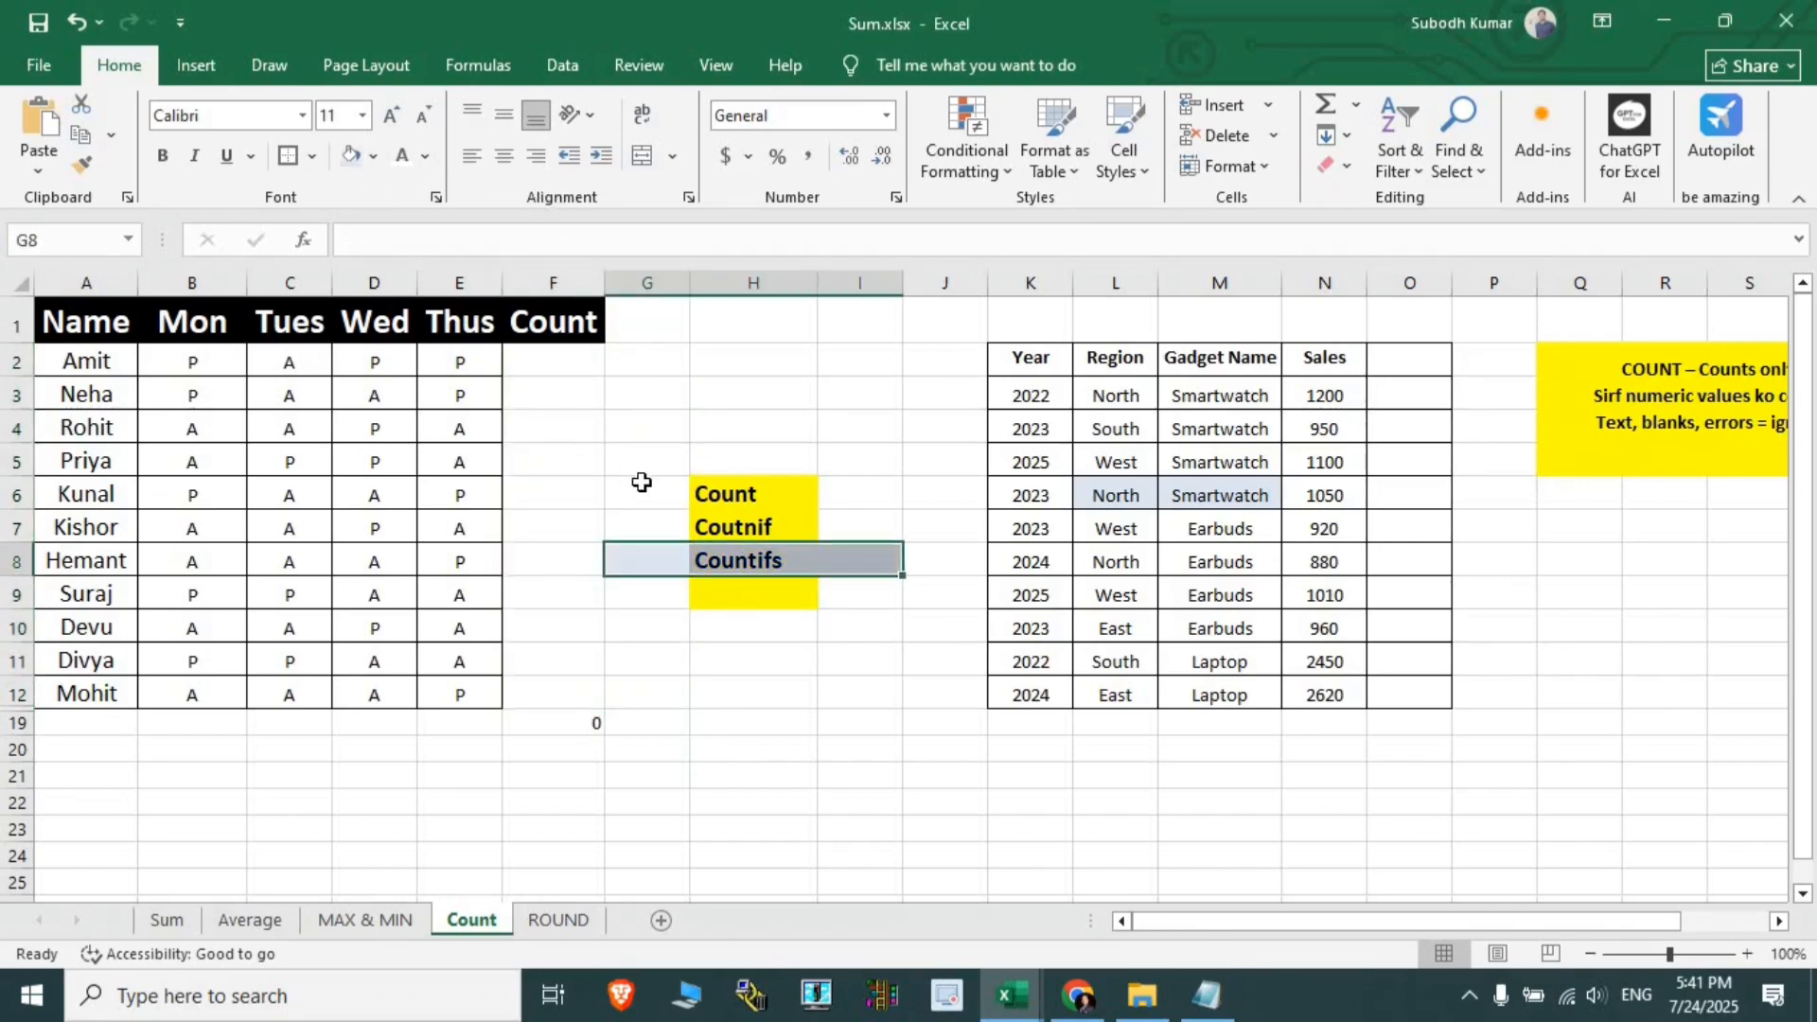
click(757, 525)
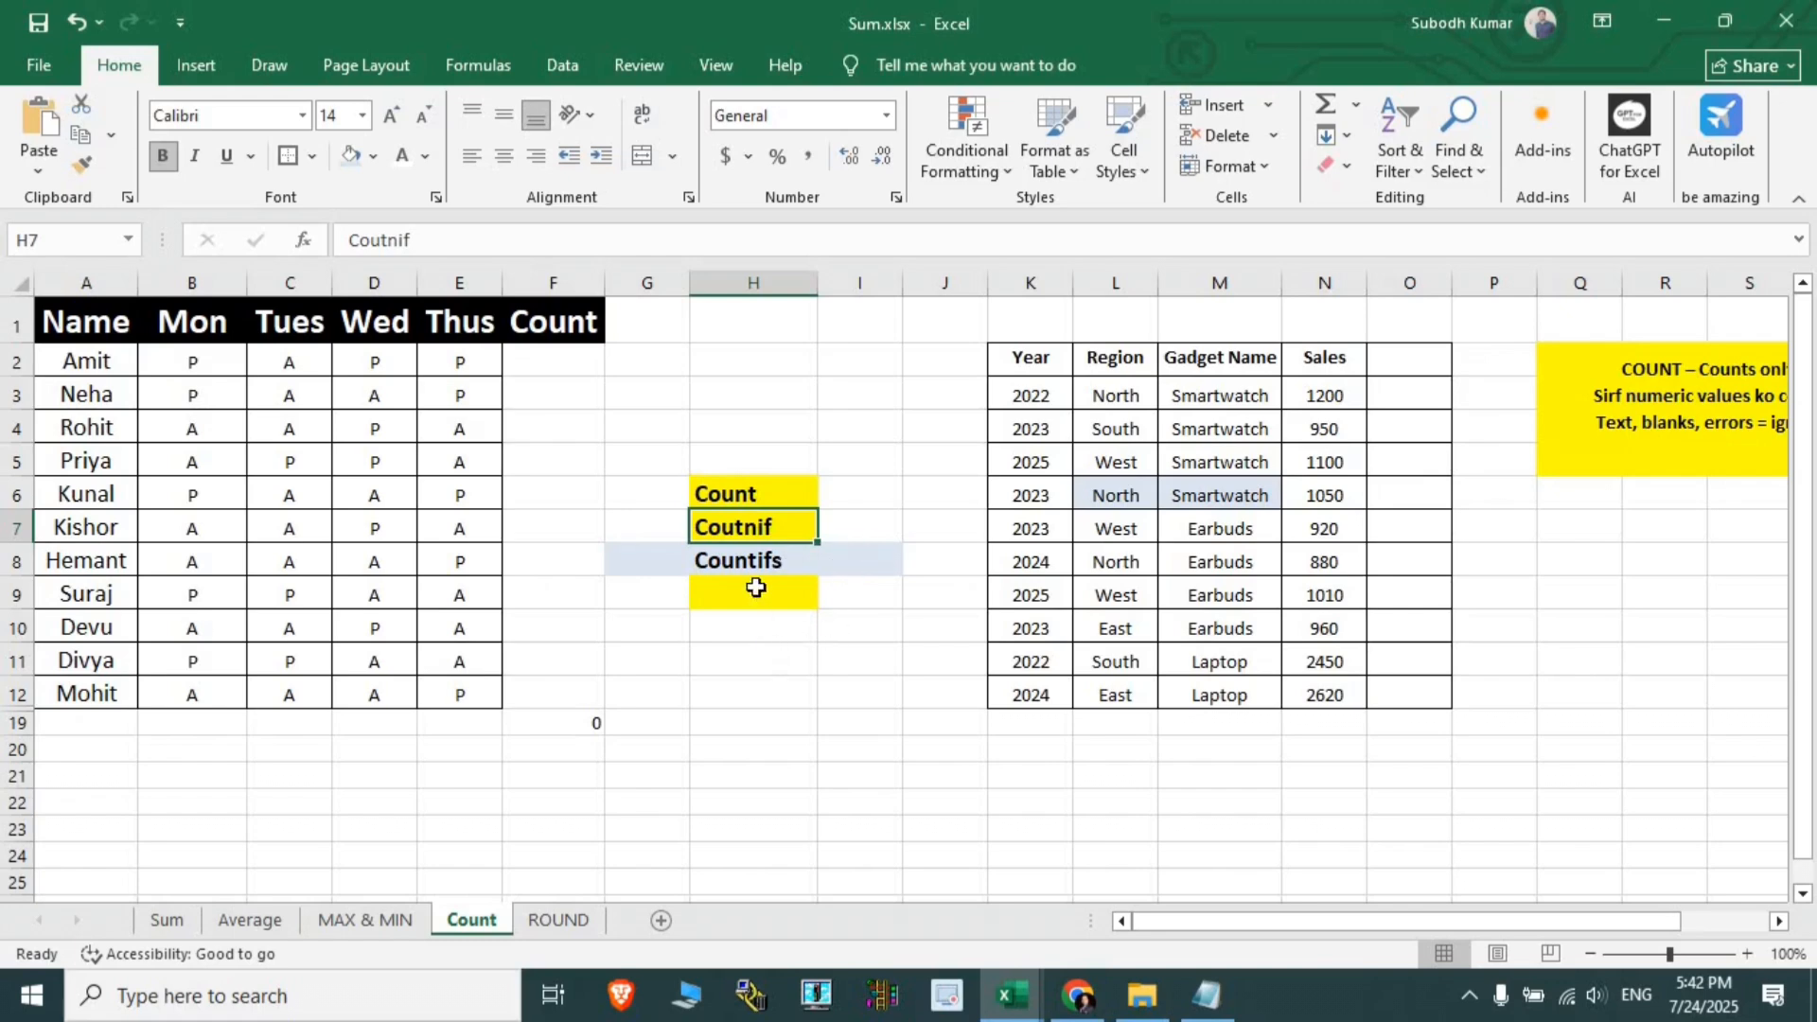
drag(999, 362, 1411, 697)
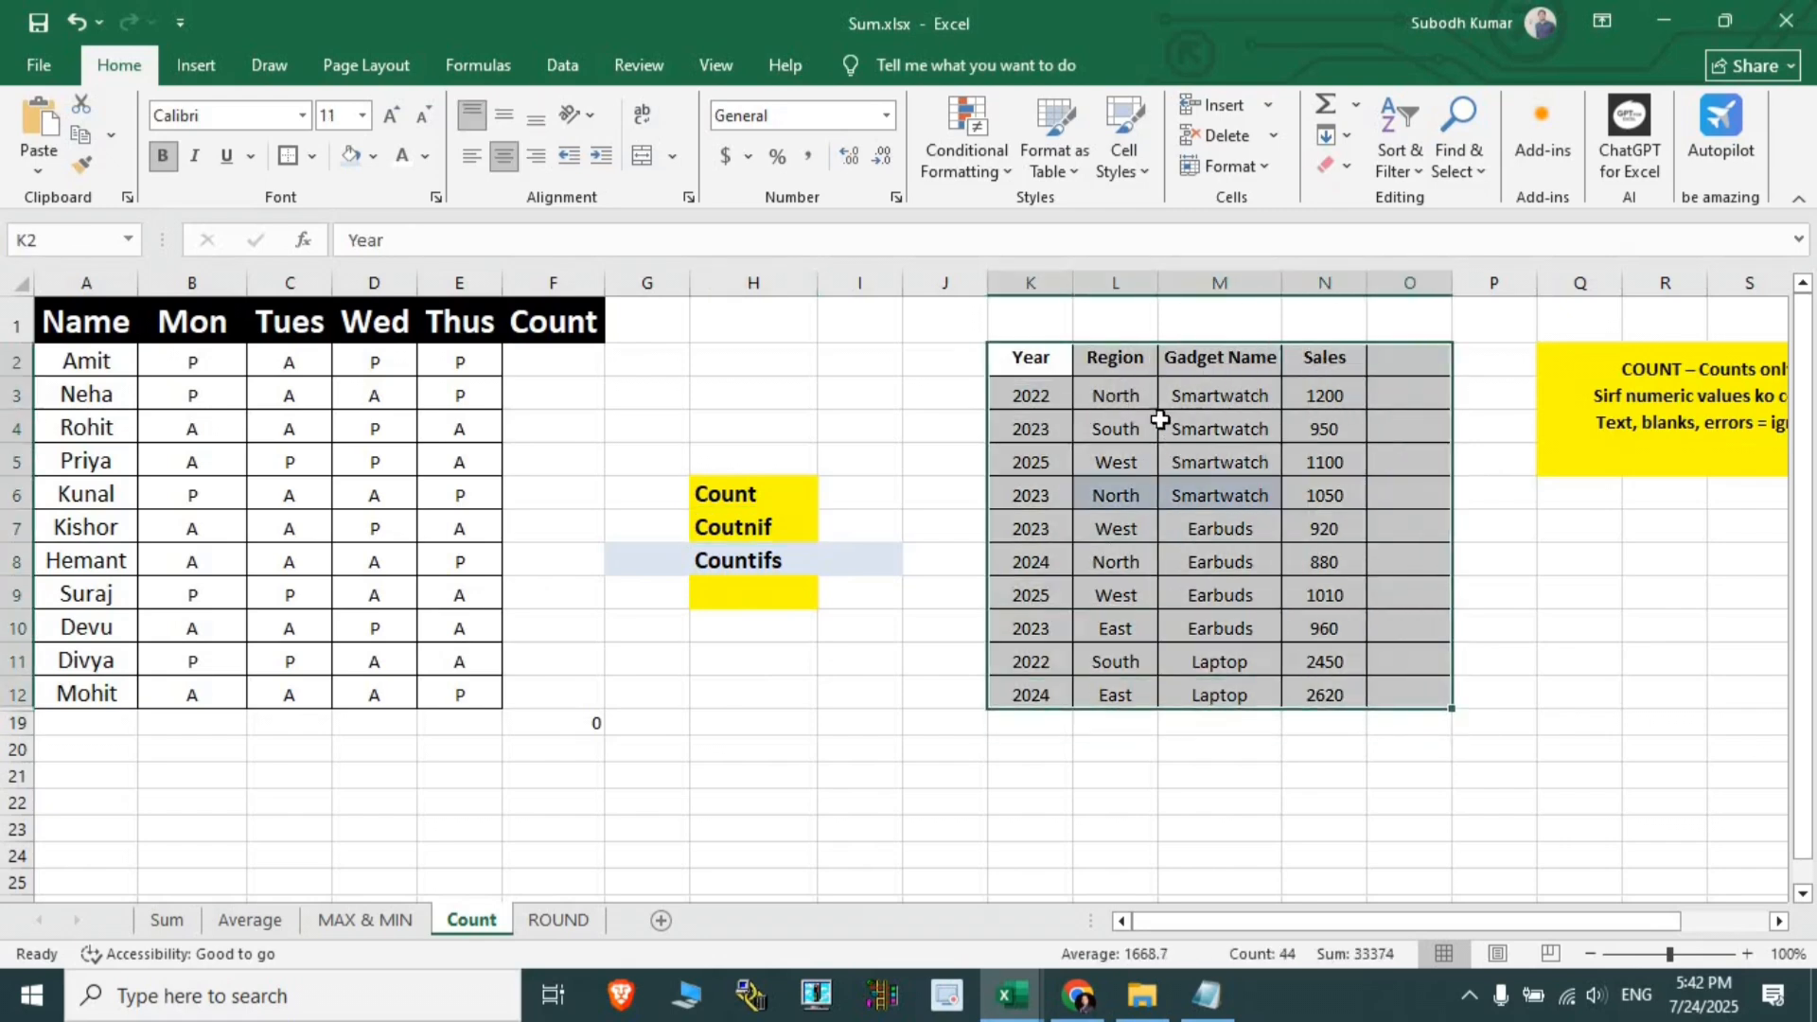
drag(1093, 489, 1237, 496)
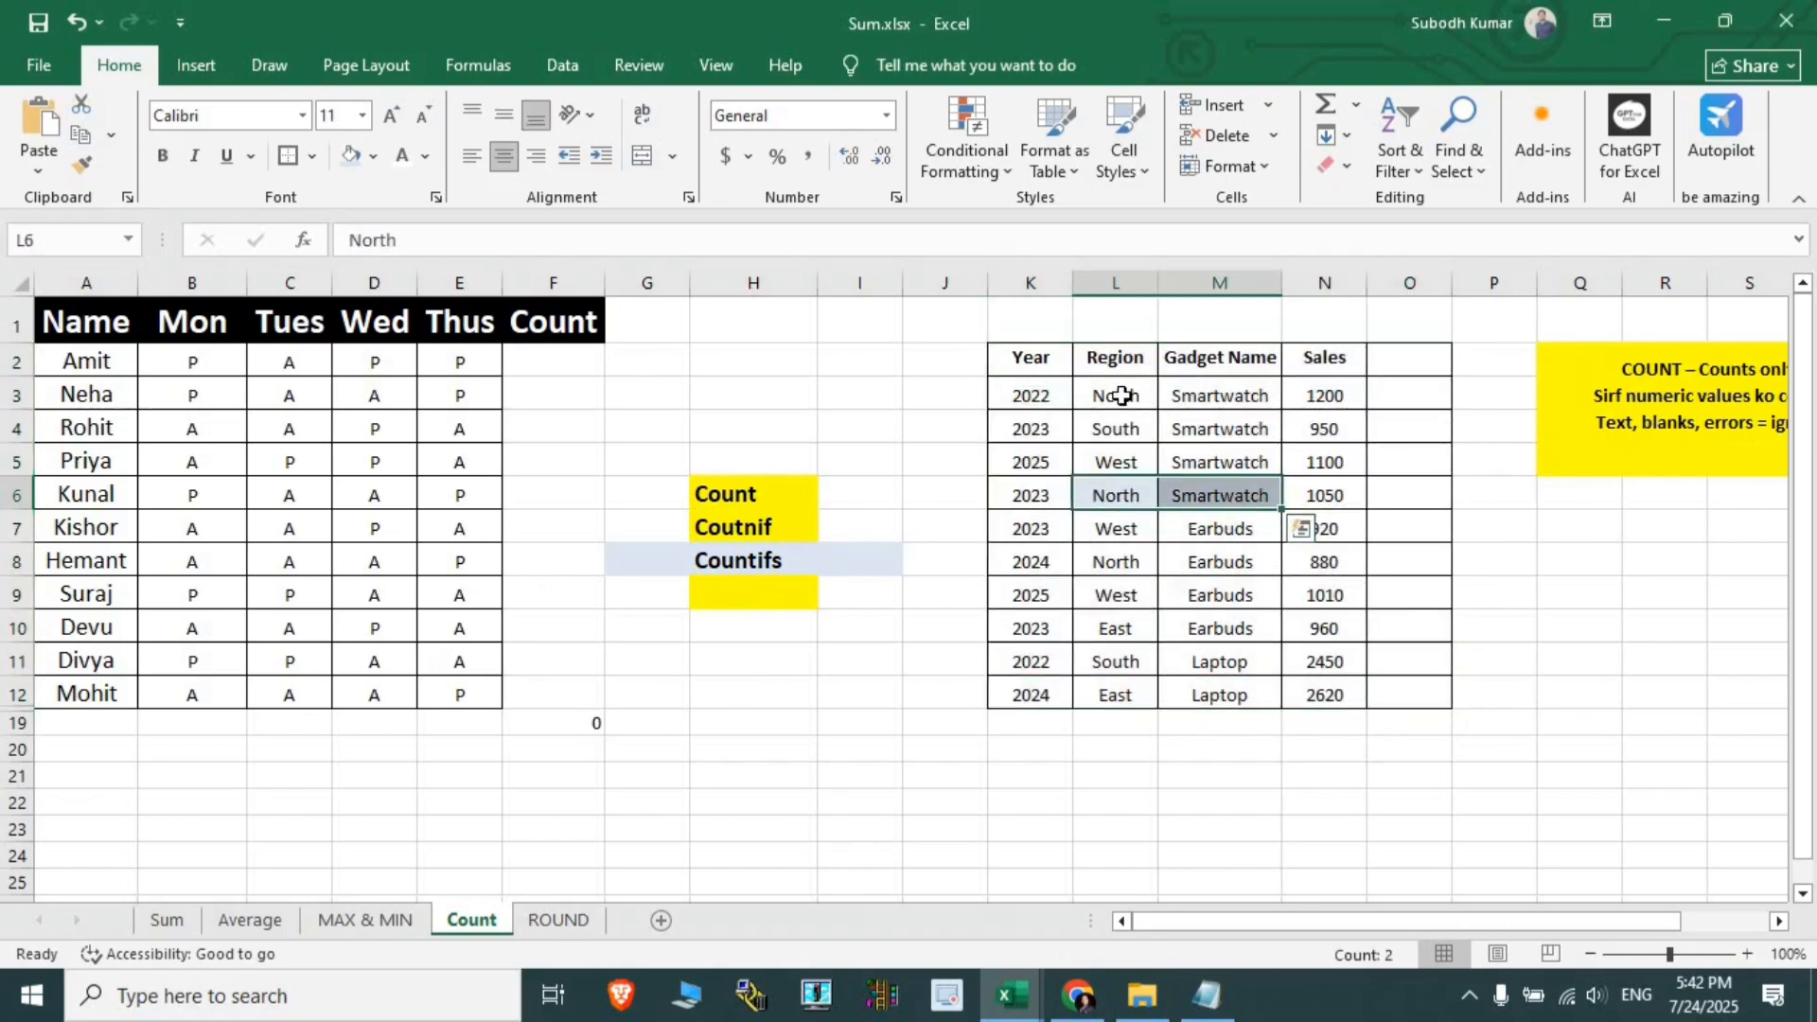
drag(1121, 395, 1323, 396)
click(1323, 395)
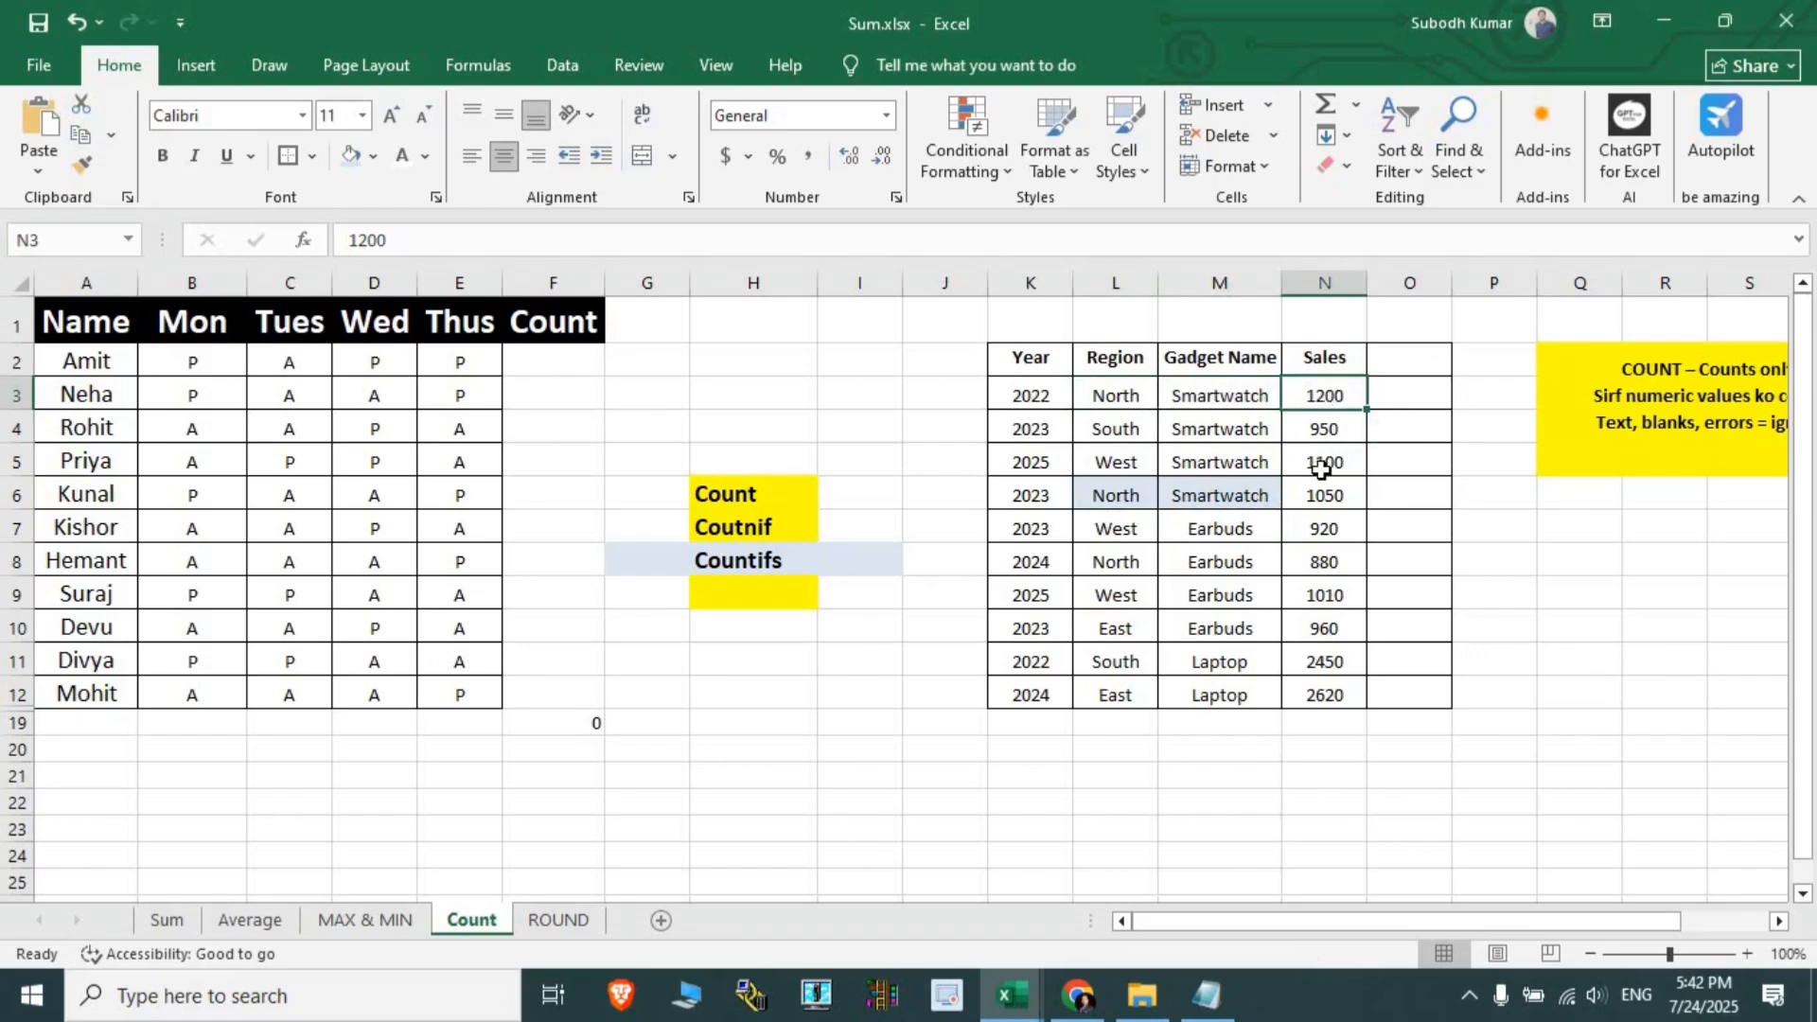
drag(1116, 495, 1188, 495)
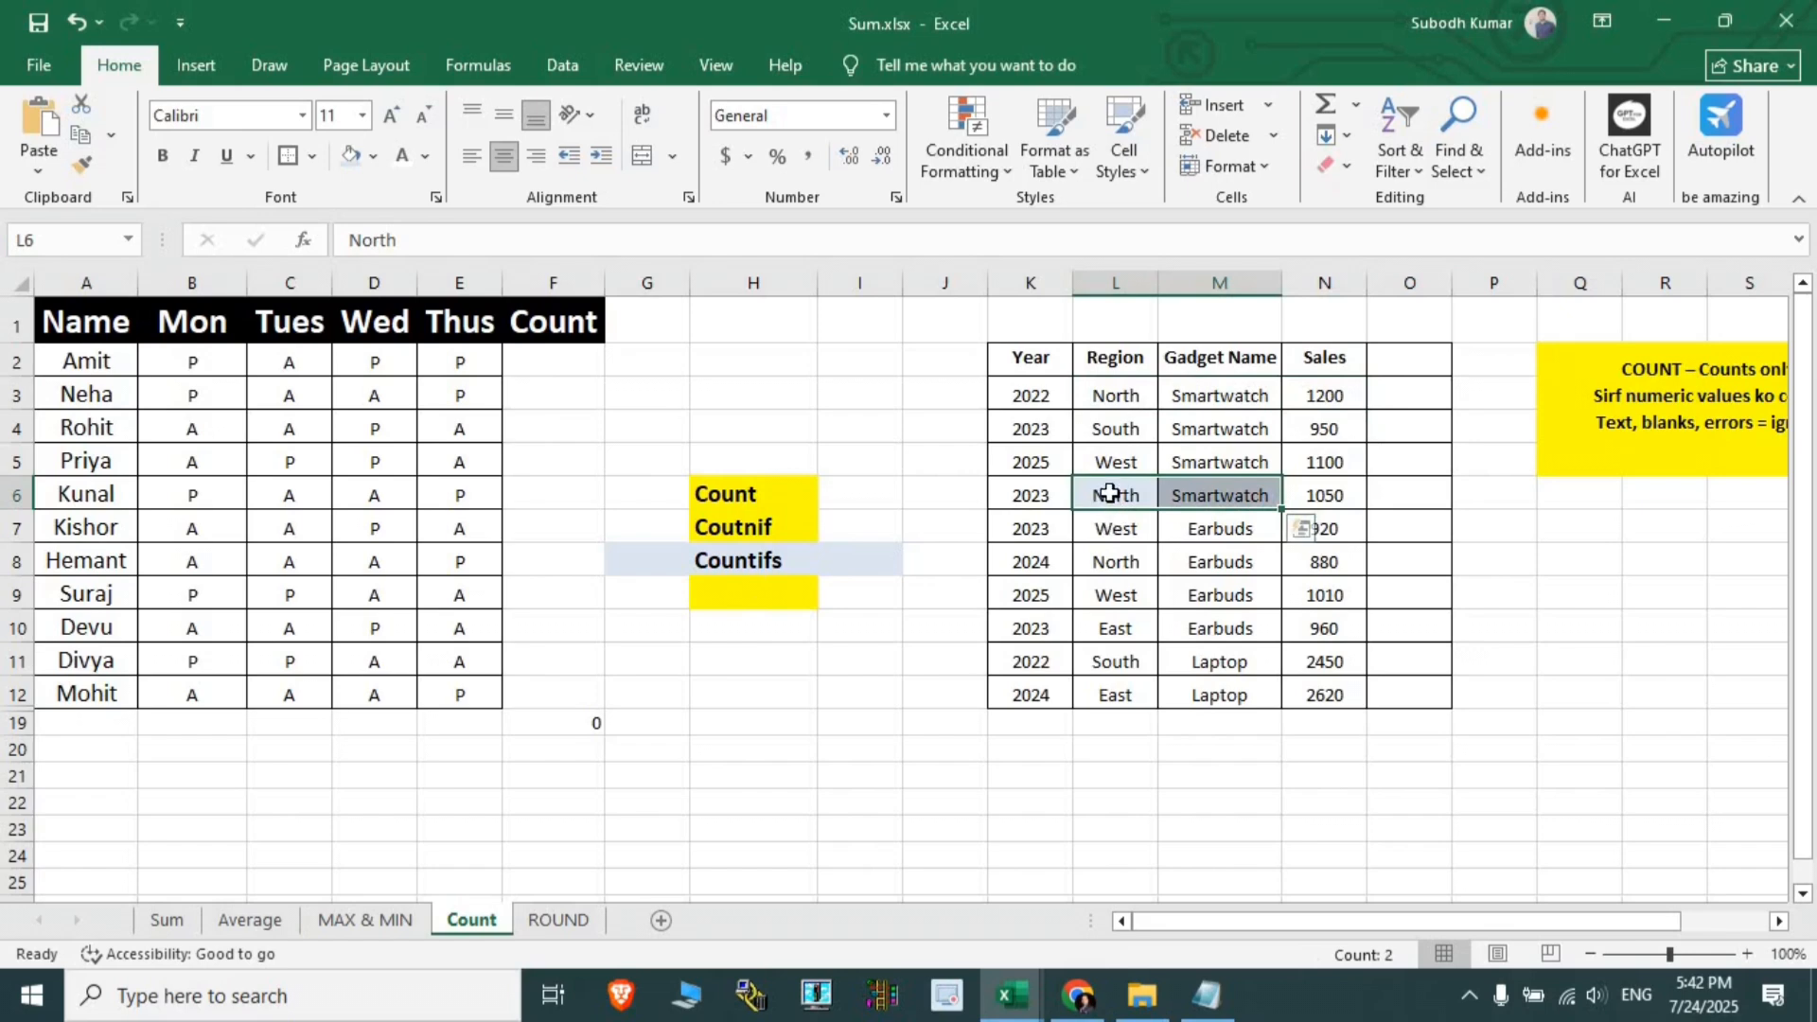
click(1202, 489)
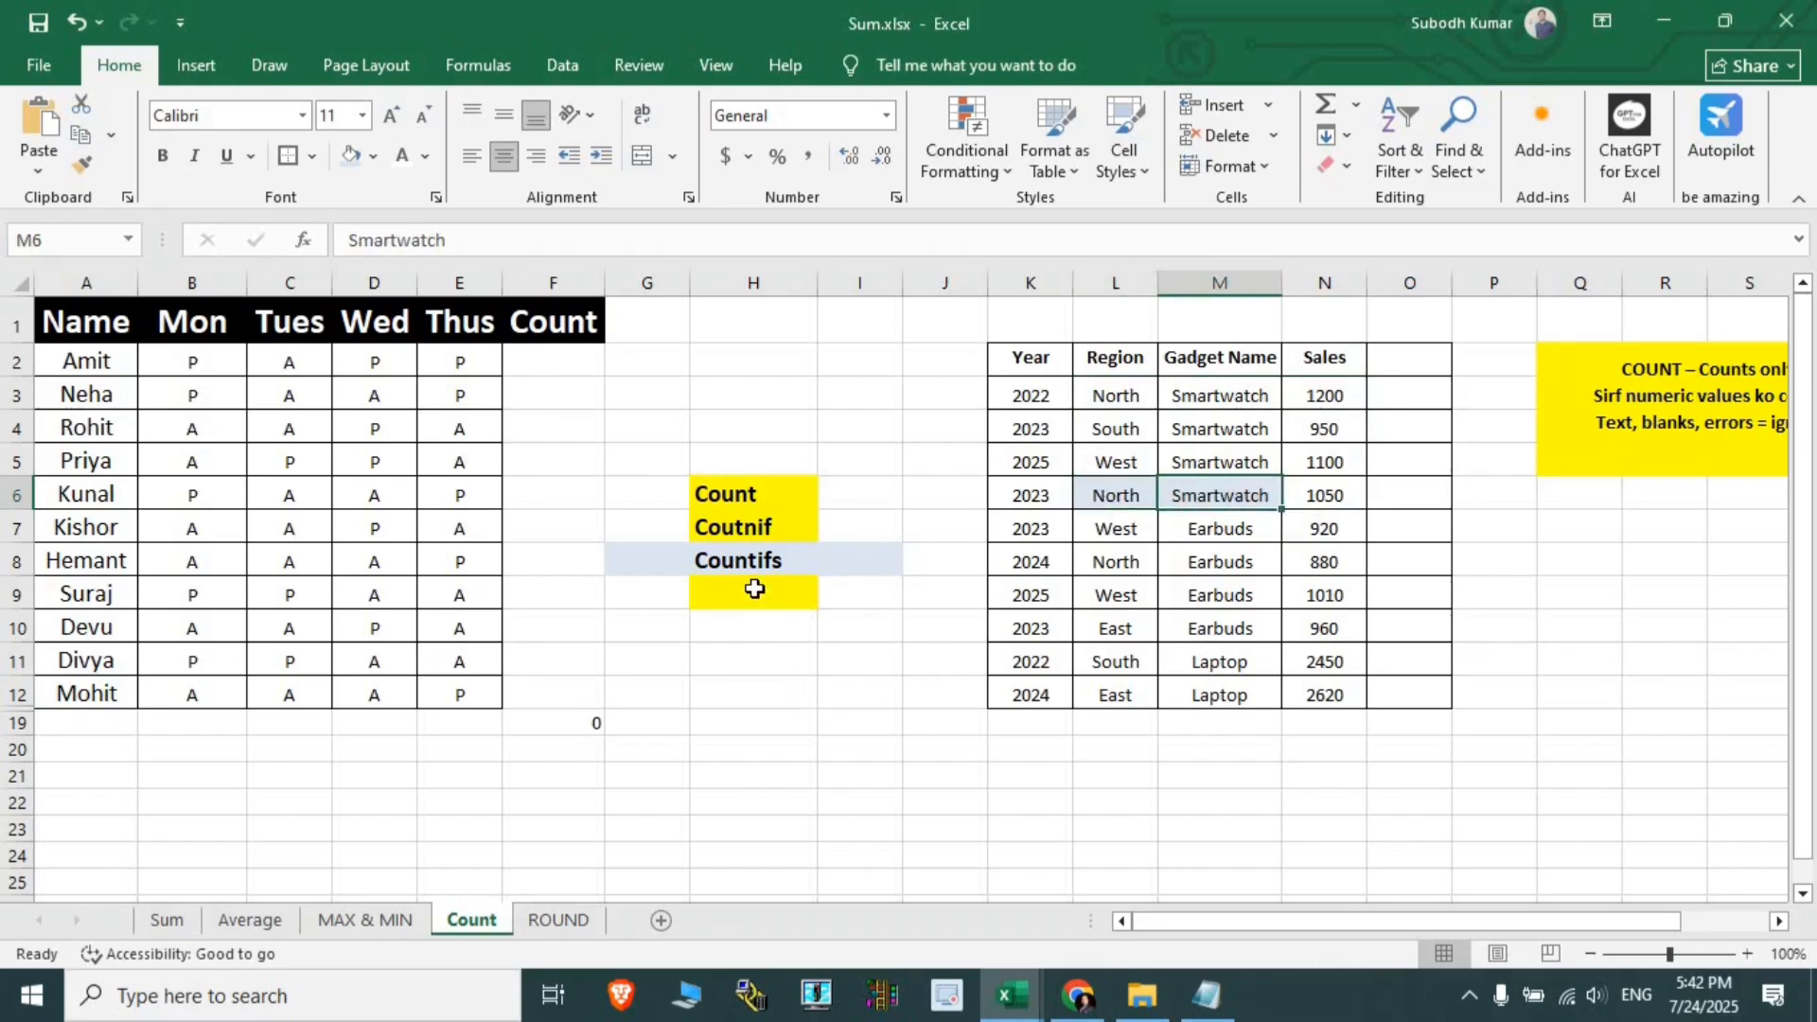
click(744, 566)
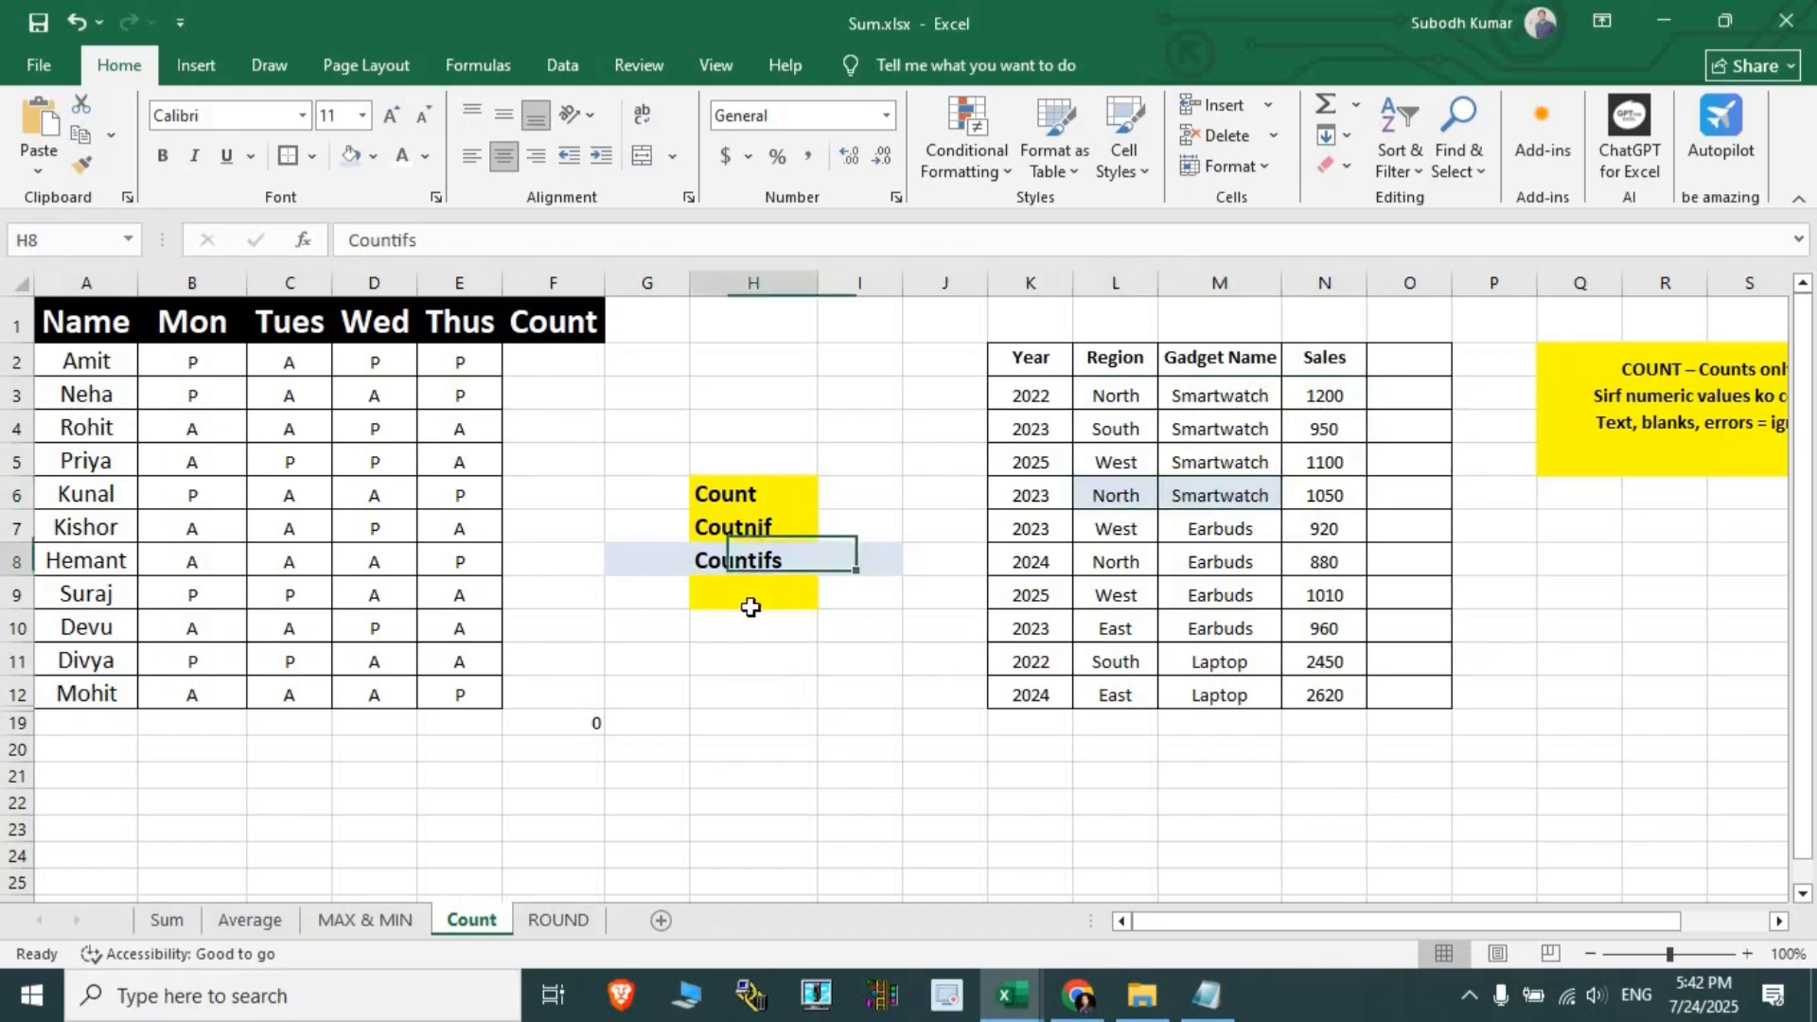
click(743, 749)
- Start =COUNTIFS in H20 with absolute Region range $L$3:$L$12 and criterion L6
text(=count)
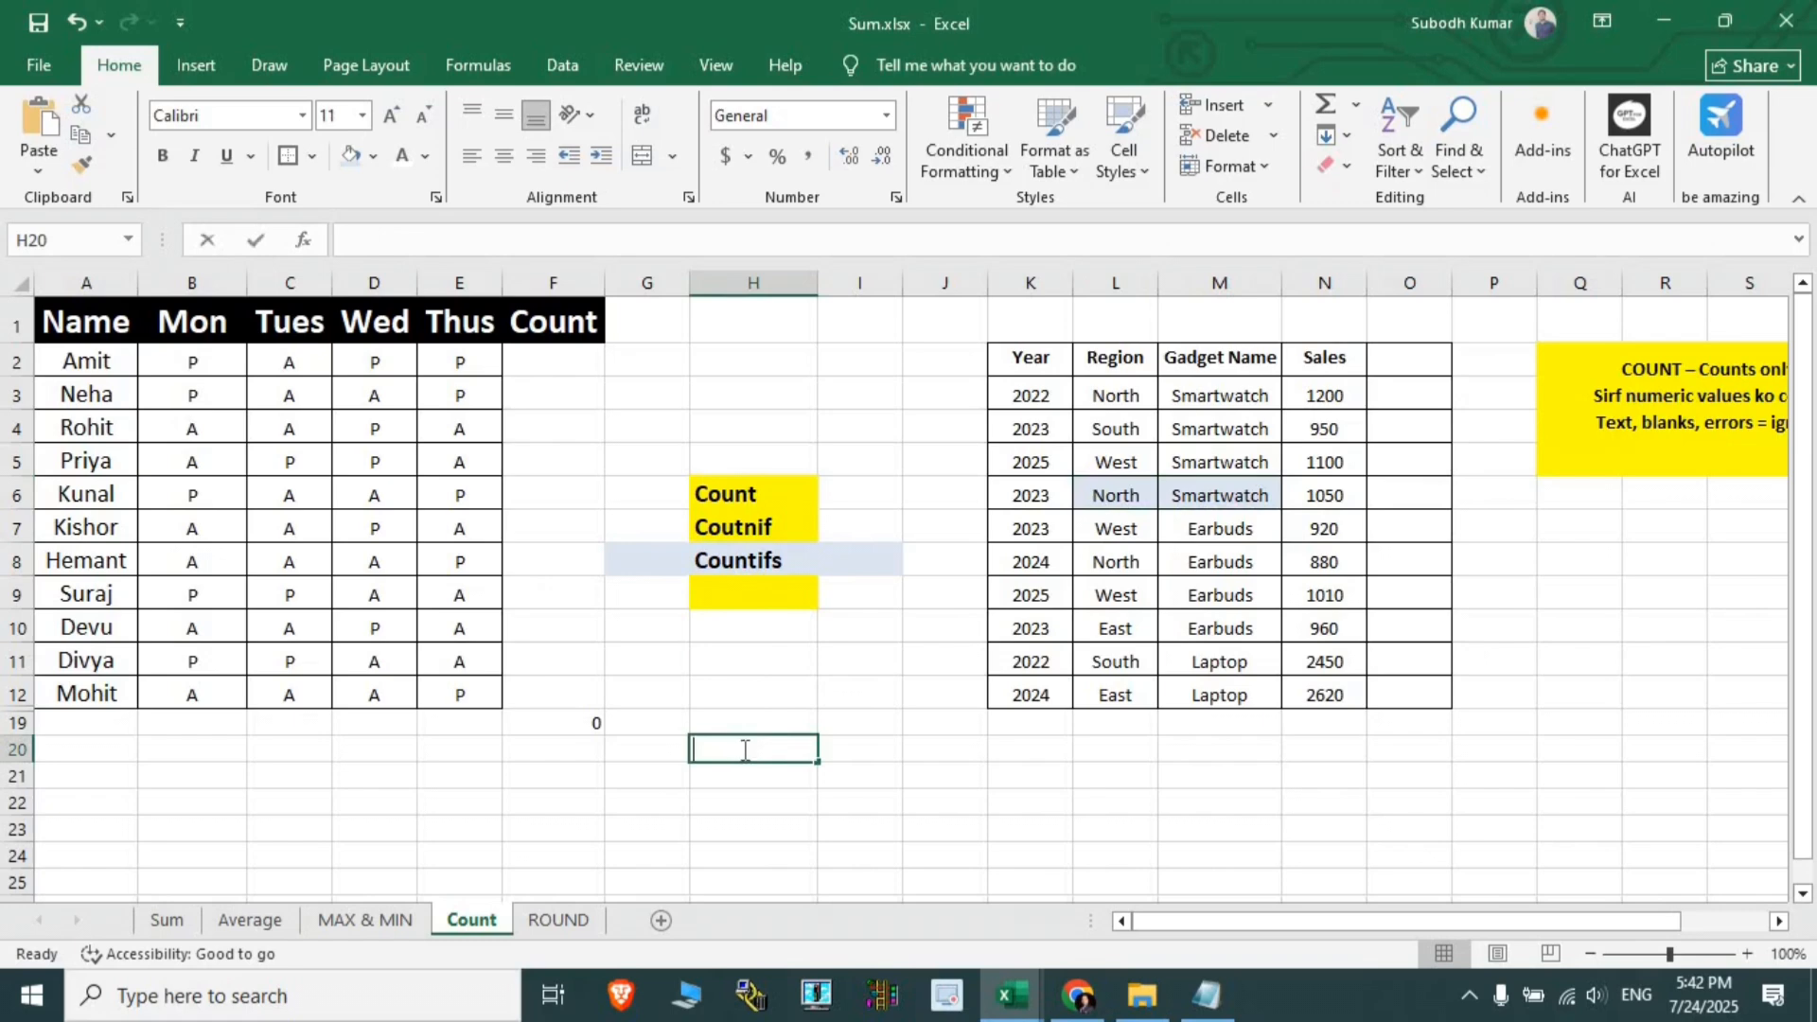
text(i)
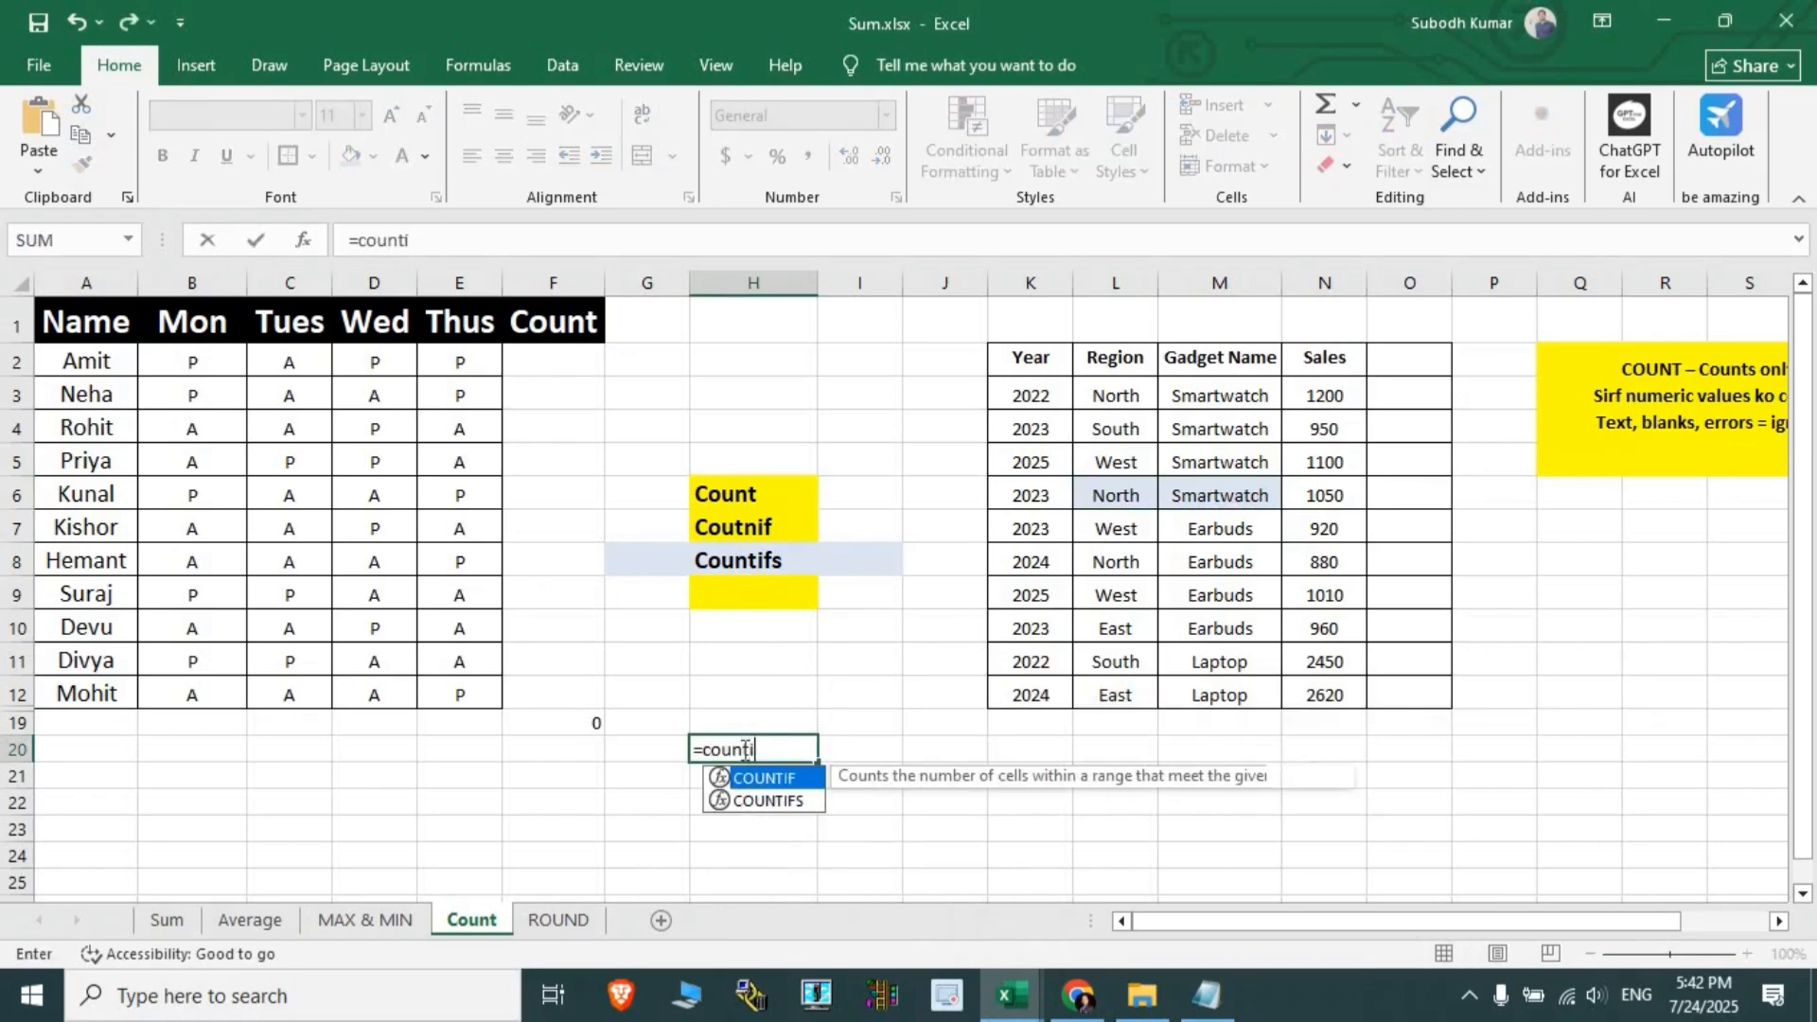
text(fs)
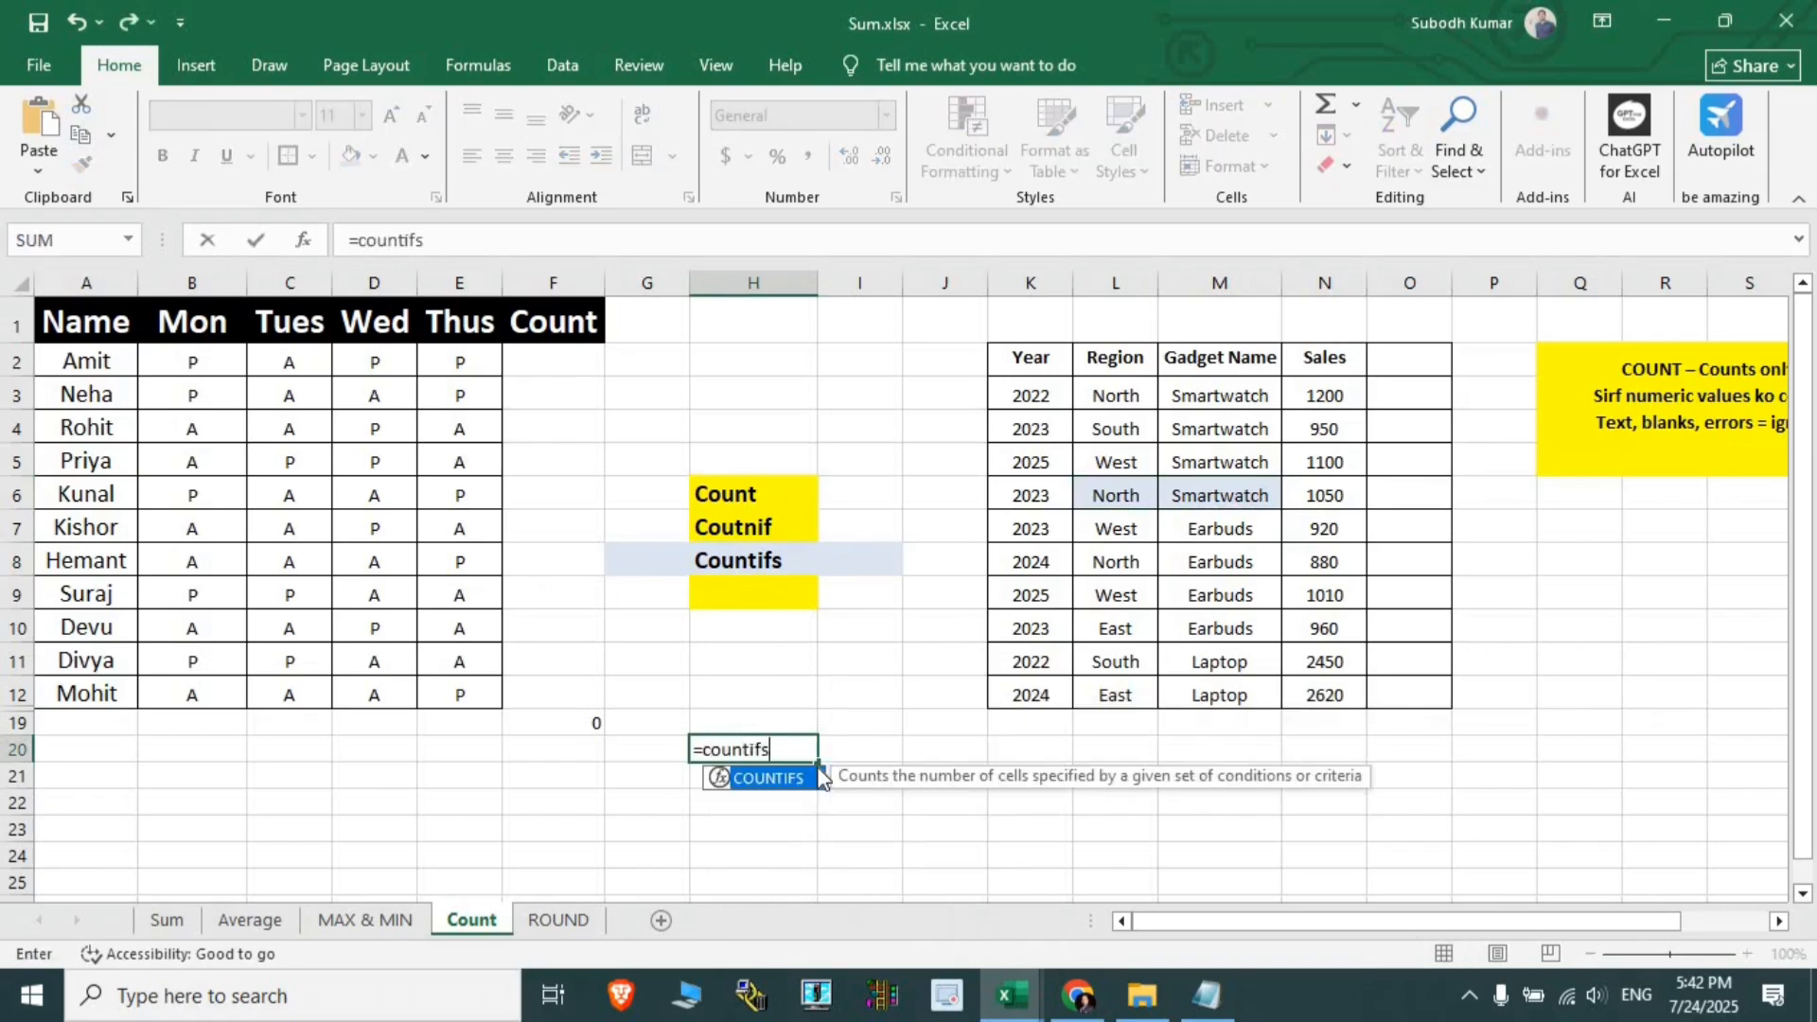
double_click(820, 778)
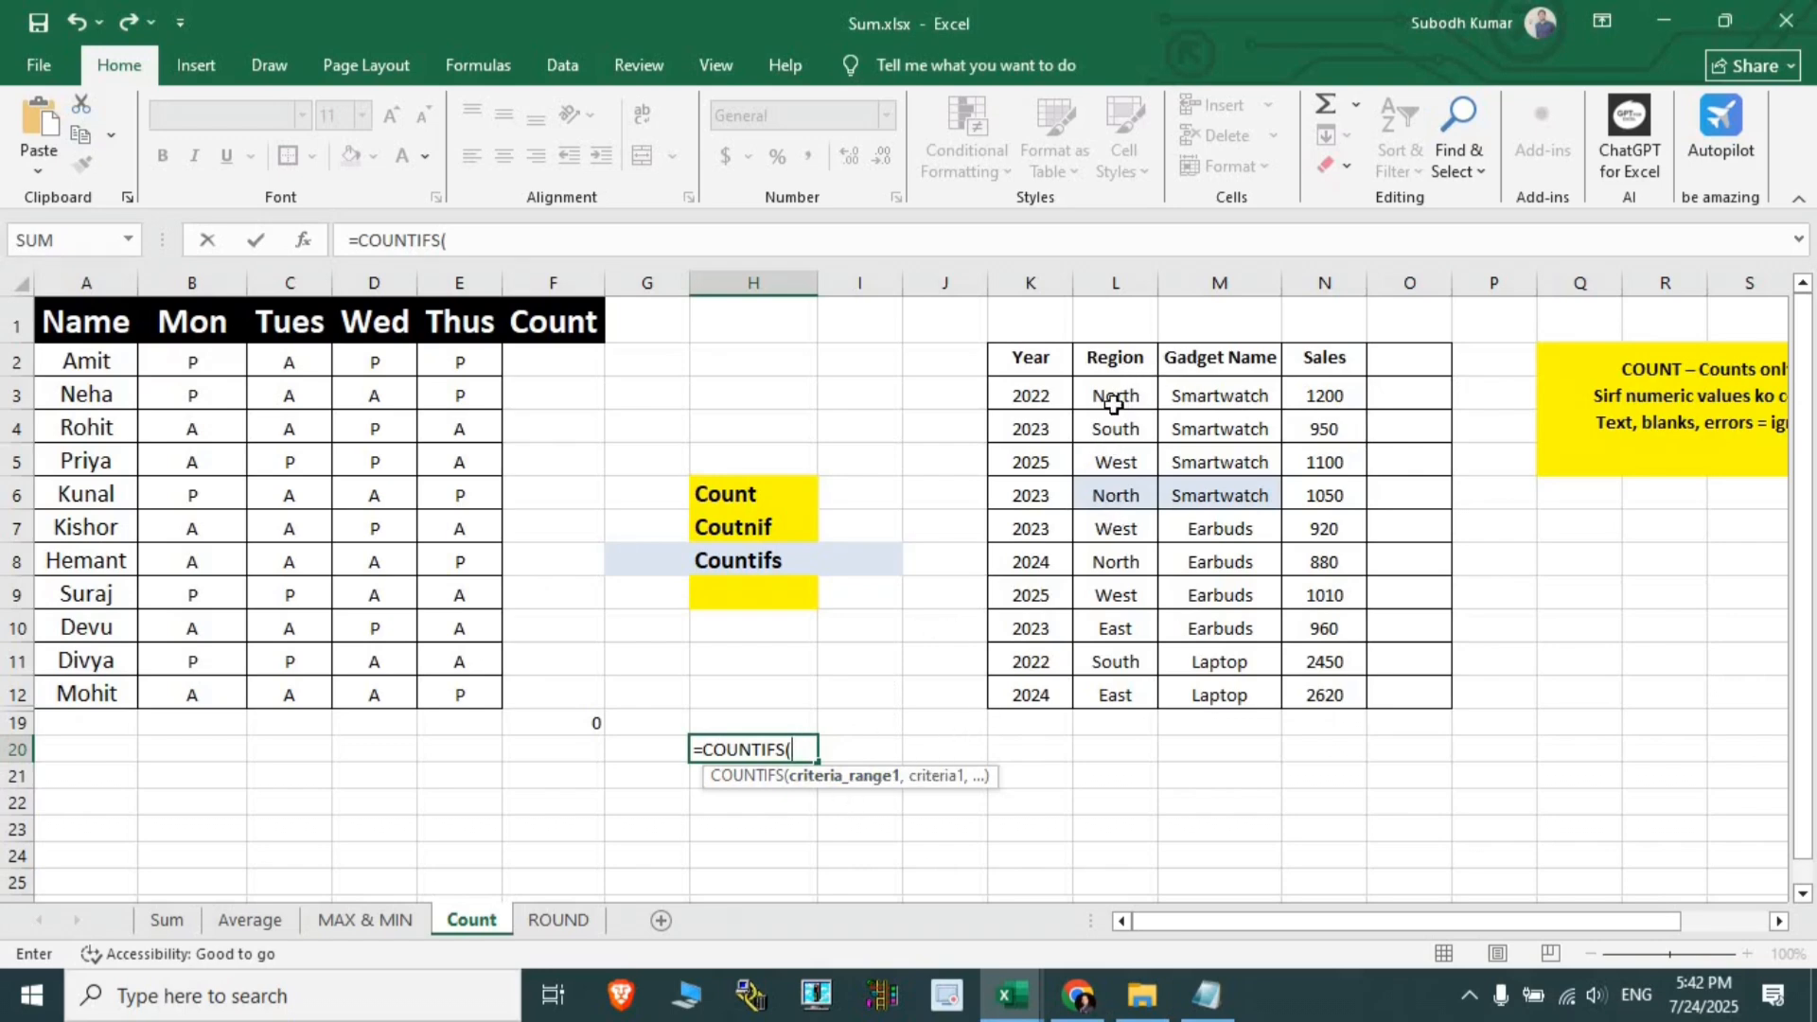
drag(1114, 394, 1118, 697)
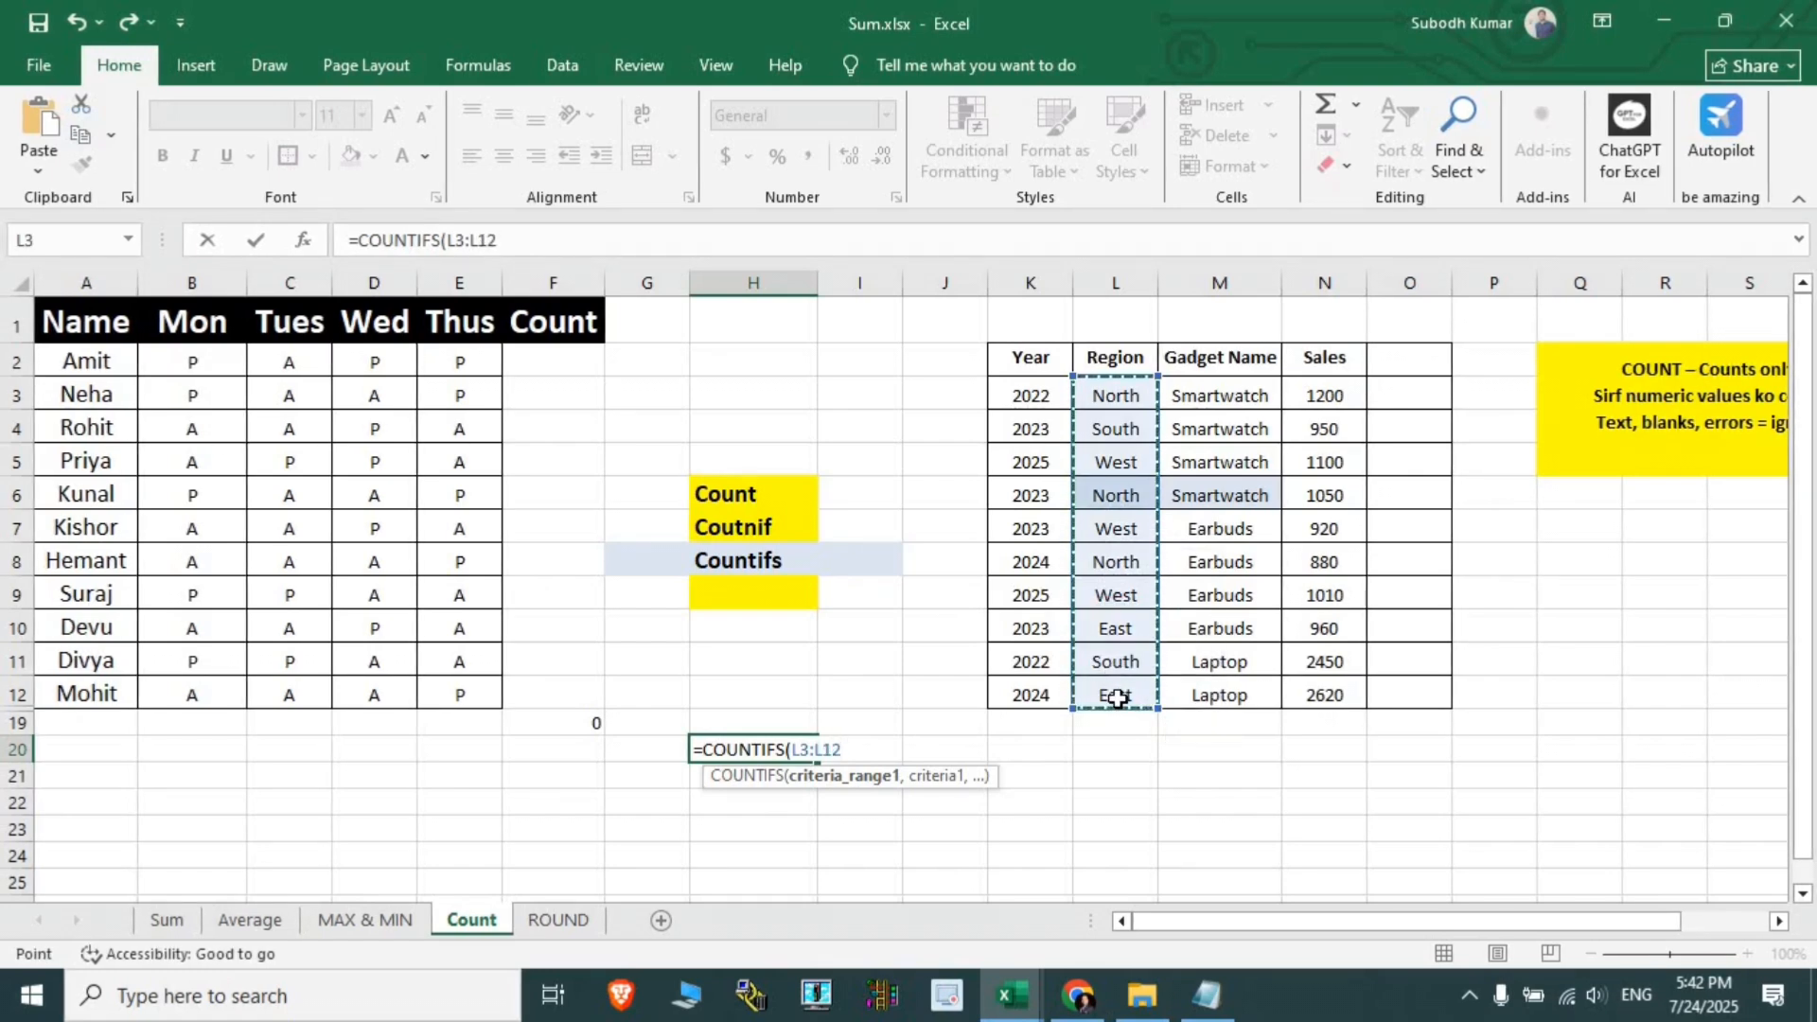
key(F4)
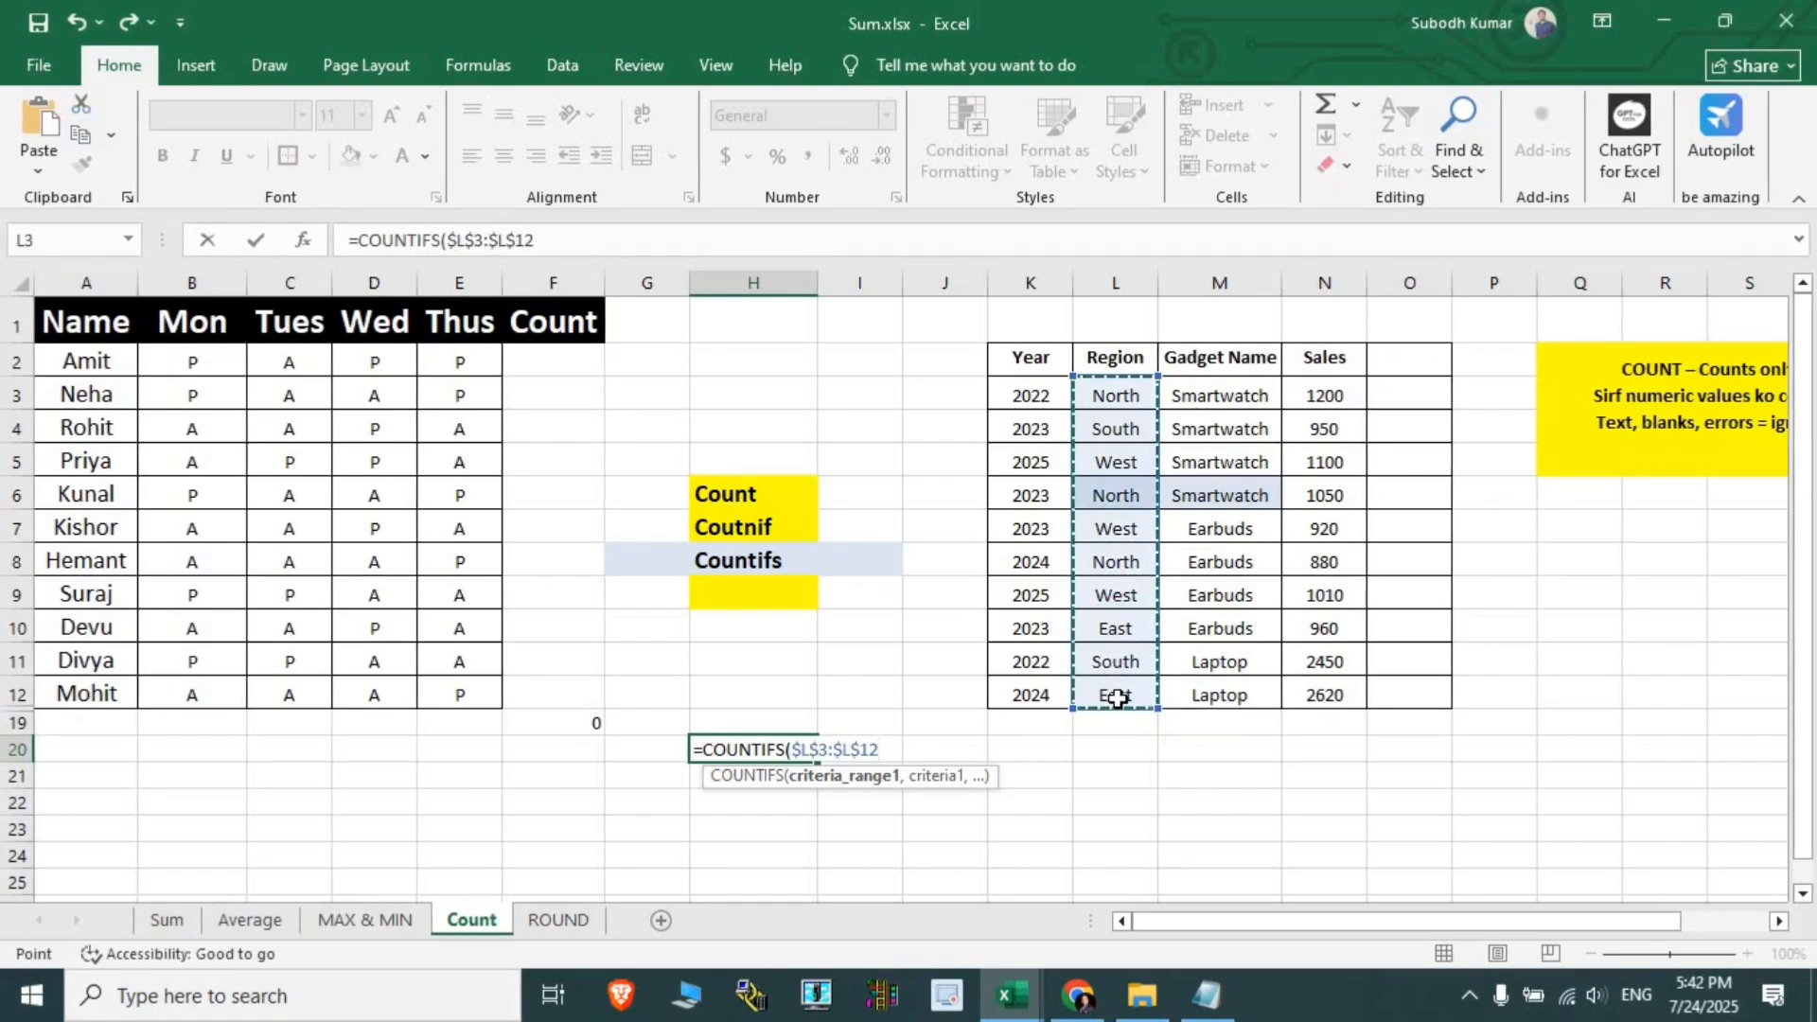
text(,)
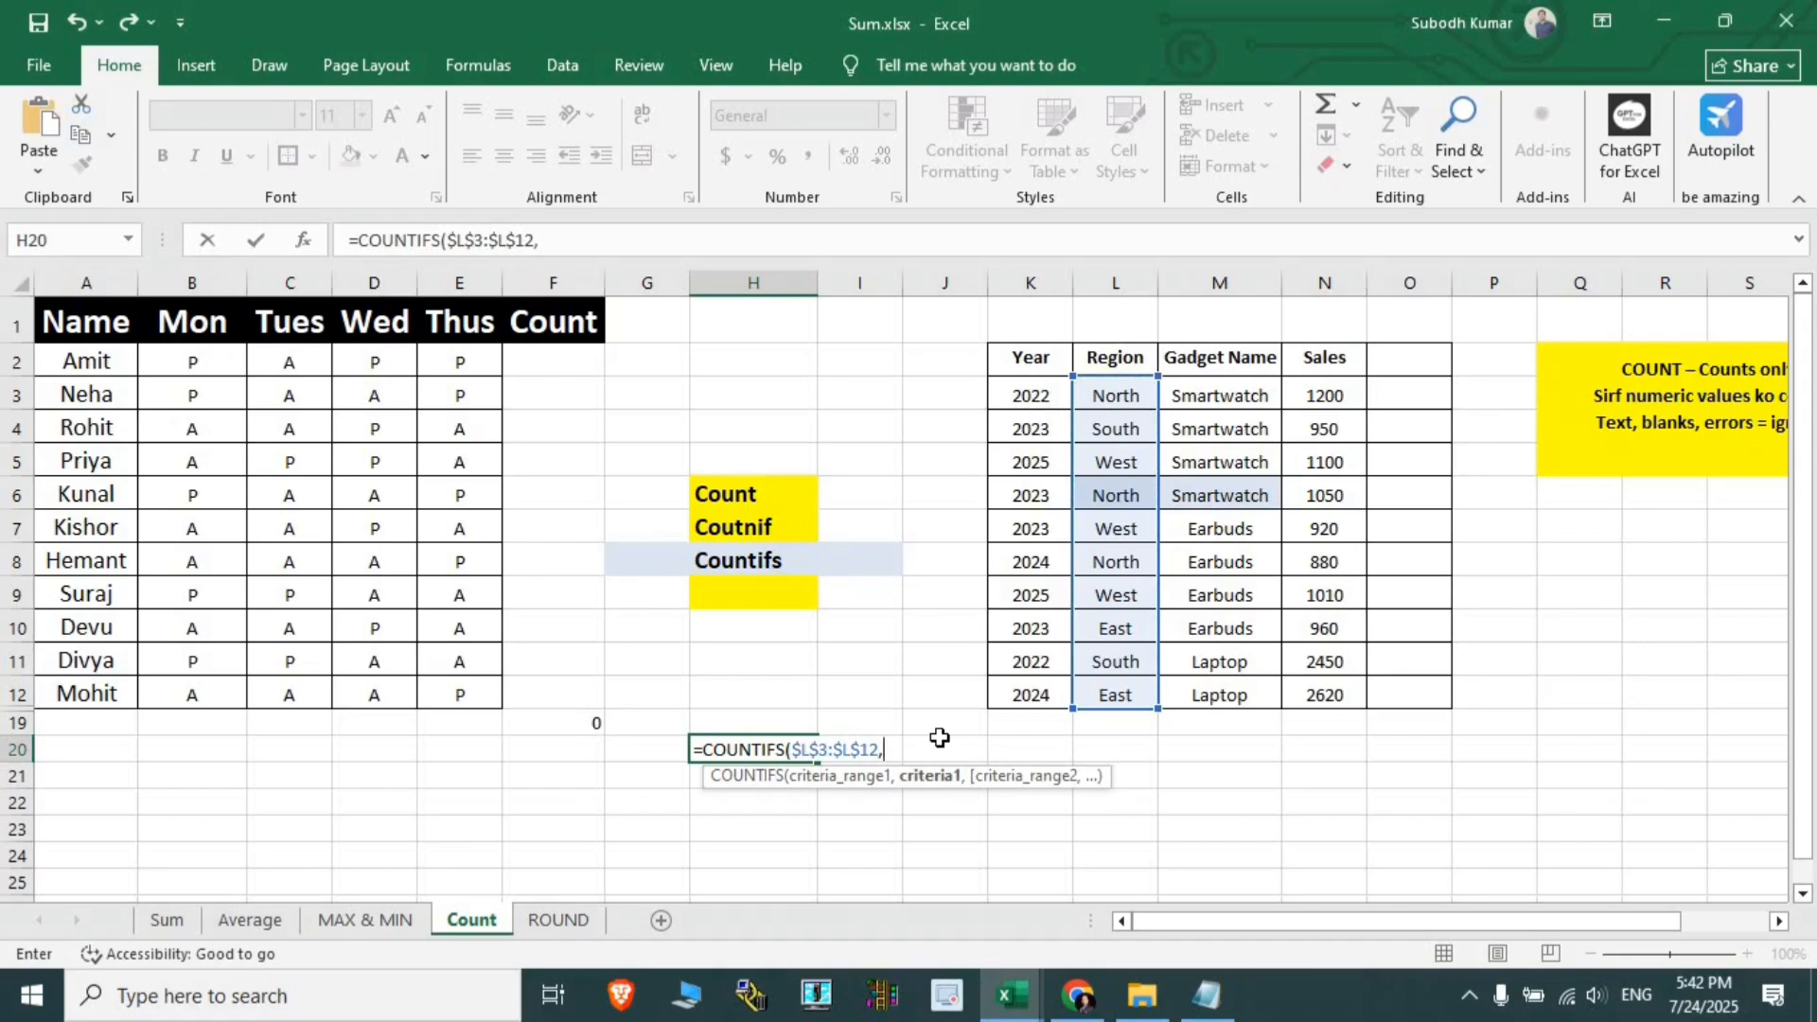
click(1118, 491)
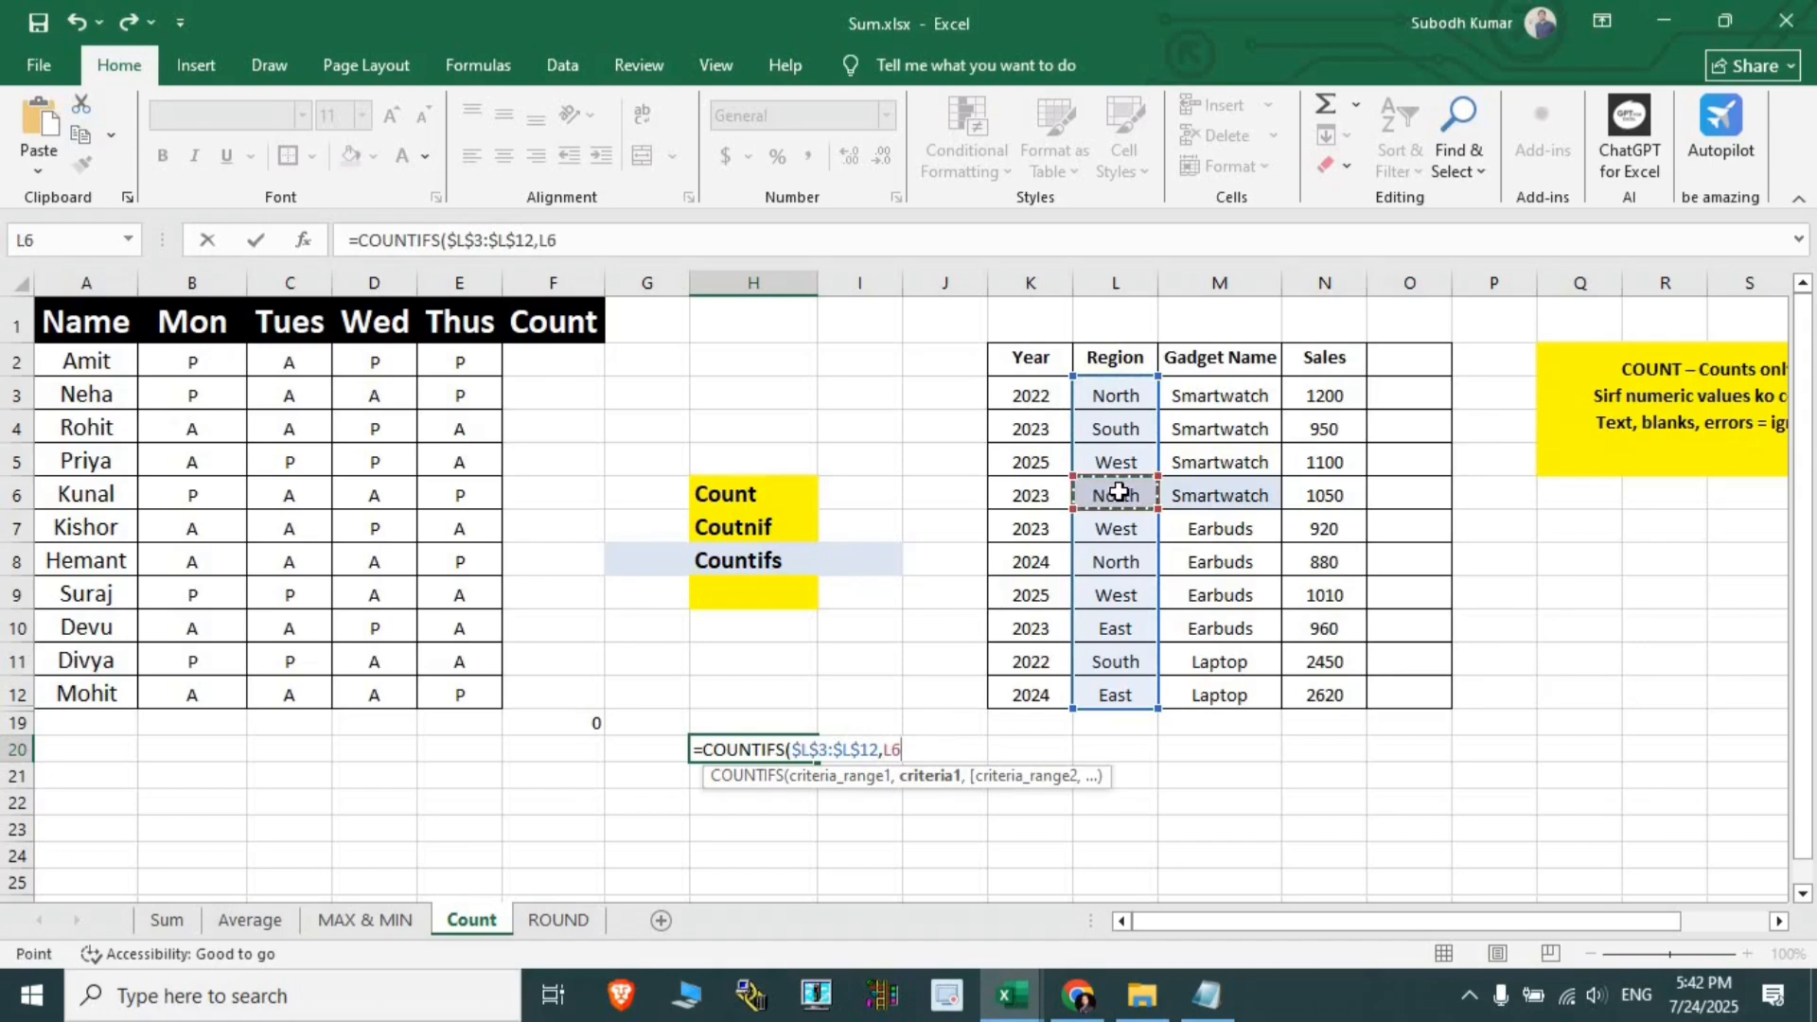
- Add absolute Gadget Name range $M$3:$M$12 with criterion M6, so the count returns 2
text(,)
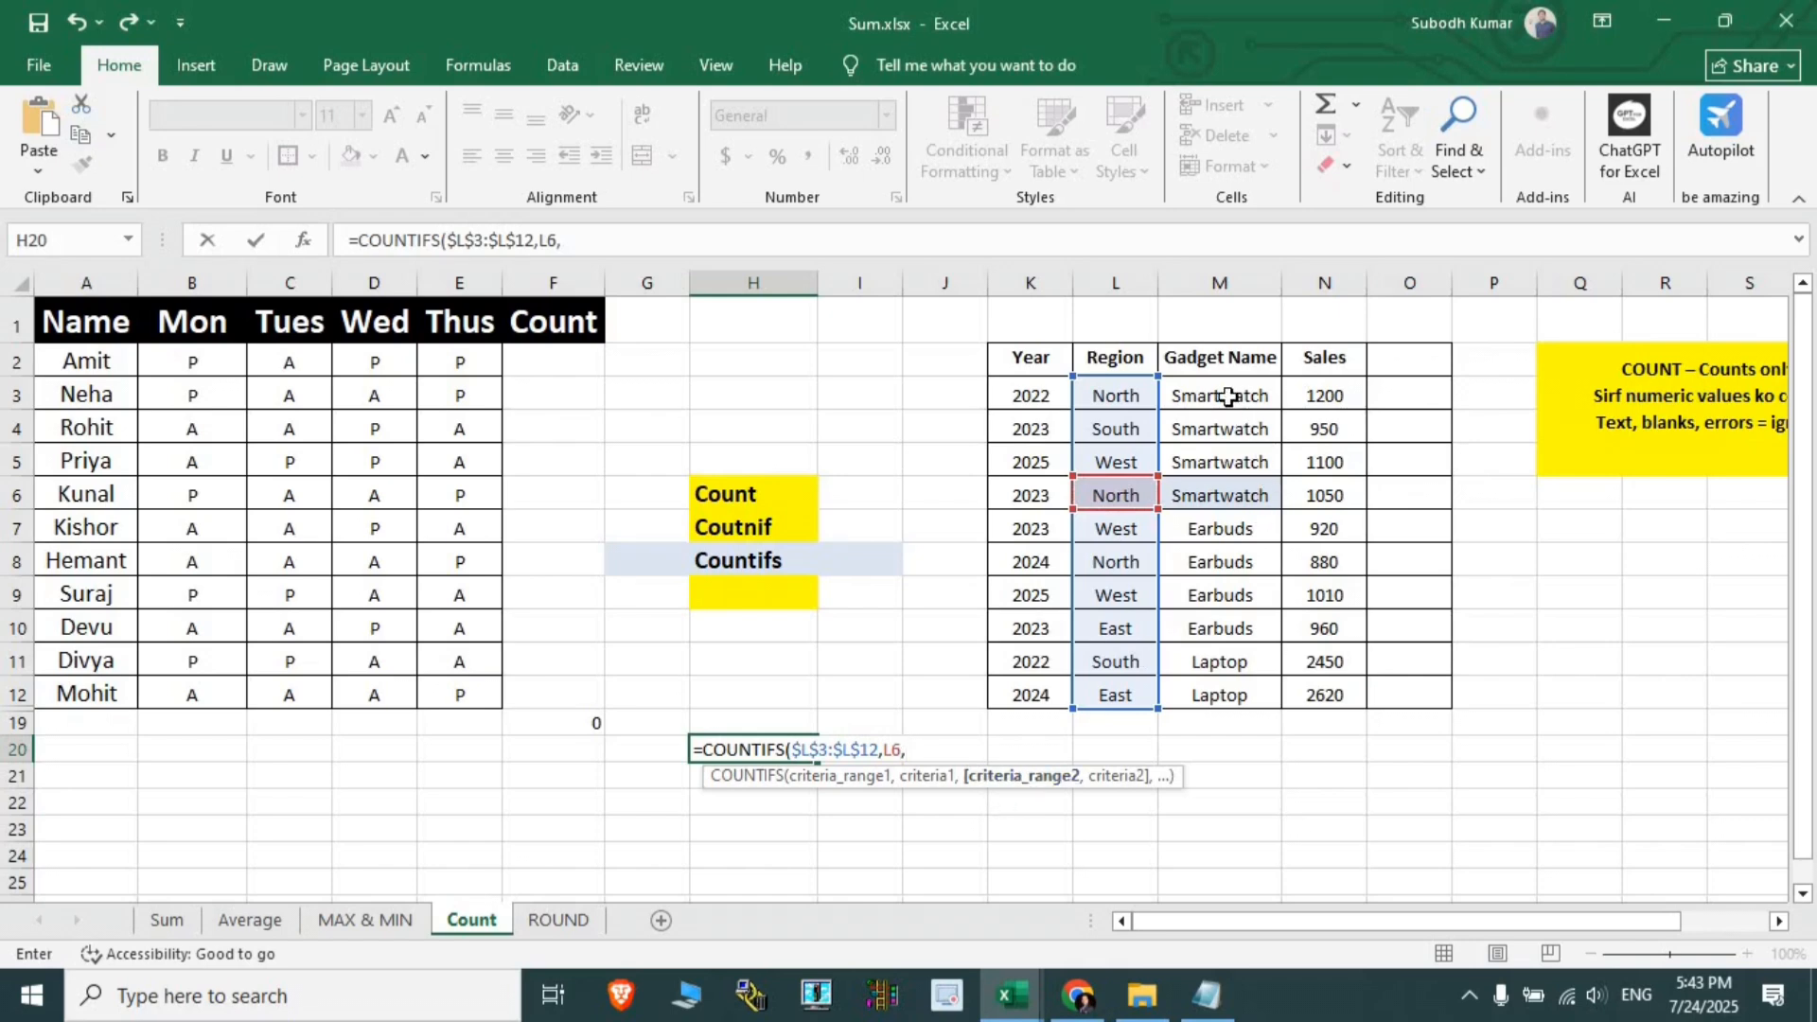
drag(1228, 395, 1227, 685)
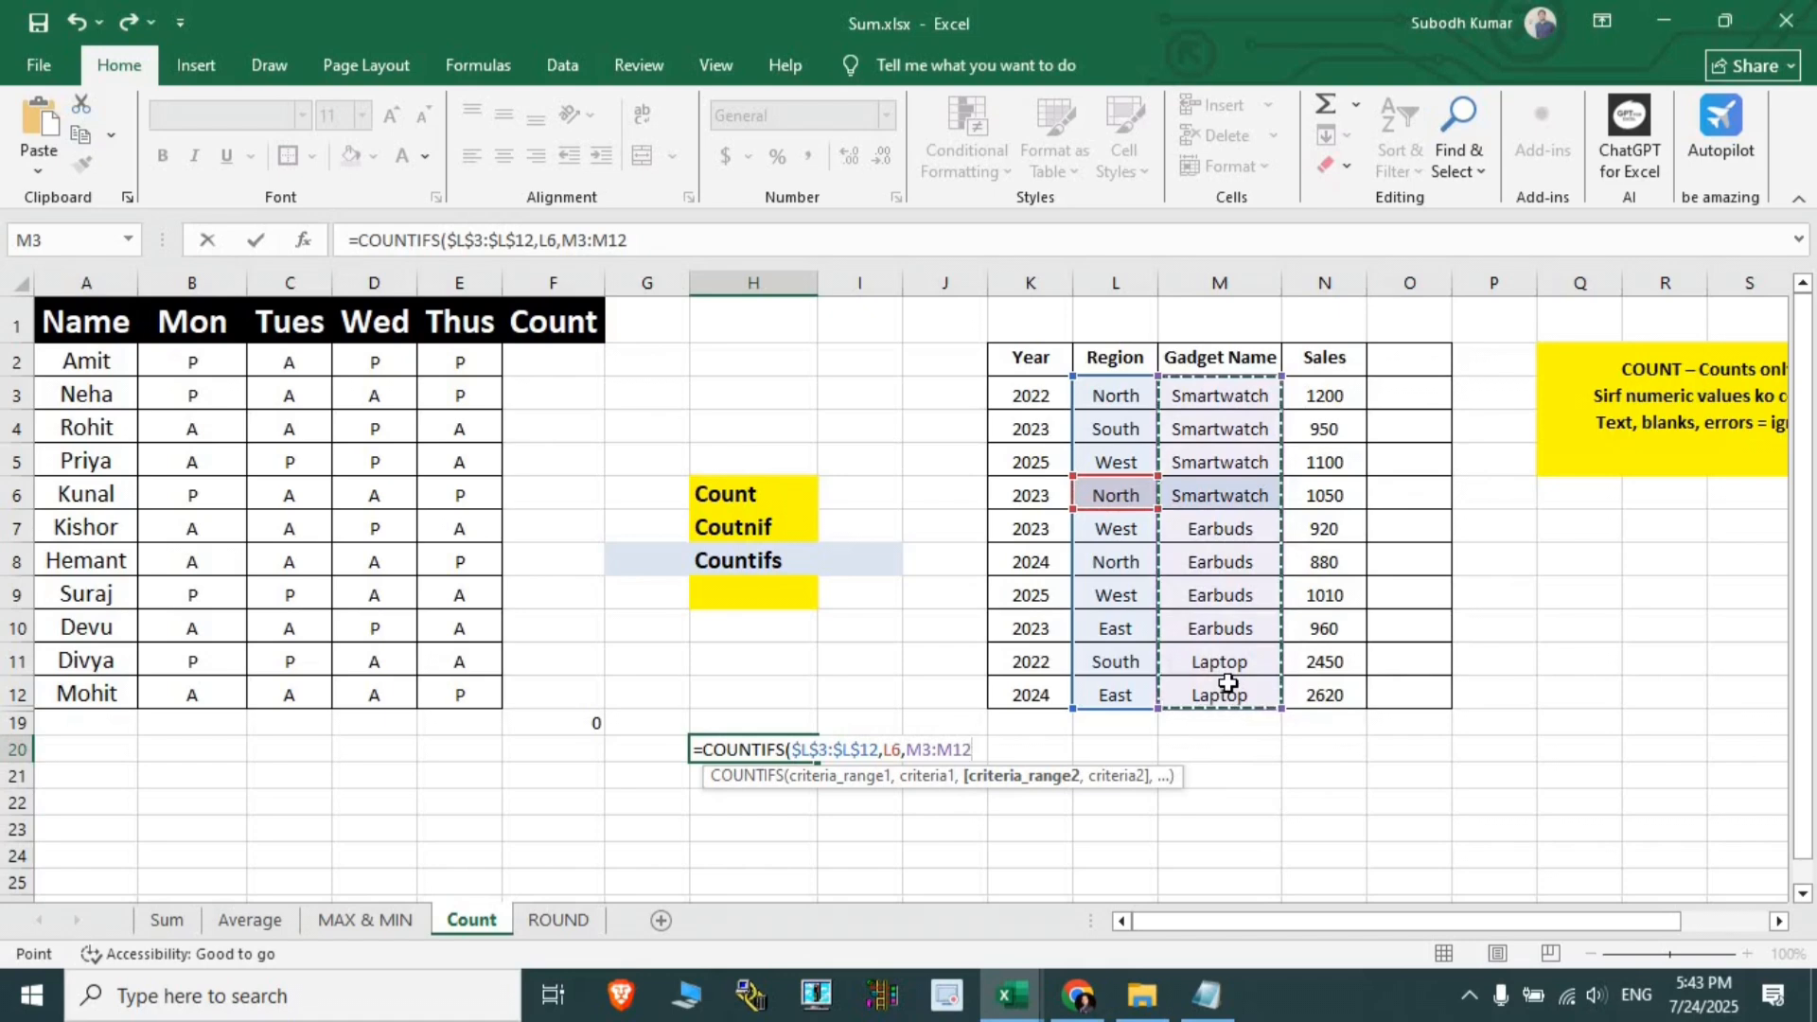
key(F4)
text(,)
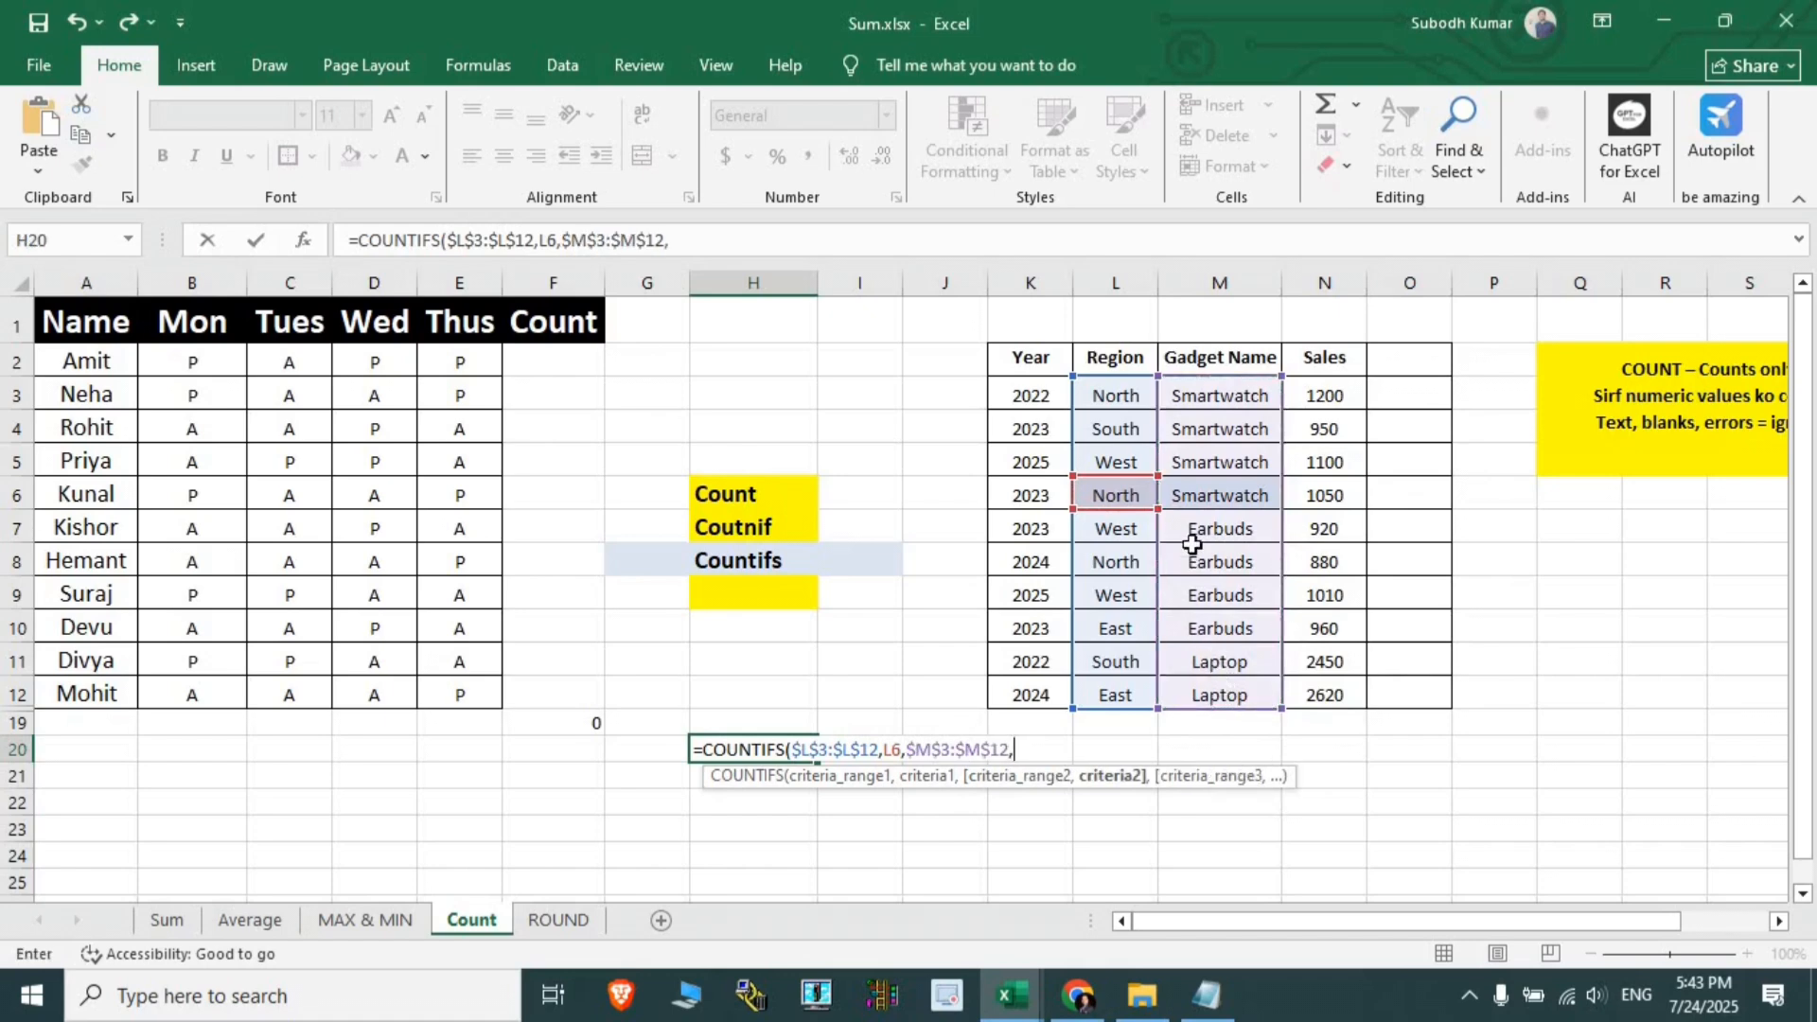
click(1218, 495)
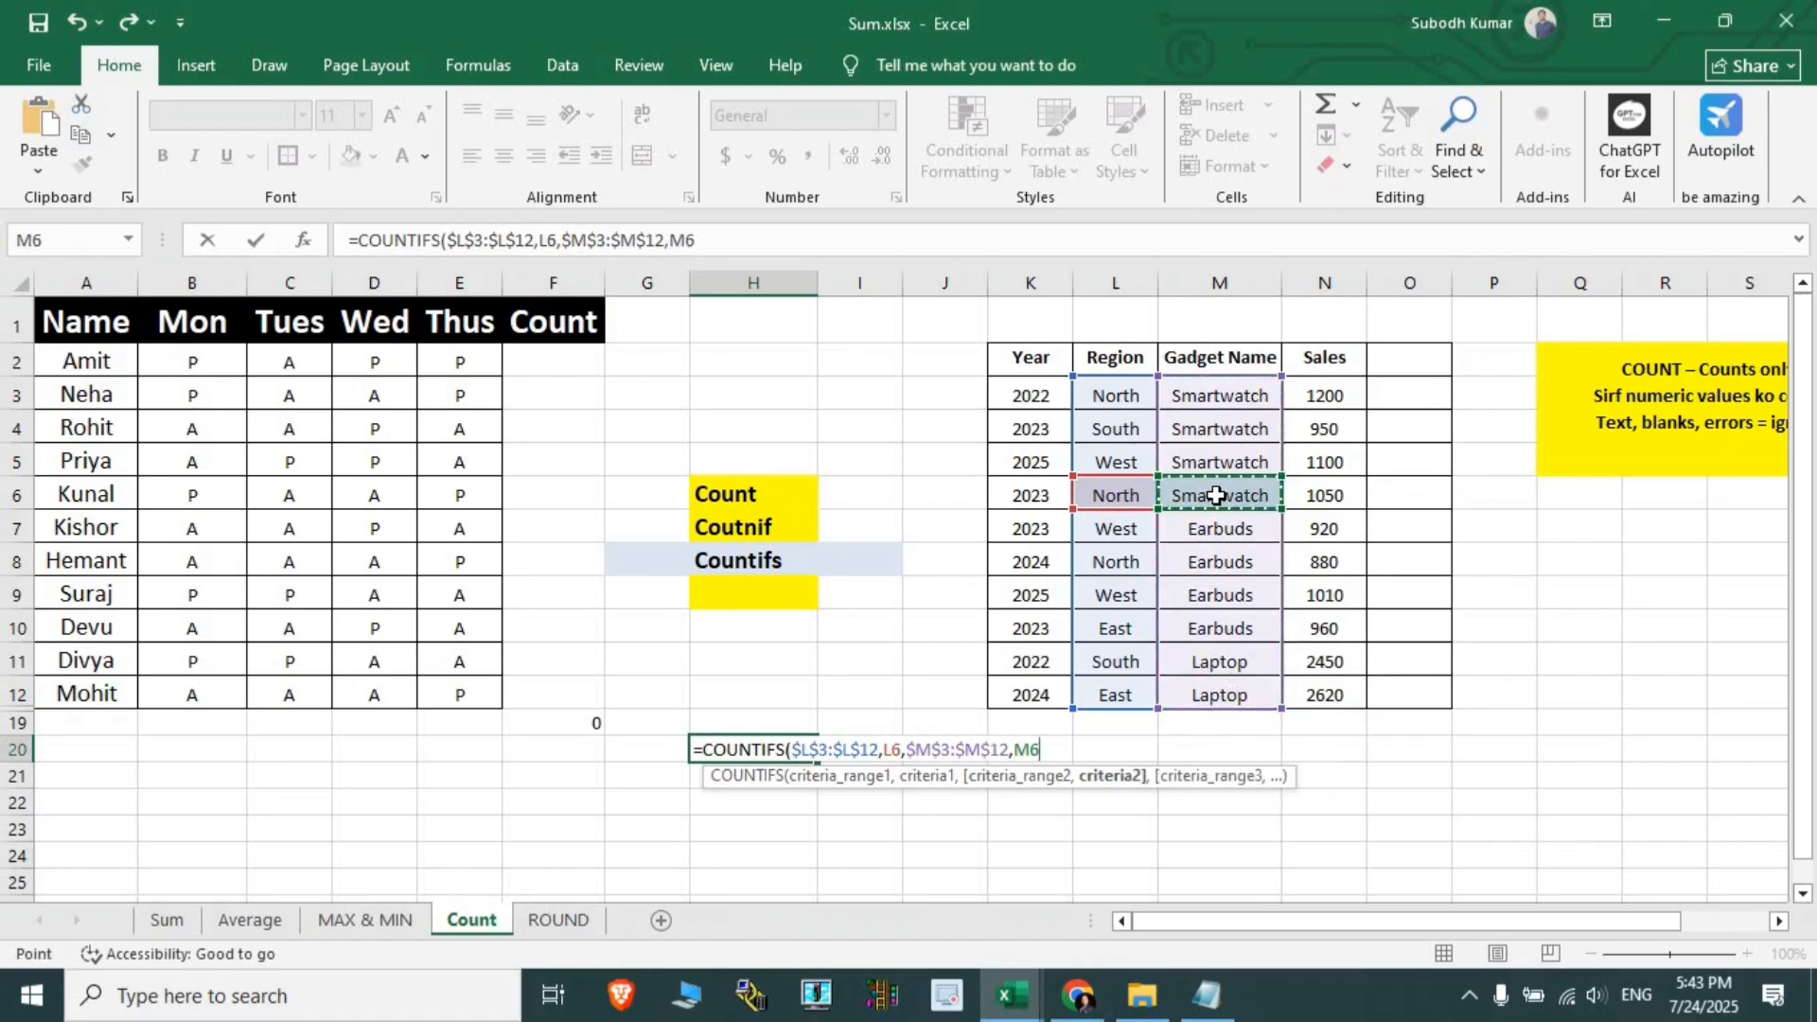
key(Return)
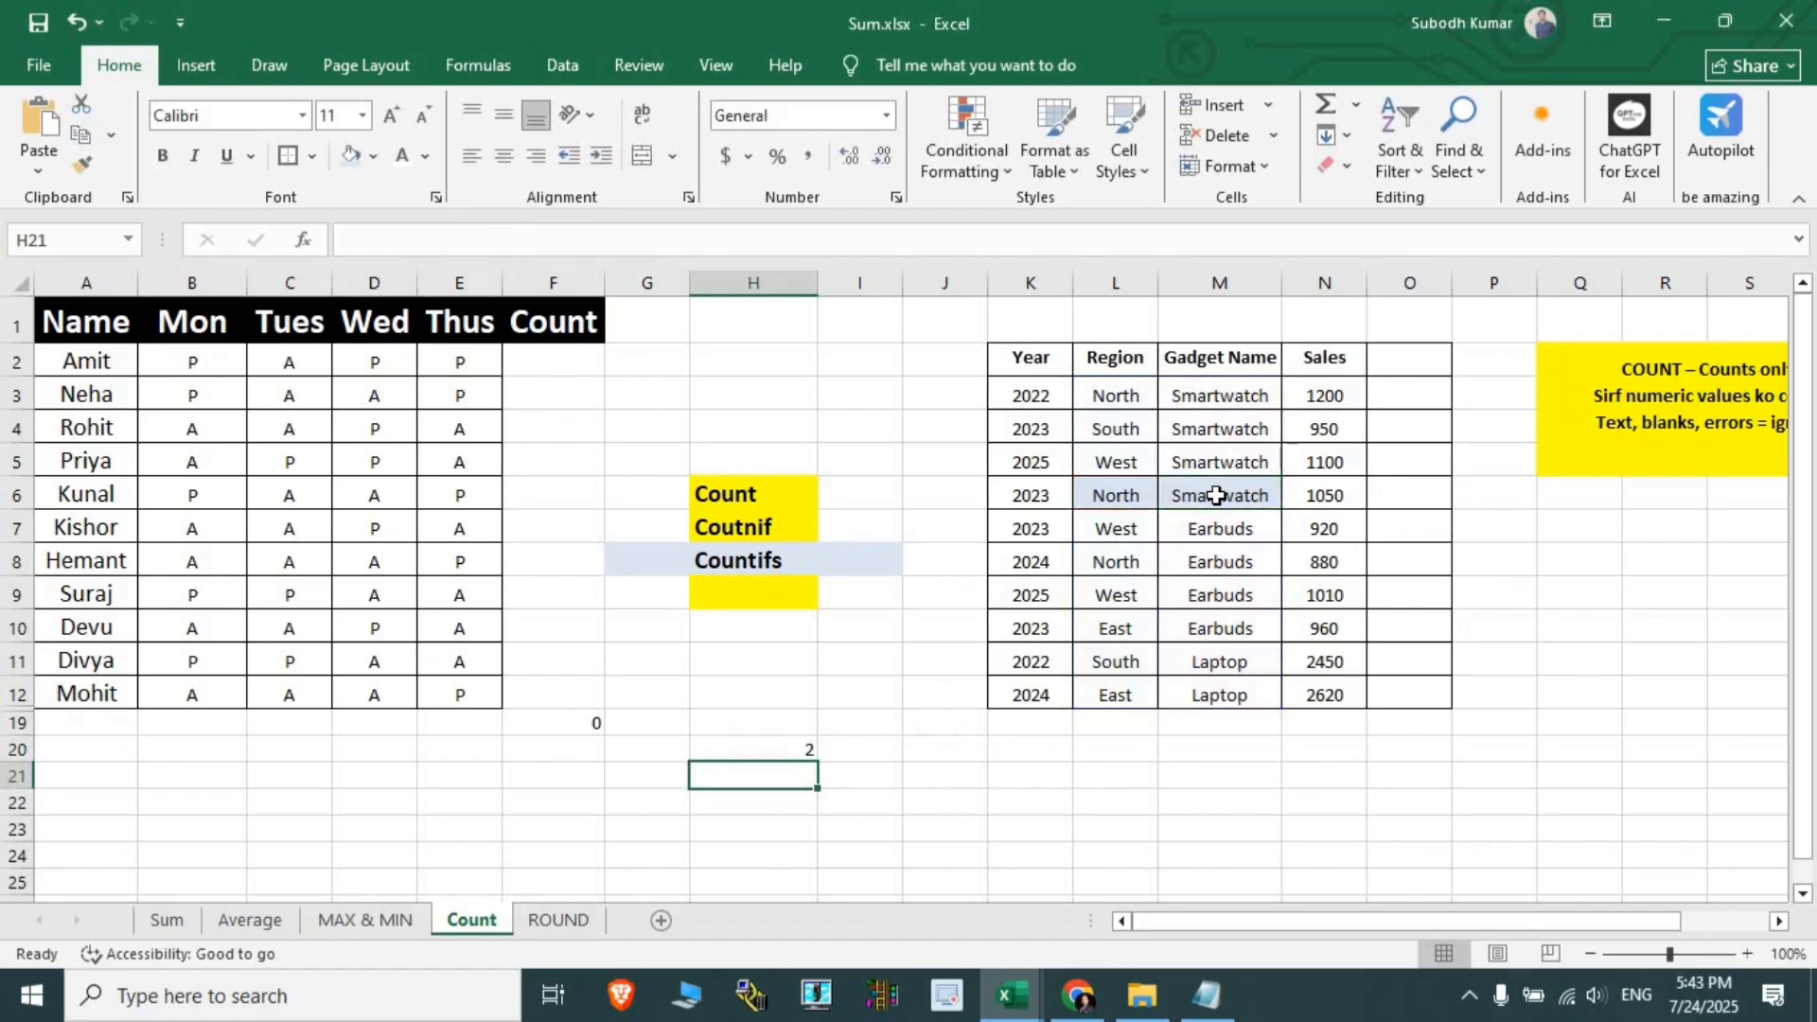
click(798, 747)
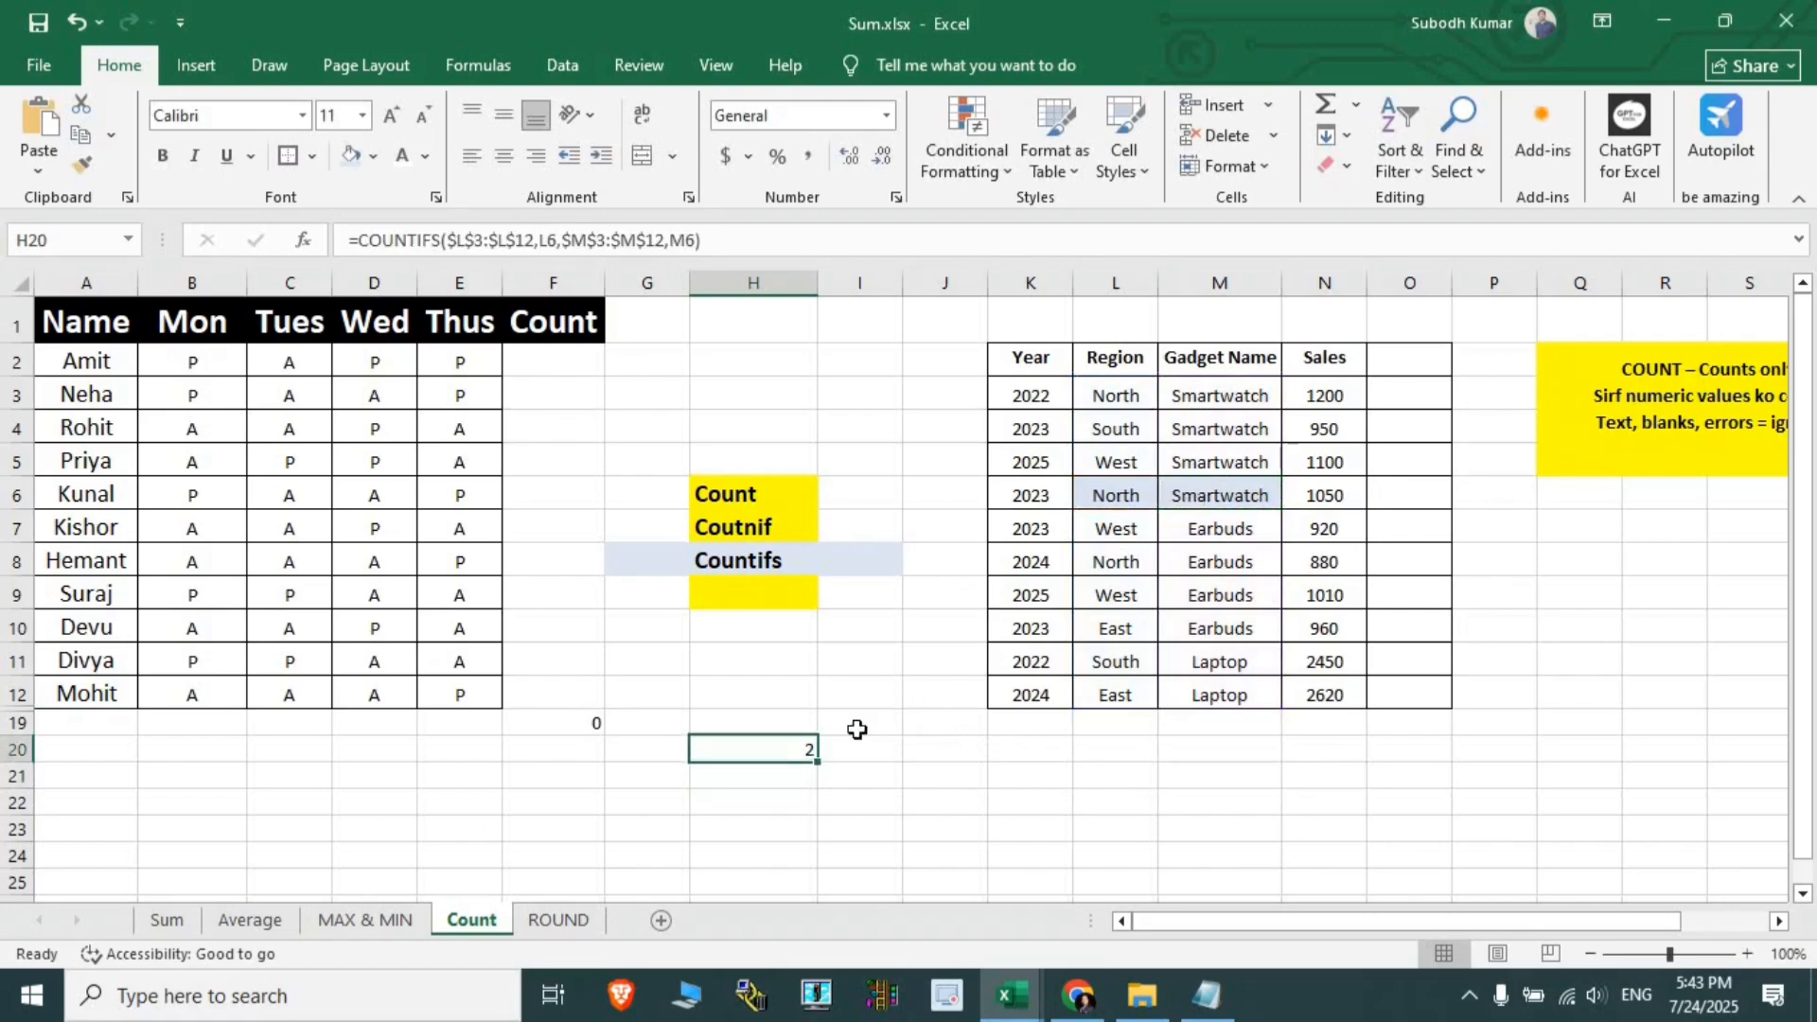
- Compare the North and Smartwatch criteria cells, then delete the COUNTIFS formula from H20
click(1105, 493)
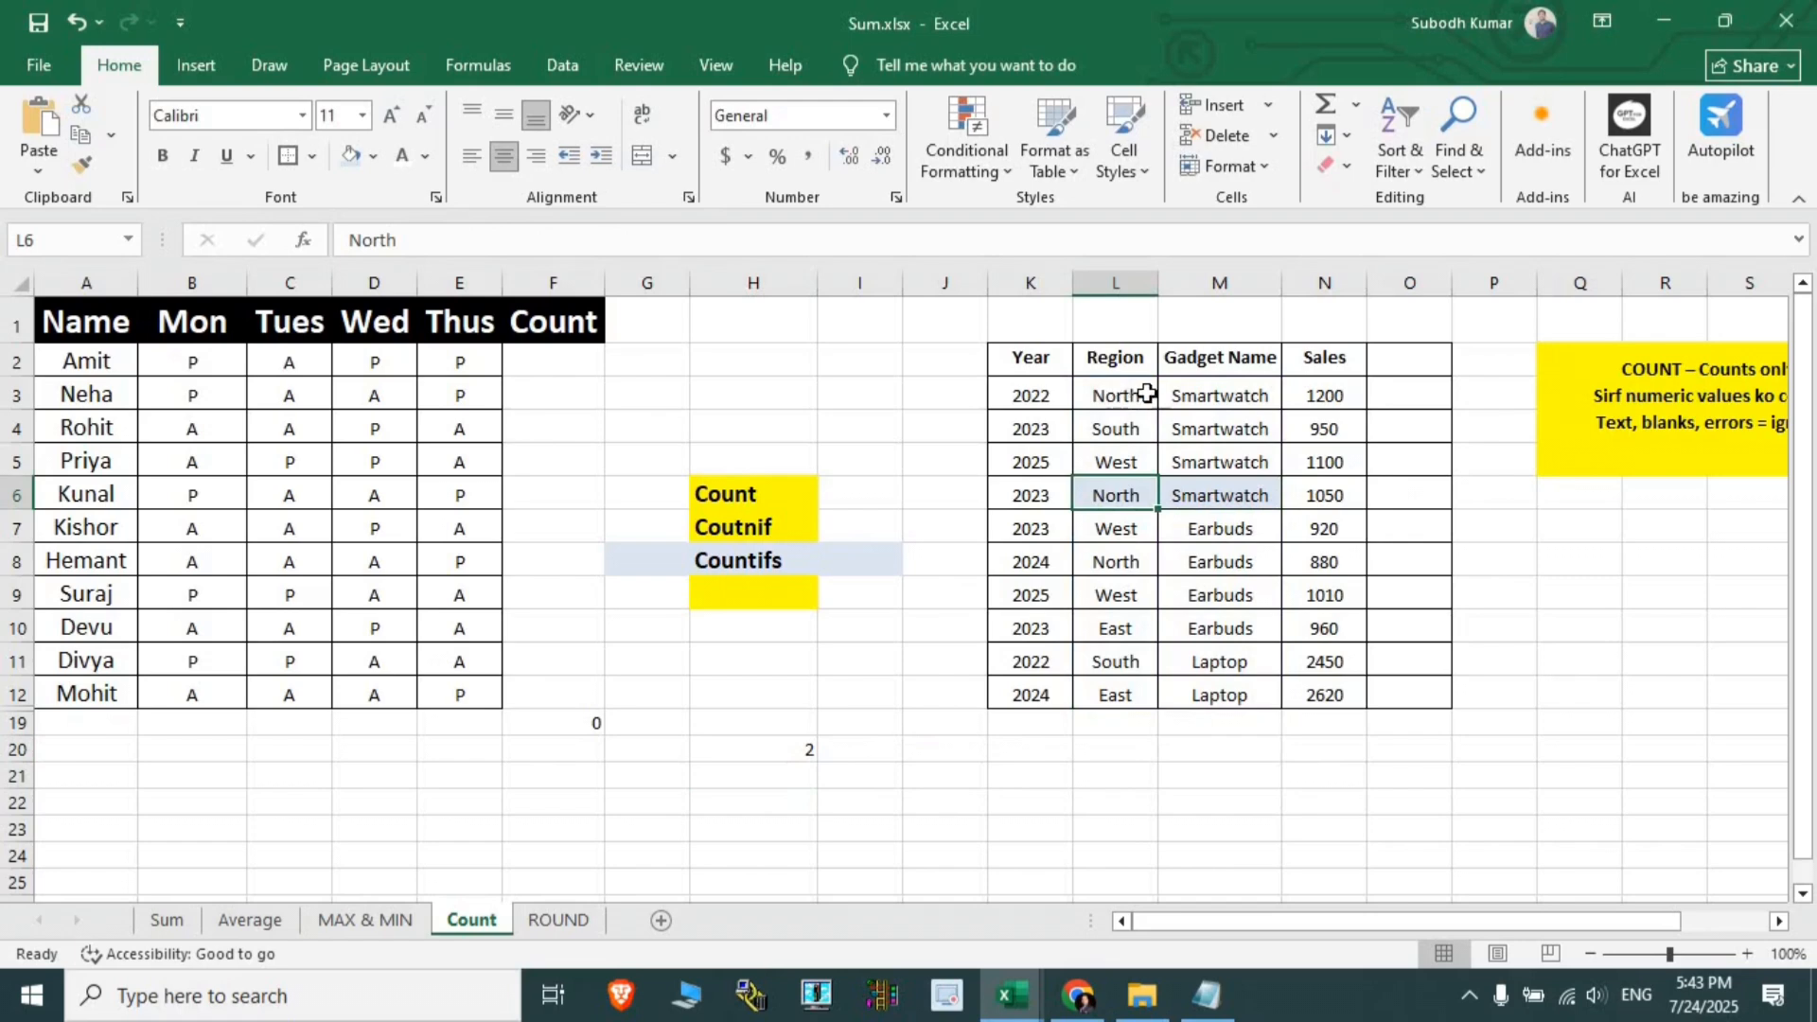
mouse_move(1145, 396)
mouse_down()
mouse_move(1221, 395)
mouse_move(1202, 672)
mouse_move(1178, 499)
mouse_move(1127, 394)
mouse_move(1171, 397)
mouse_up()
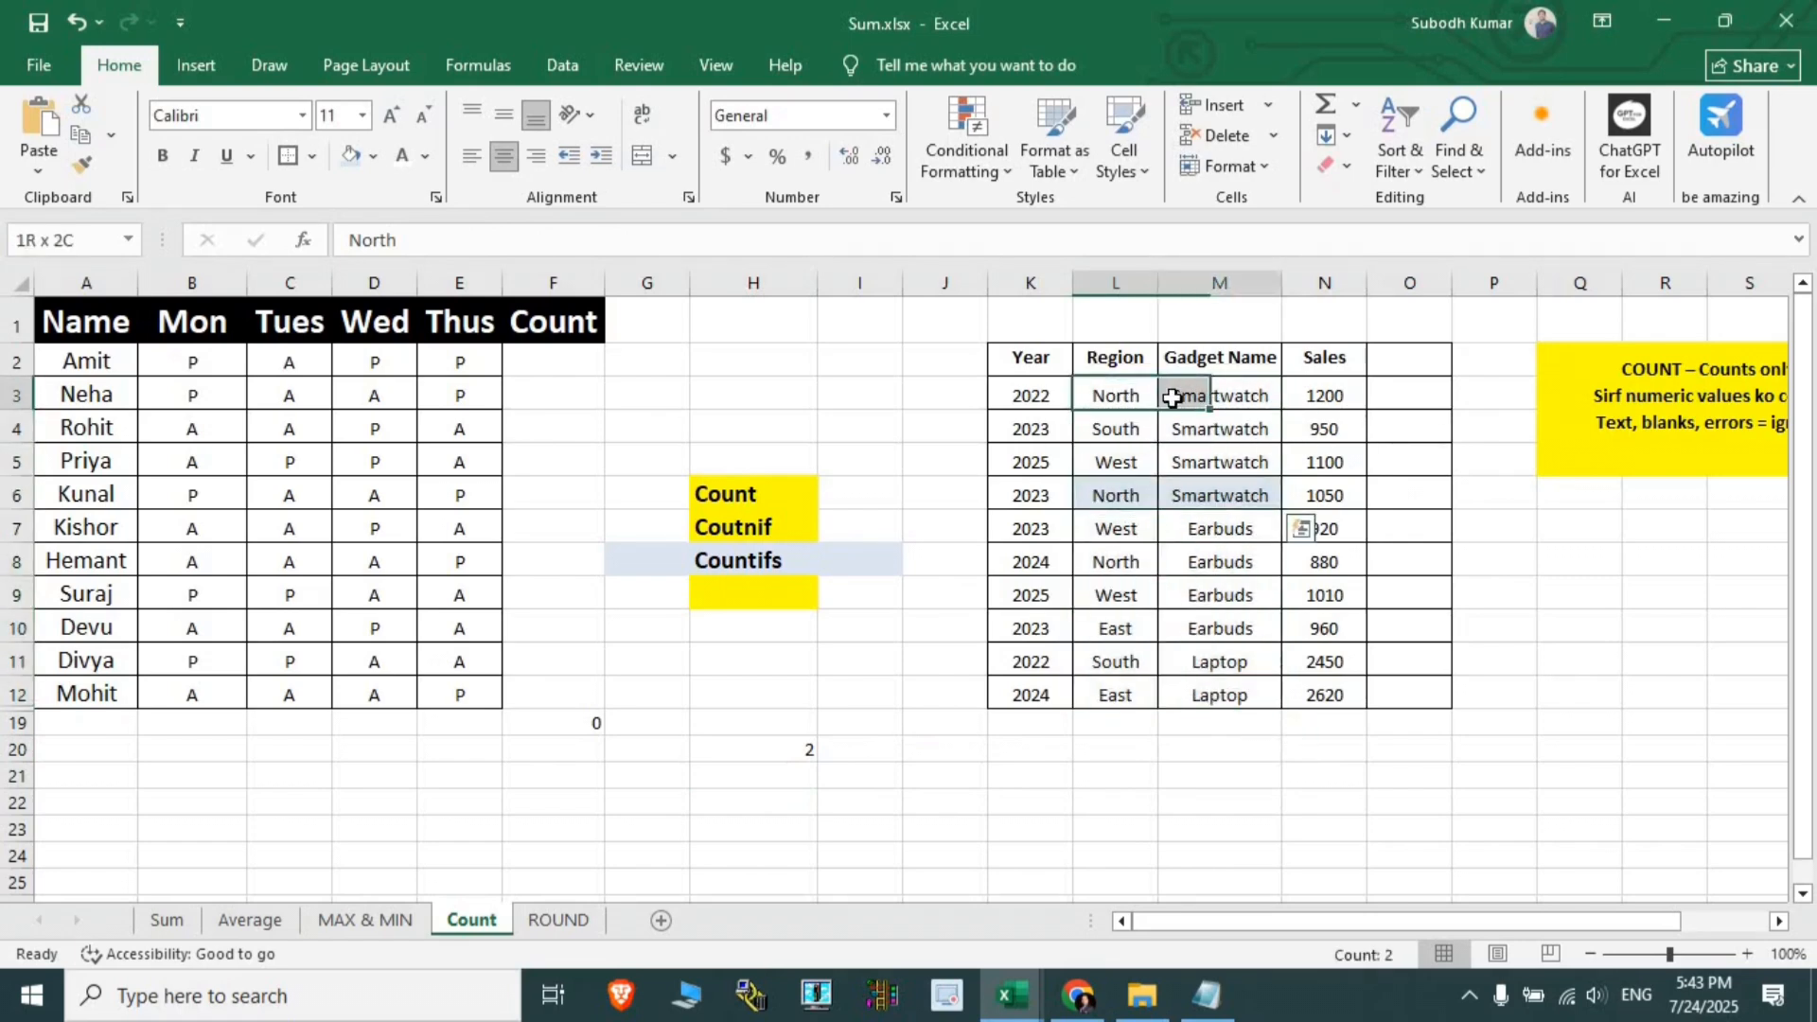
click(783, 746)
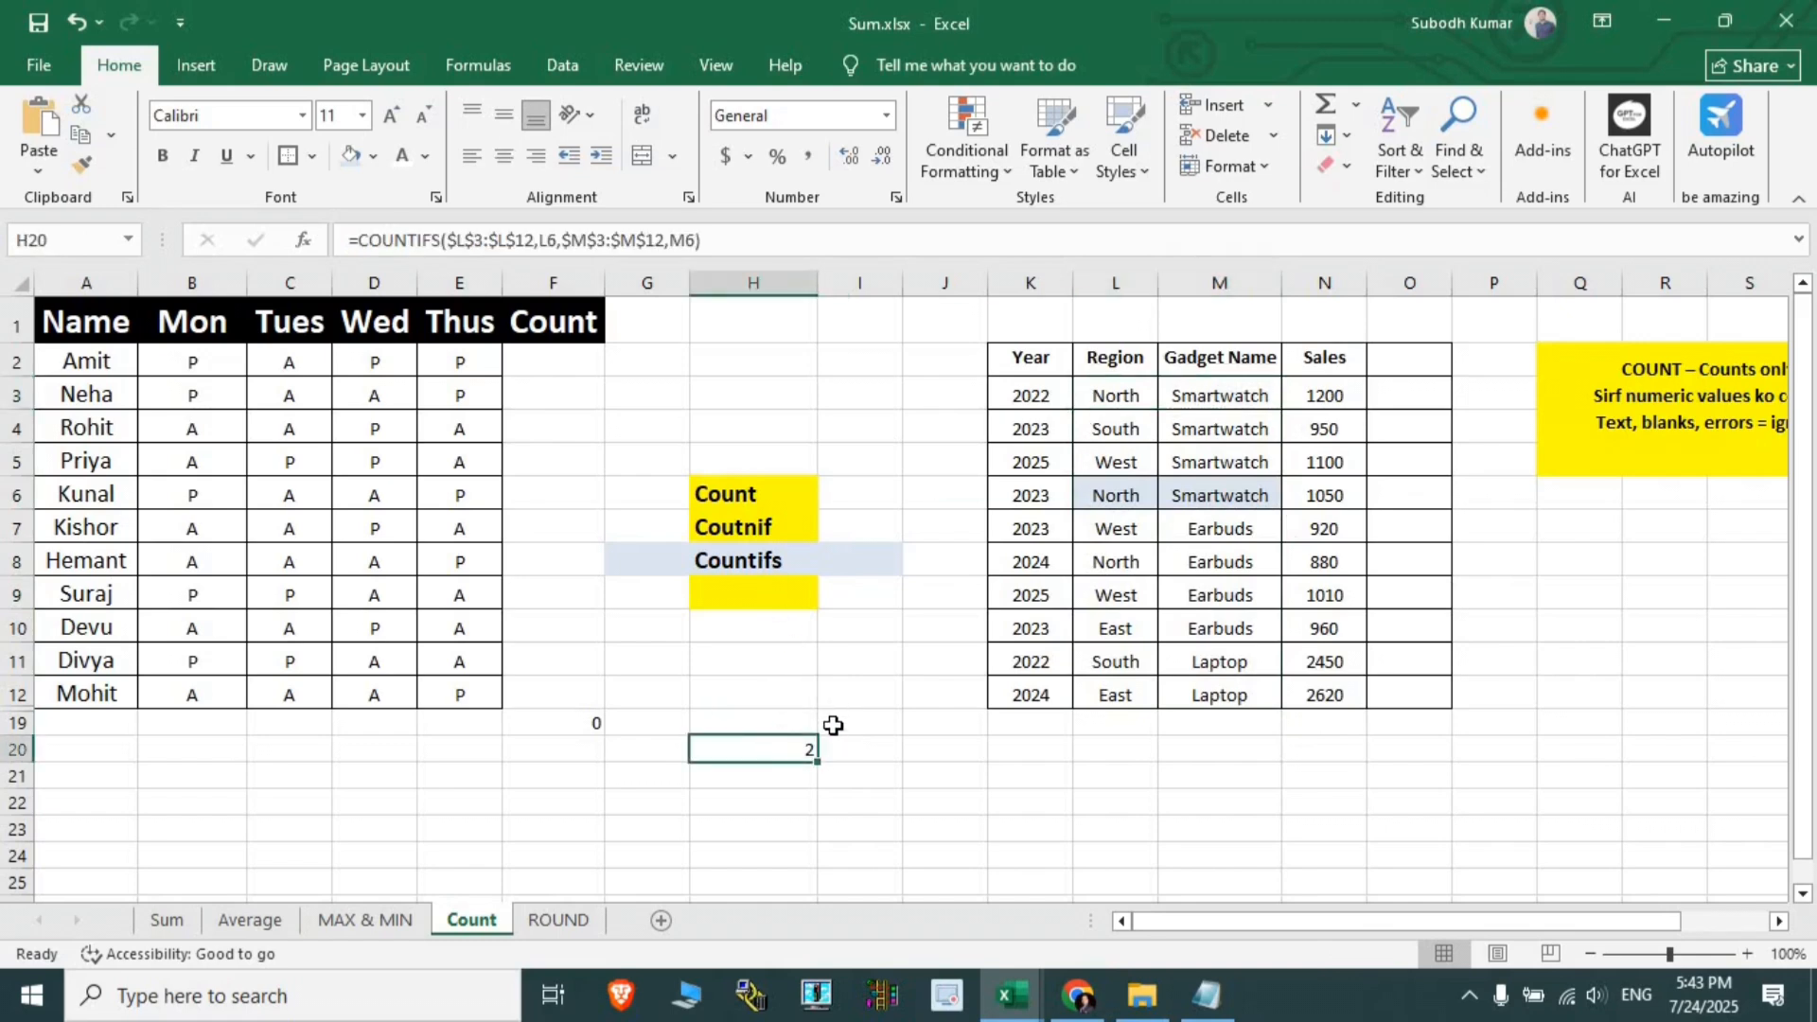
key(Delete)
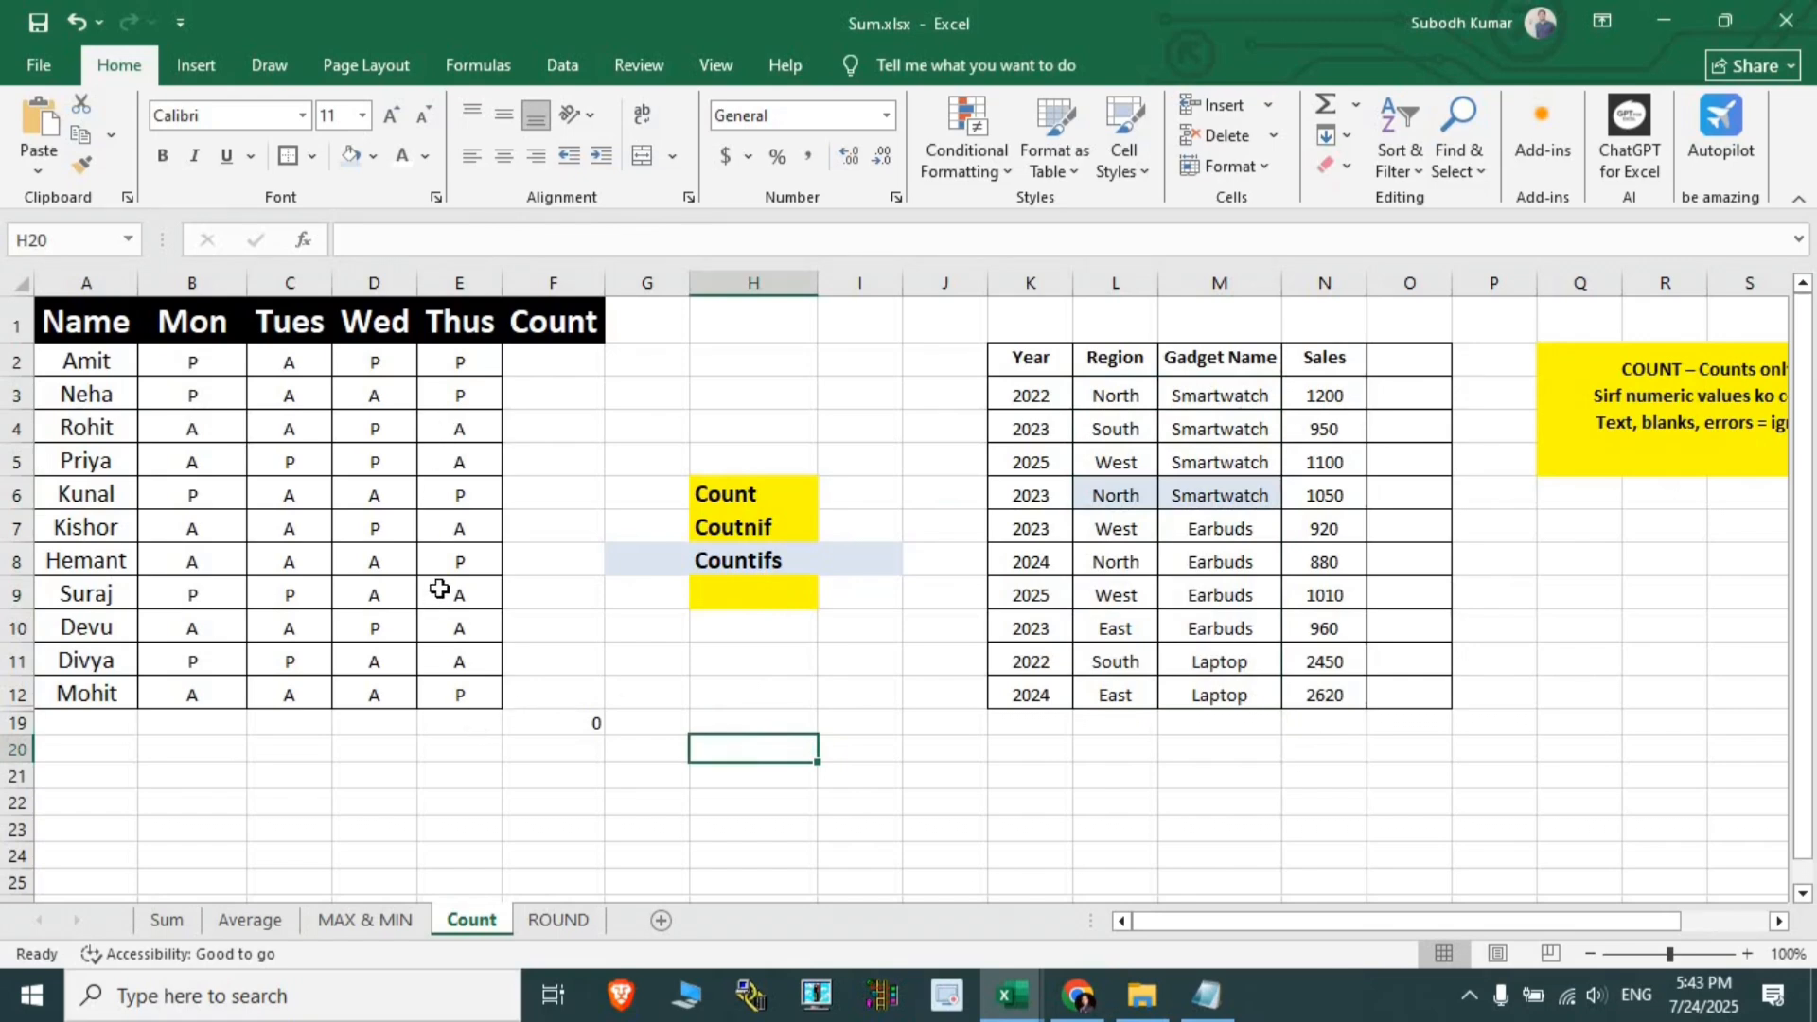
- Enter =COUNT(D2:D12) in D19 for the Wed column, which returns 0
click(377, 724)
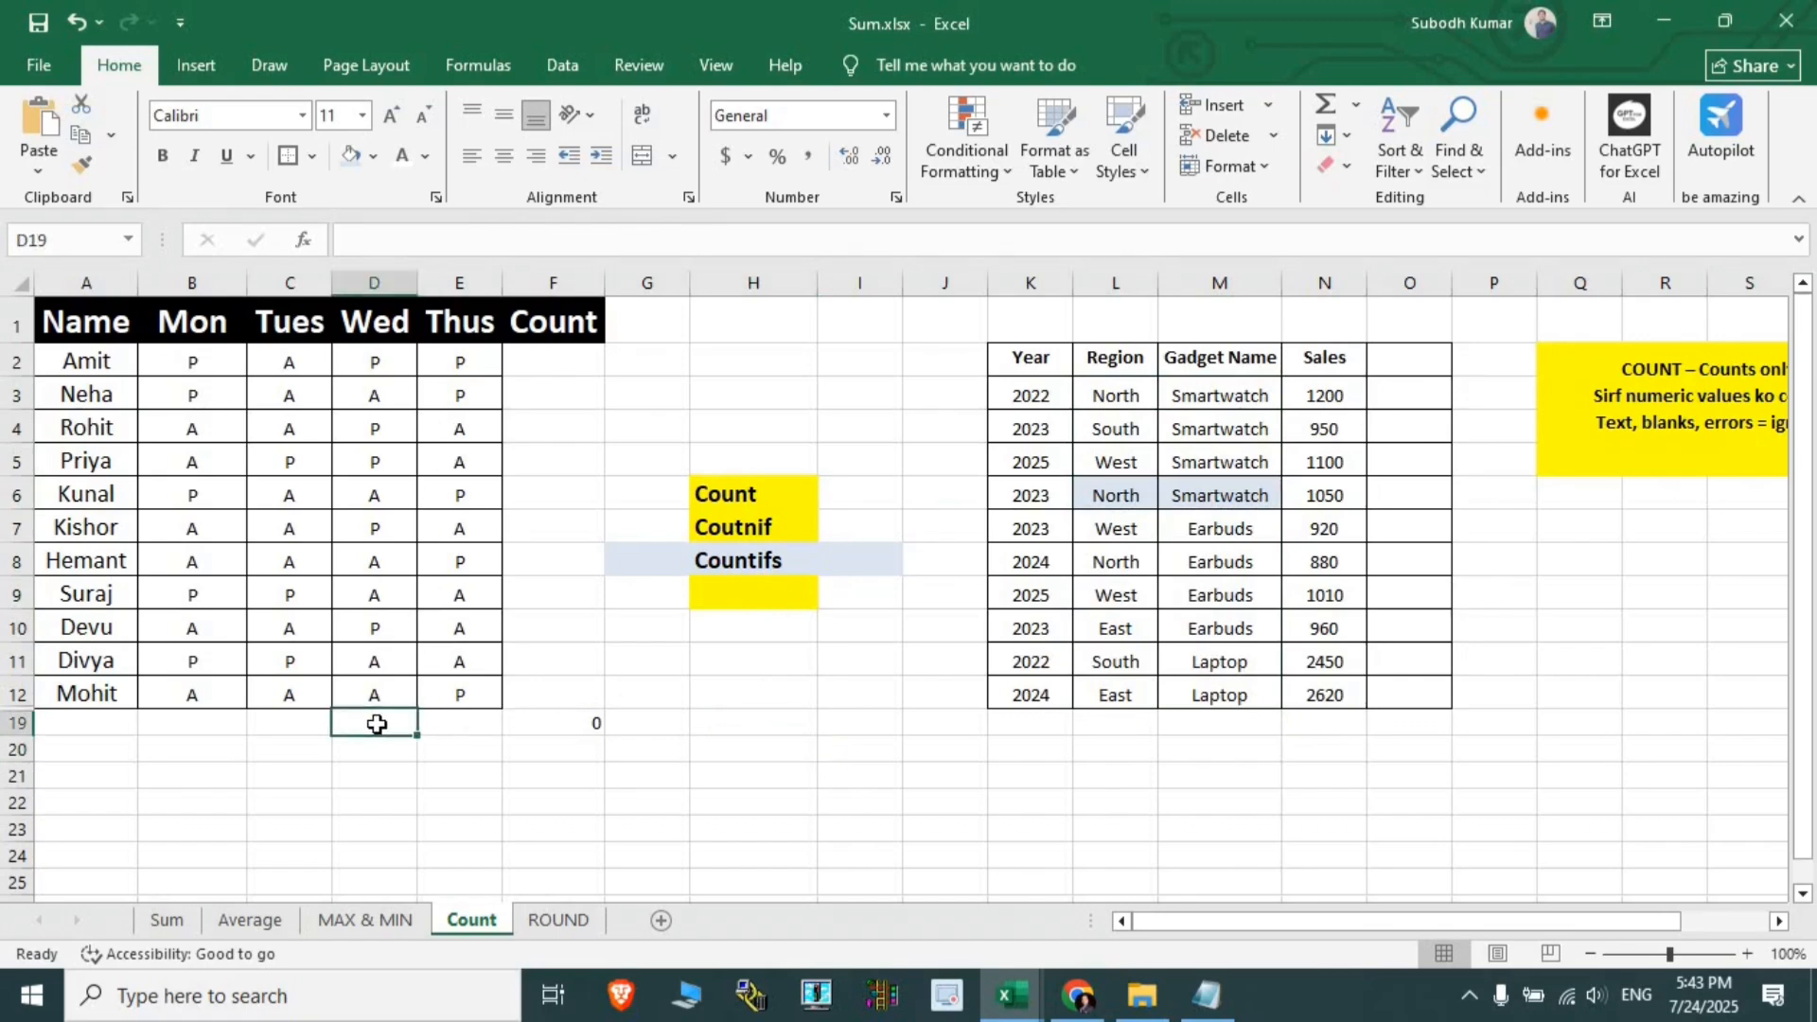
text(=count)
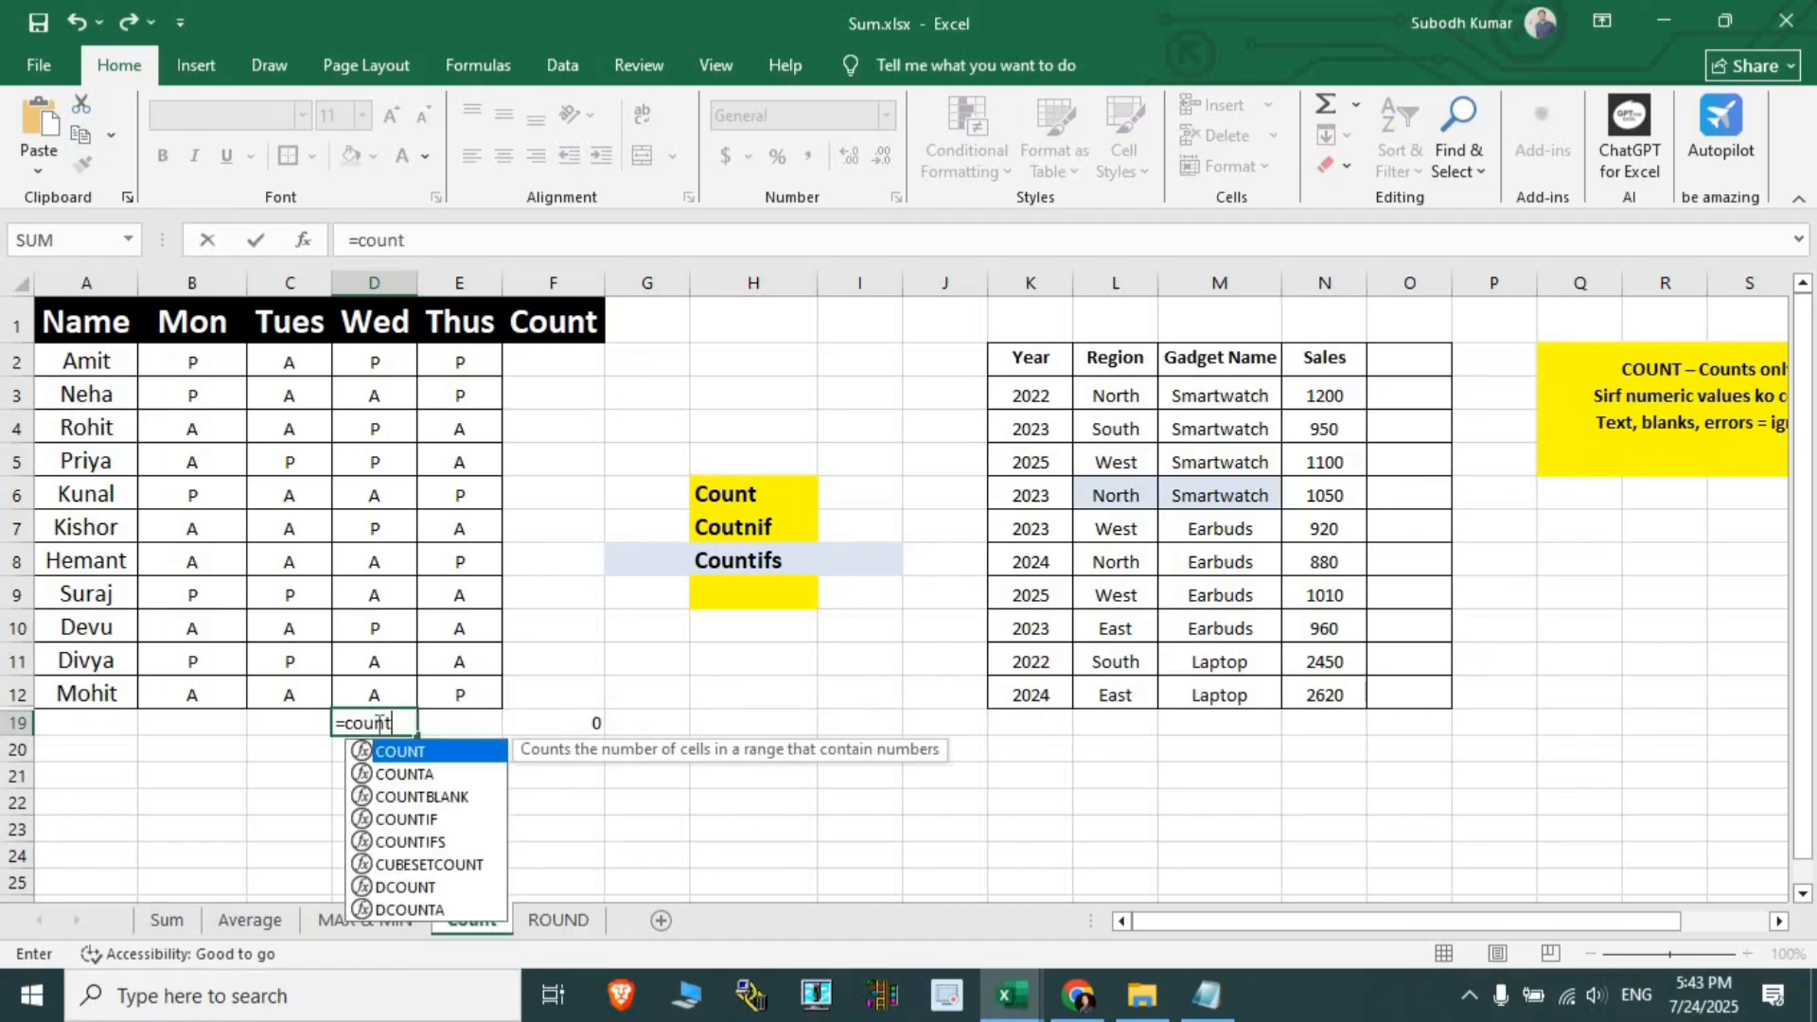
key(Tab)
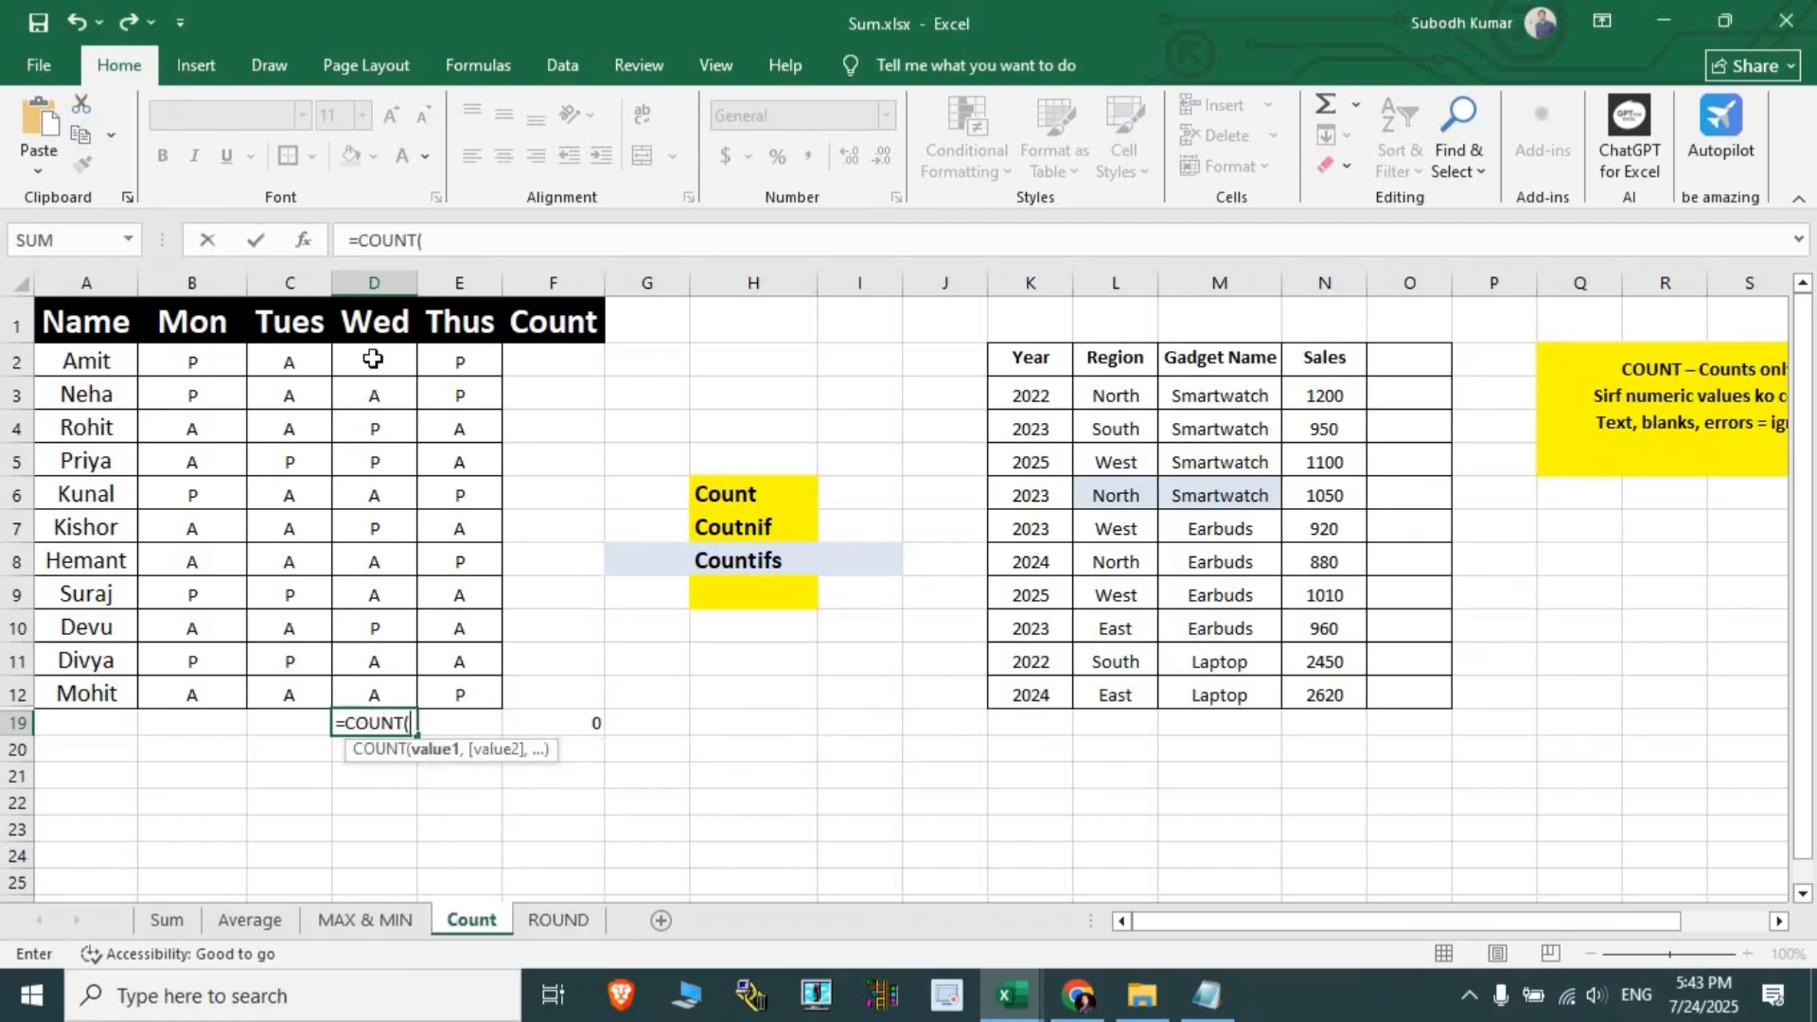
drag(375, 363, 380, 685)
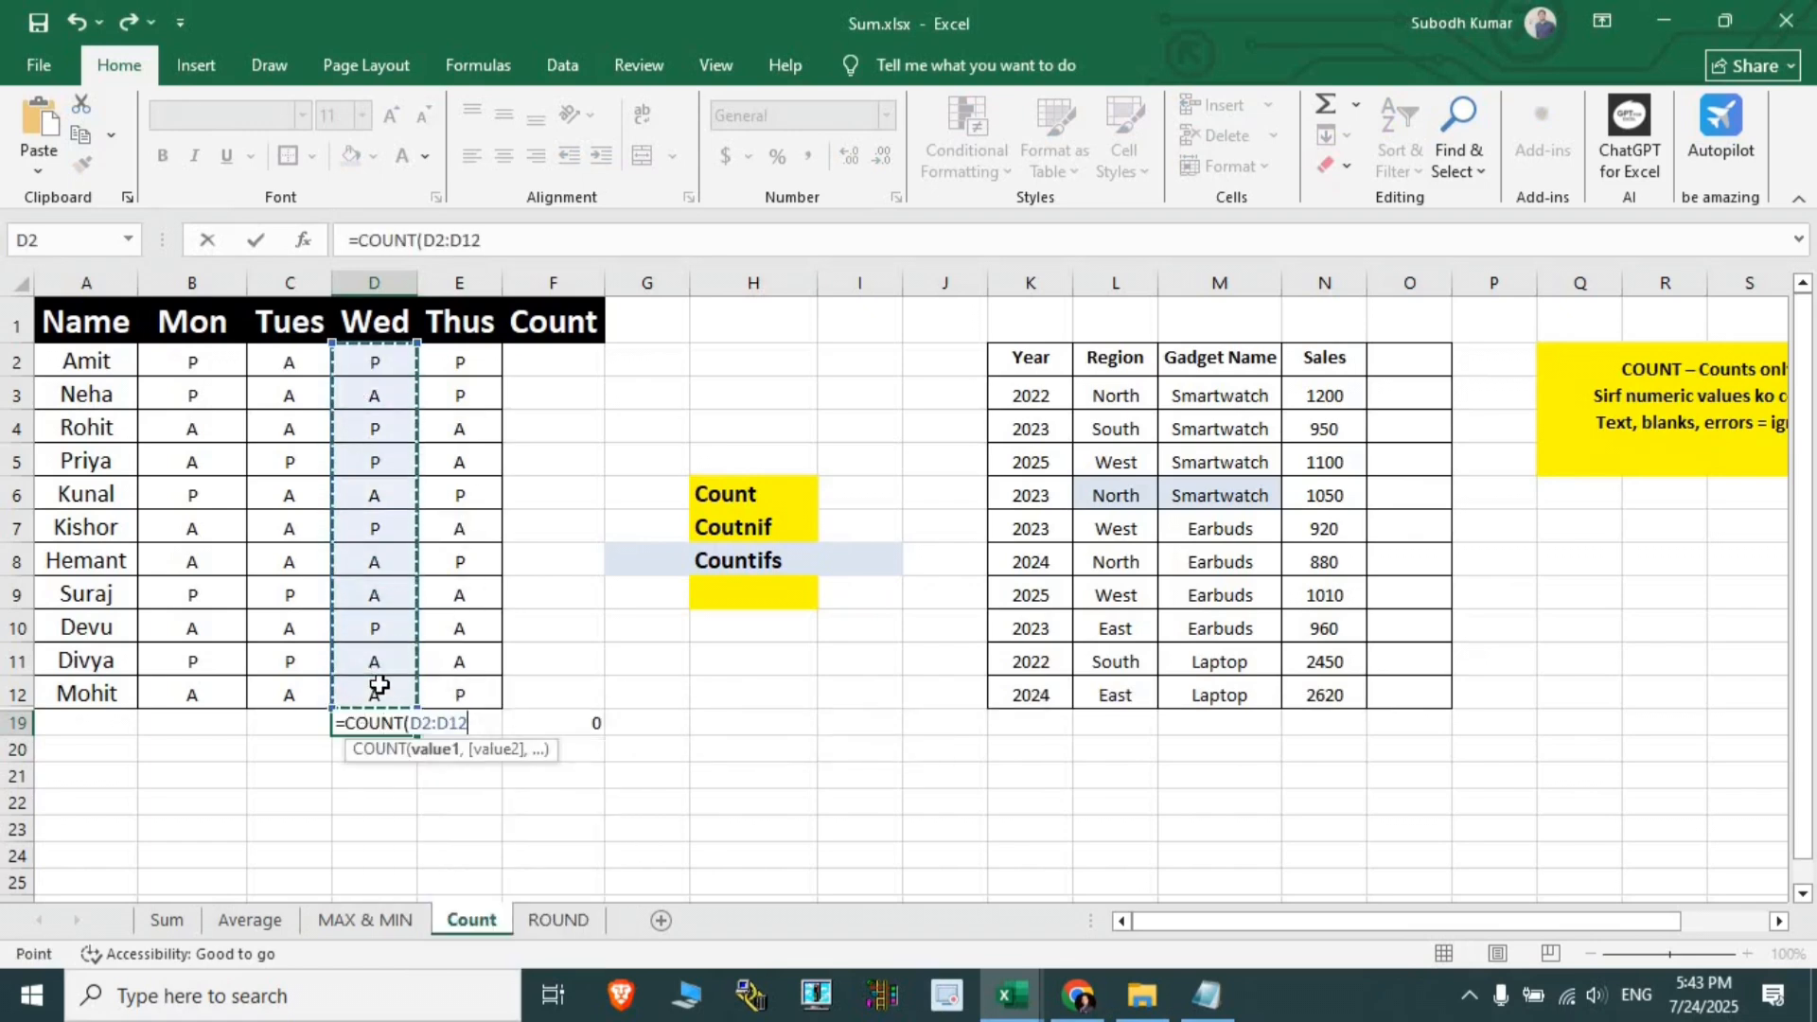
key(Return)
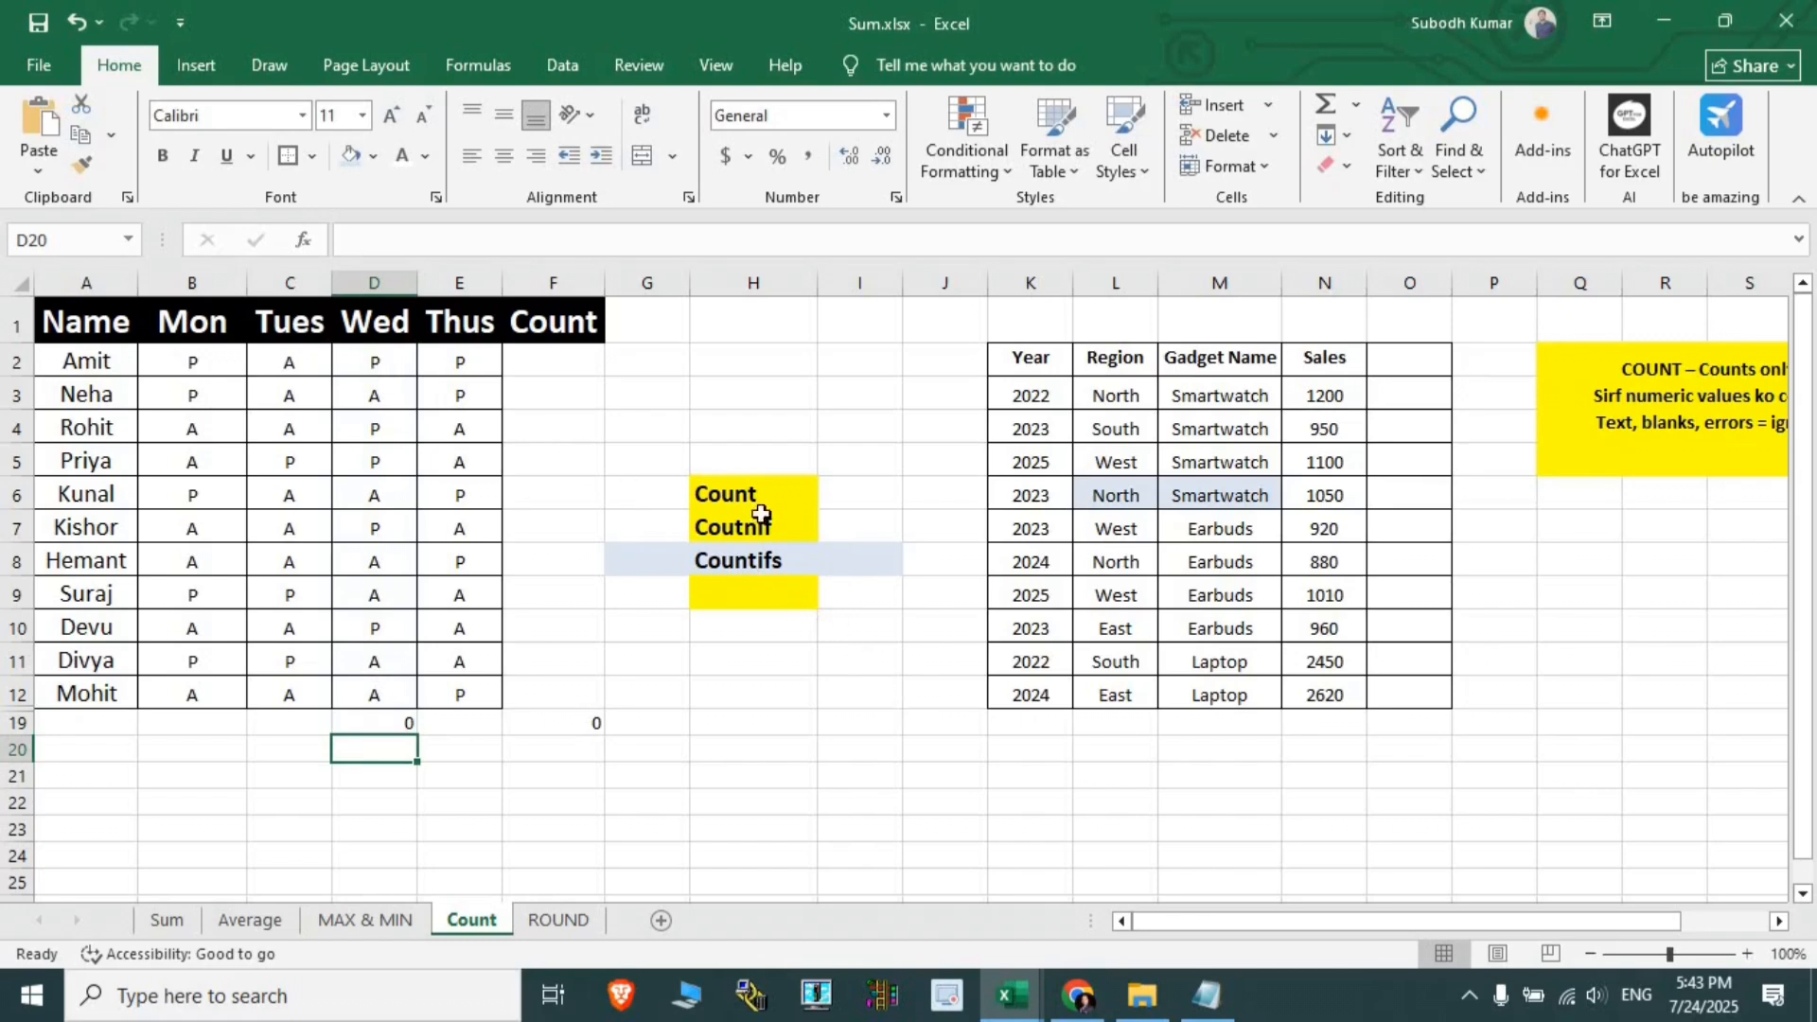
drag(665, 458, 857, 637)
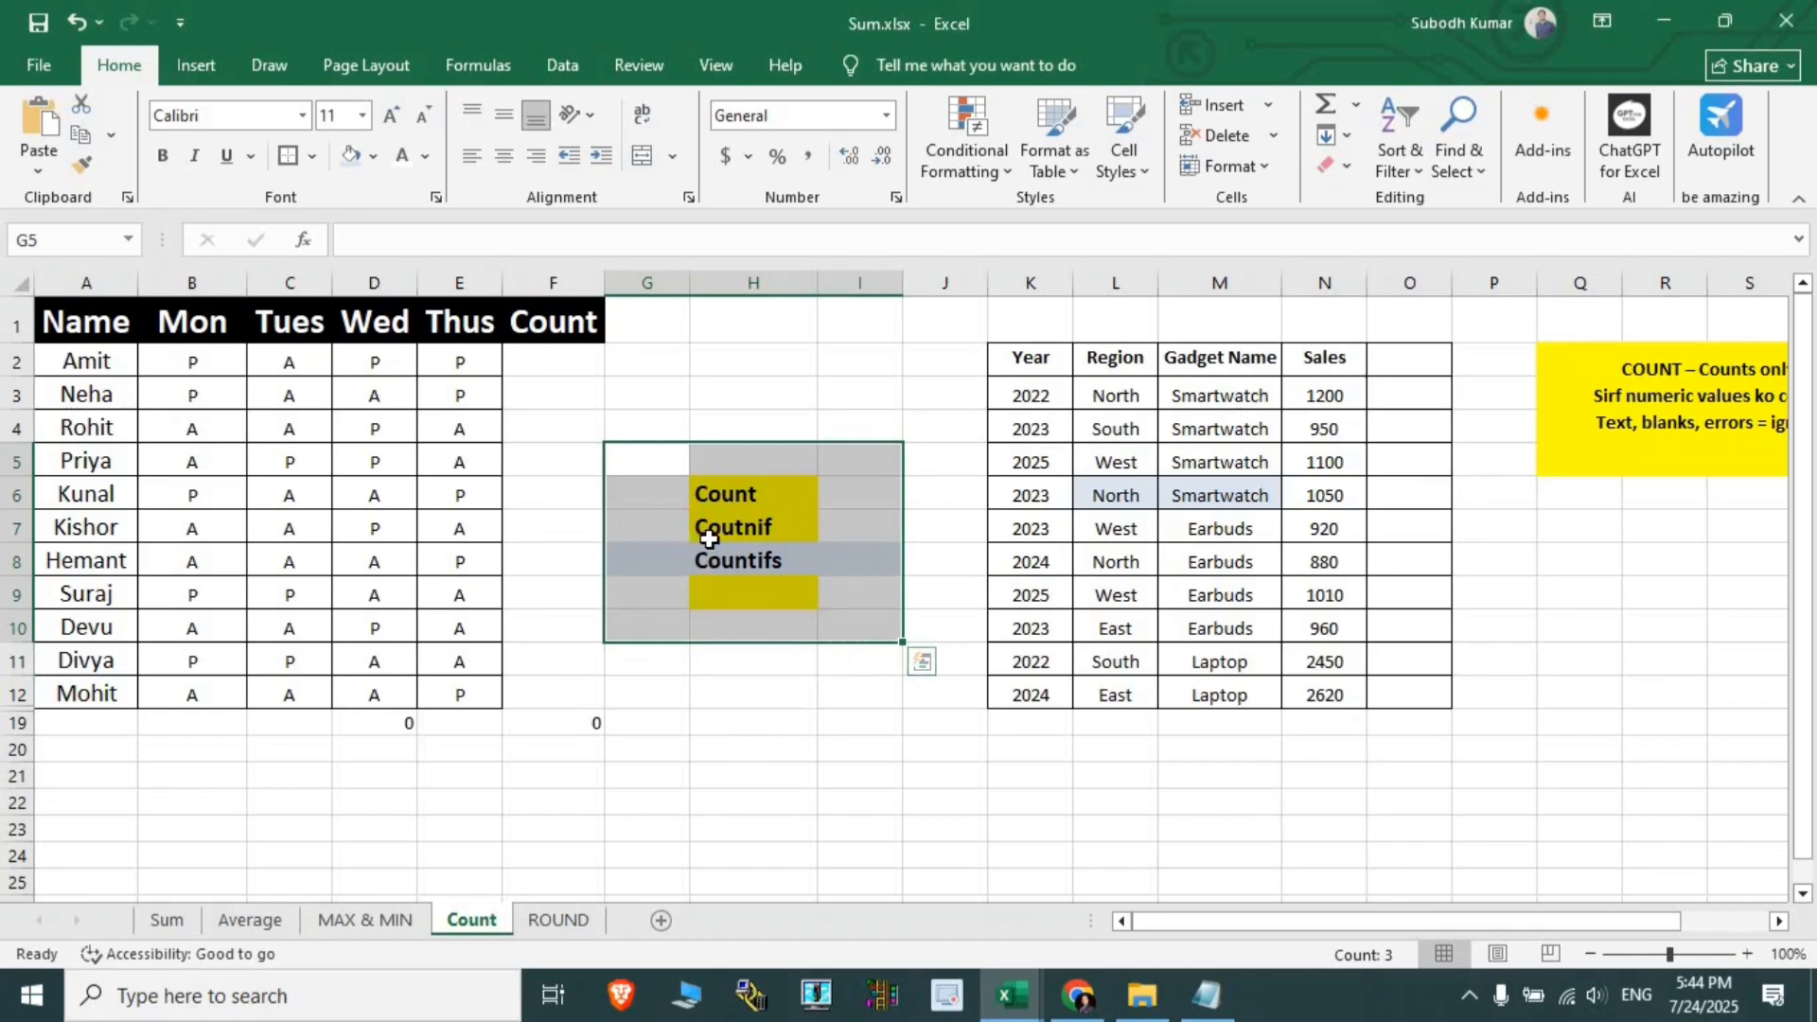
drag(374, 364, 379, 696)
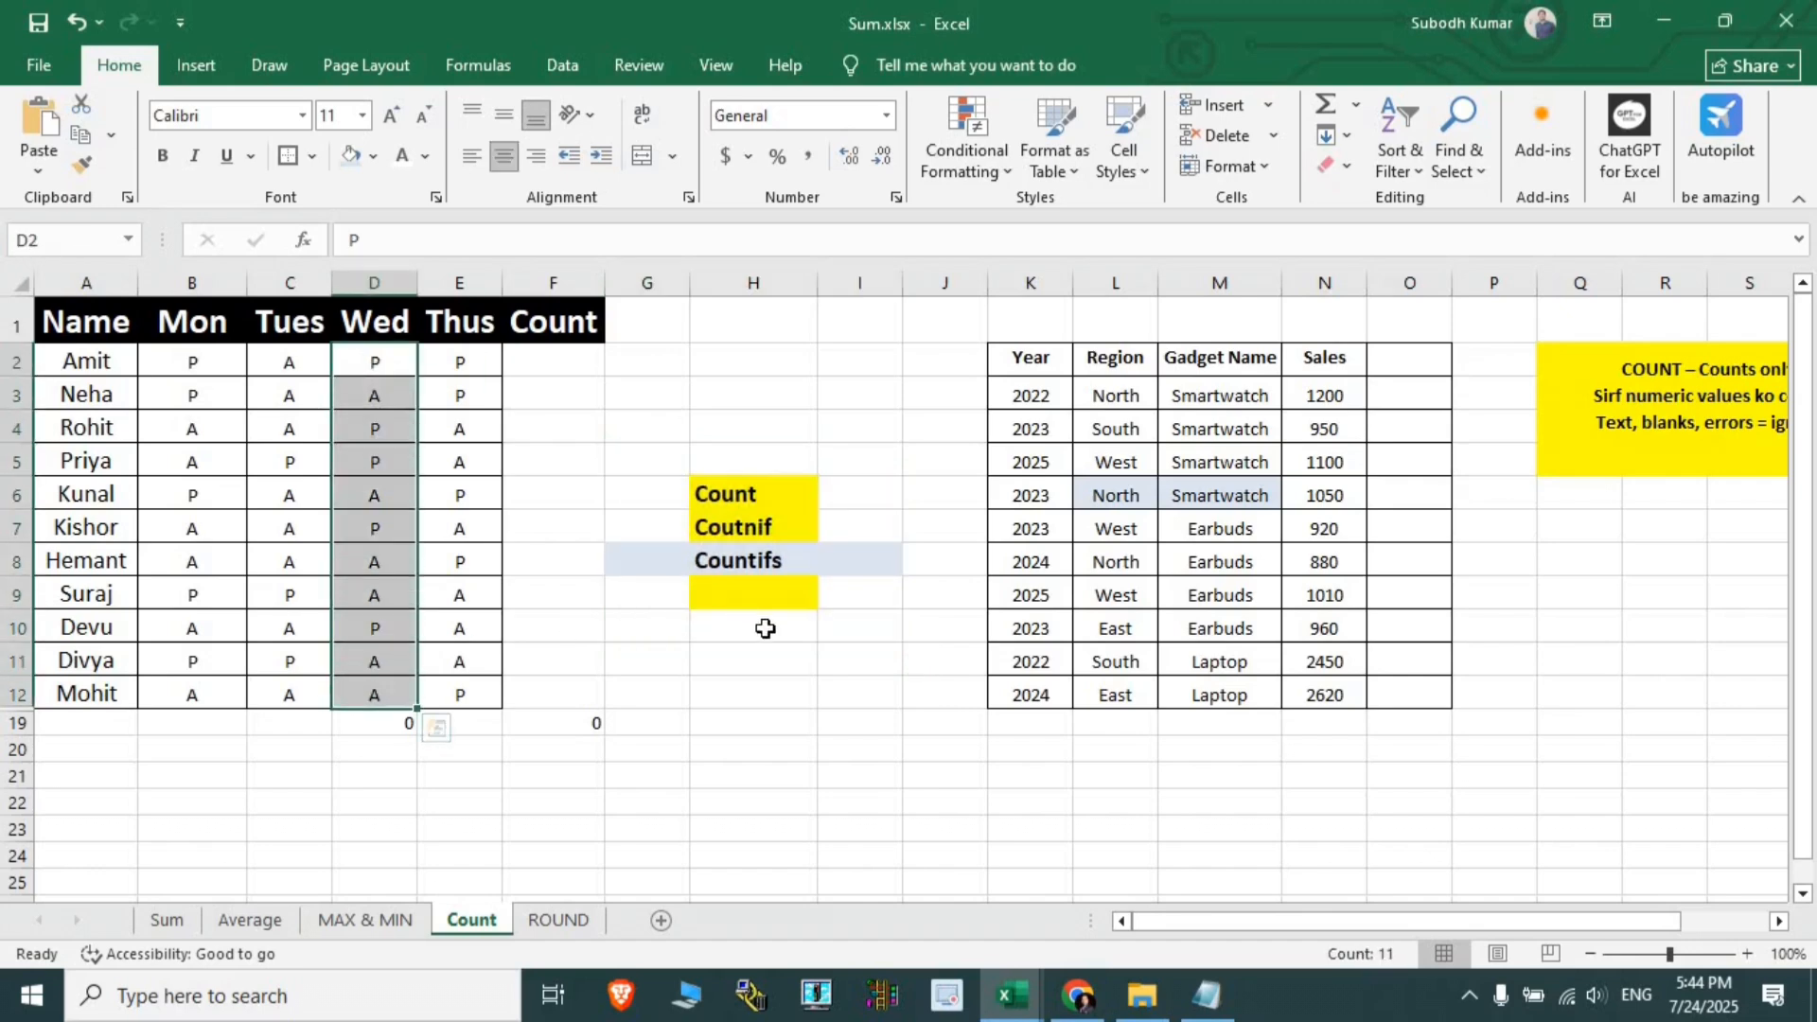